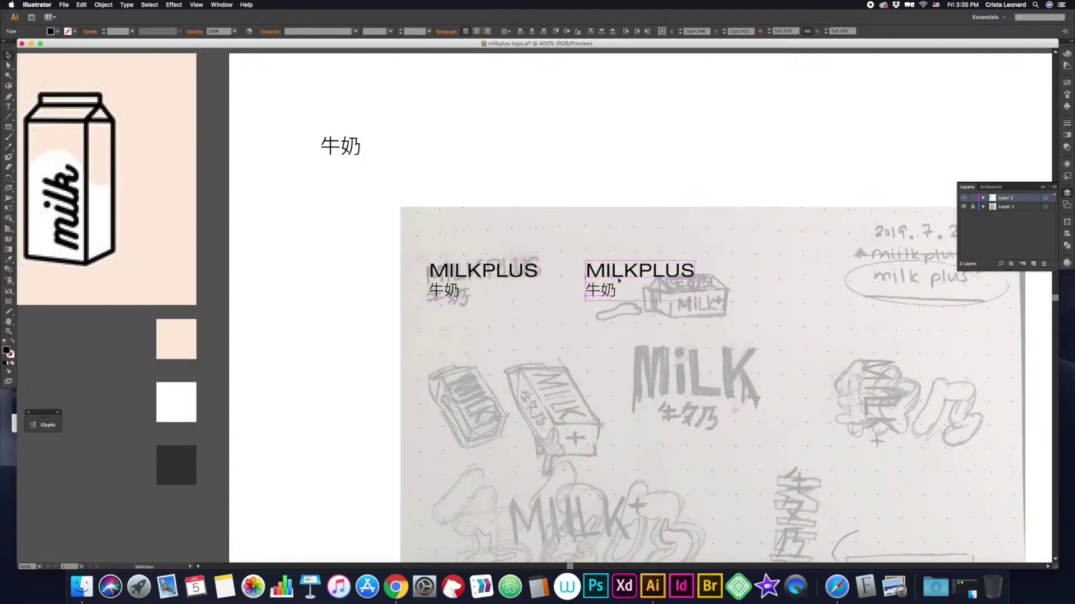
- Duplicate the MILKPLUS/牛奶 group below, with a new MILKPLUS font and 牛奶 in Noto Sans JP Regular
drag(471, 255, 471, 305)
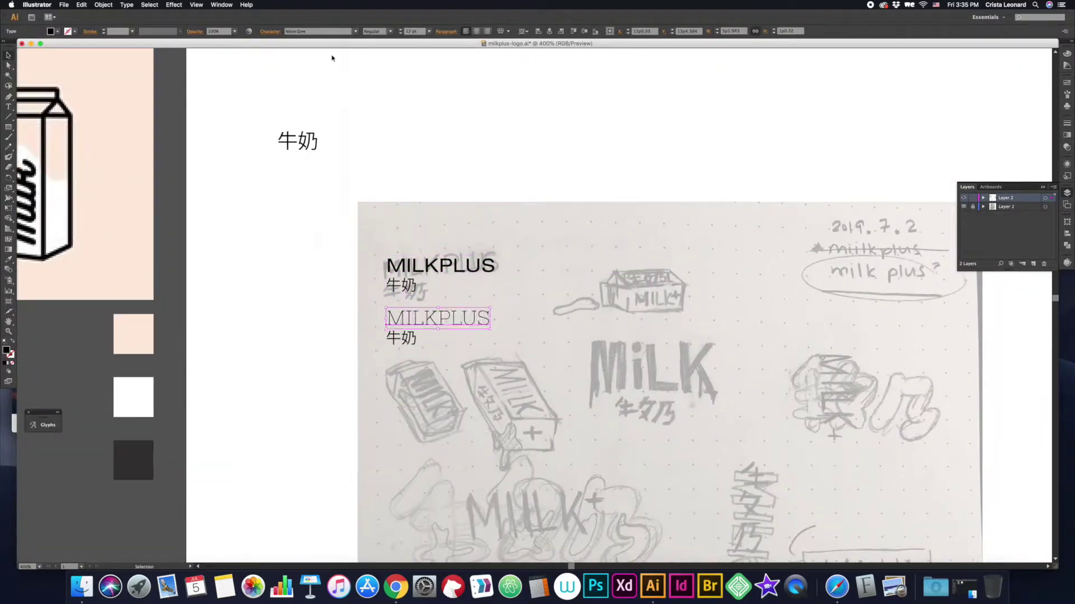
click(355, 30)
click(319, 140)
click(401, 337)
click(355, 31)
click(318, 70)
- Add a third copy of the lockup below and set its MILKPLUS in a bold style
scroll(432, 341, right, 2)
drag(353, 317, 353, 380)
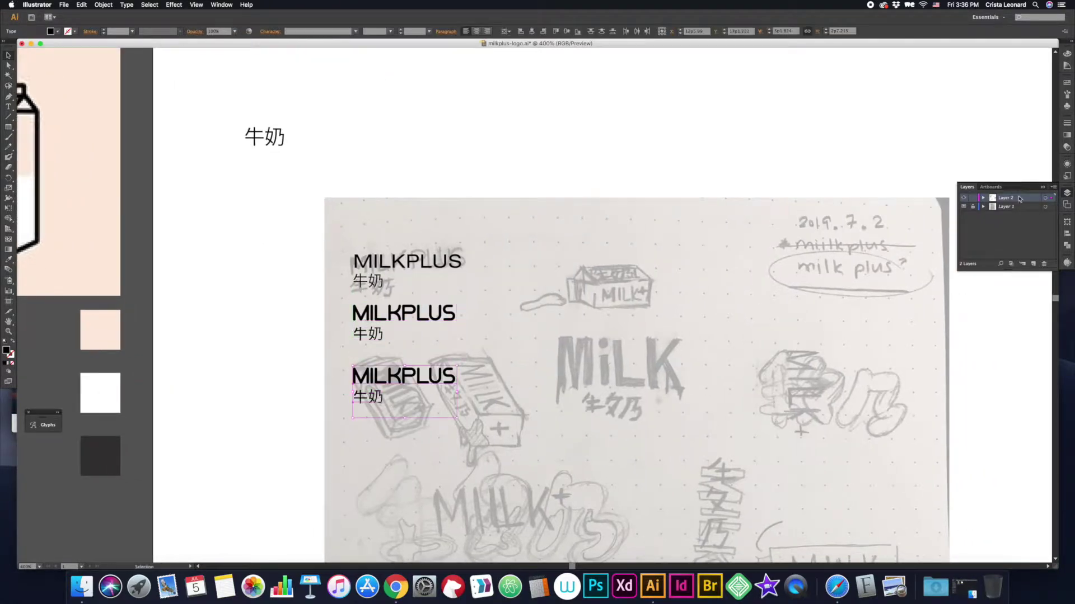
click(390, 30)
click(389, 72)
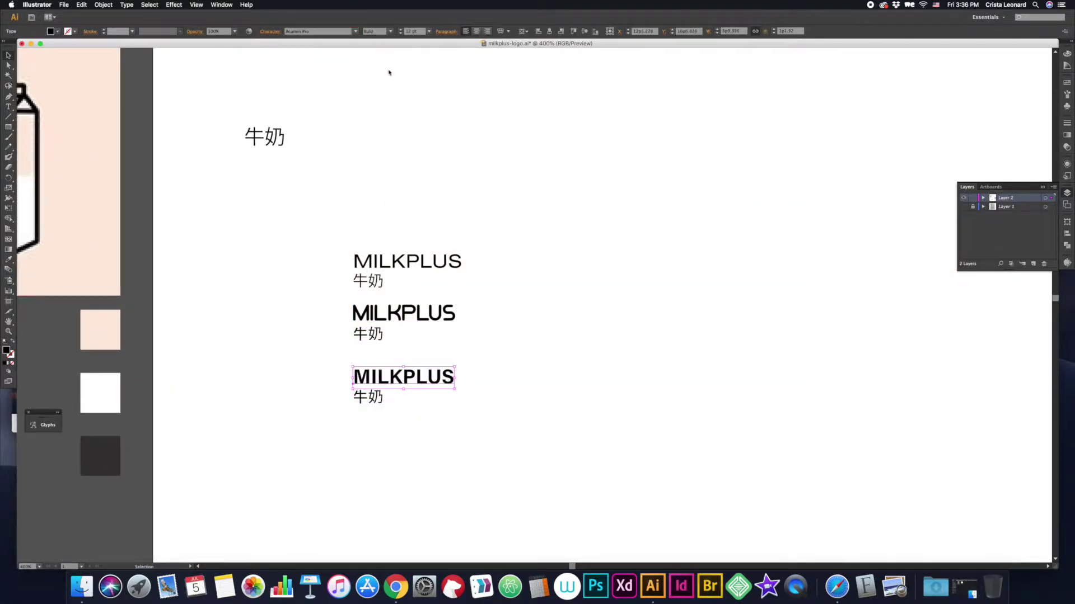
click(390, 31)
click(389, 72)
- Set the lower 牛奶 text to Hannotate TC
scroll(302, 408, right, 2)
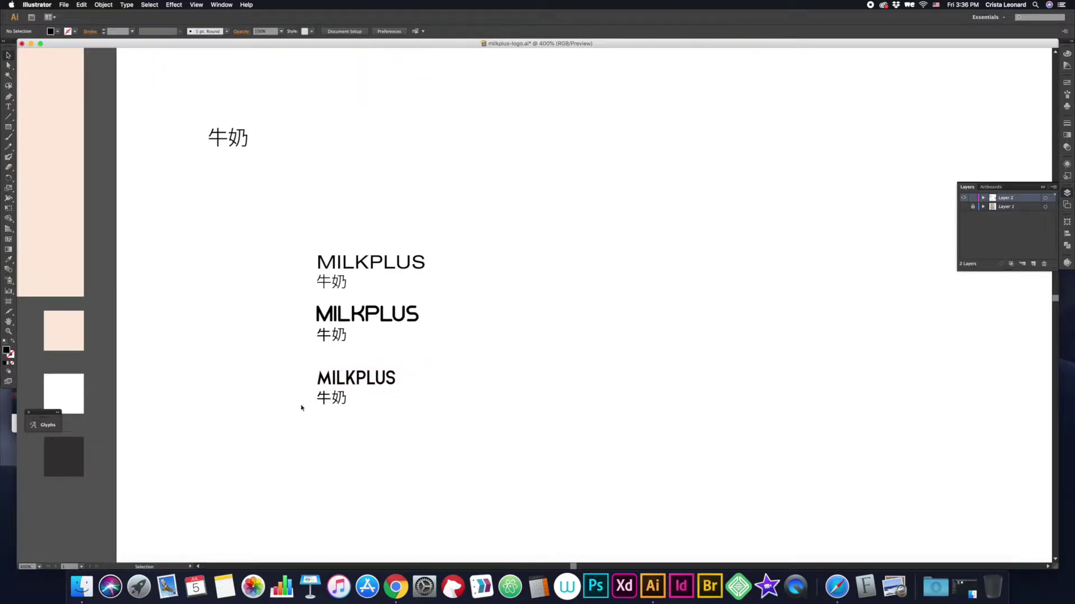
click(331, 397)
click(355, 30)
scroll(327, 84, up, 5)
scroll(327, 84, up, 5)
scroll(329, 83, up, 5)
scroll(331, 82, up, 5)
scroll(331, 82, up, 5)
scroll(331, 84, up, 3)
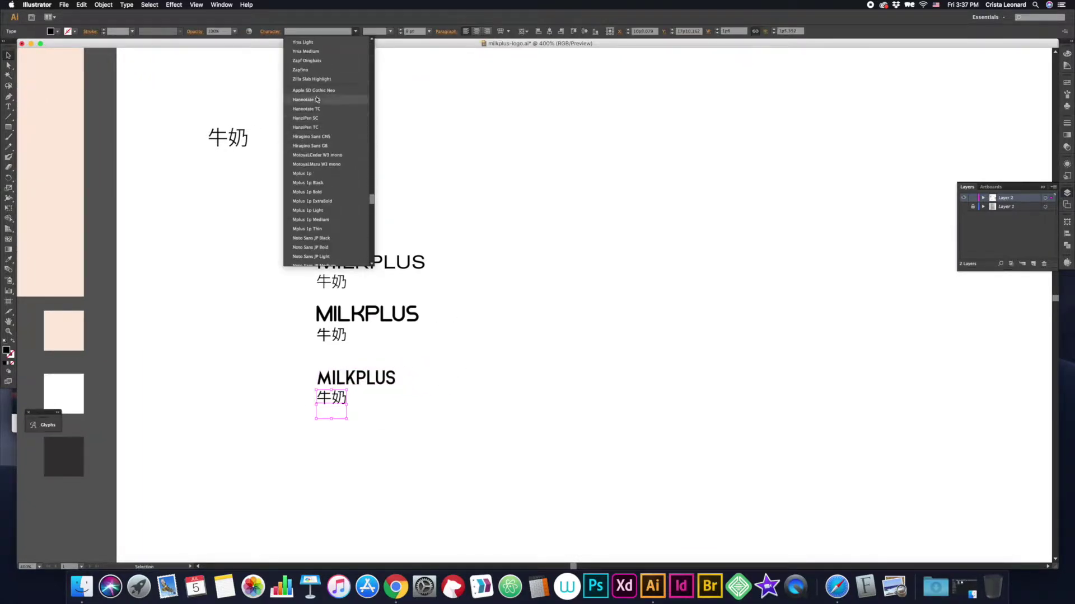
click(327, 97)
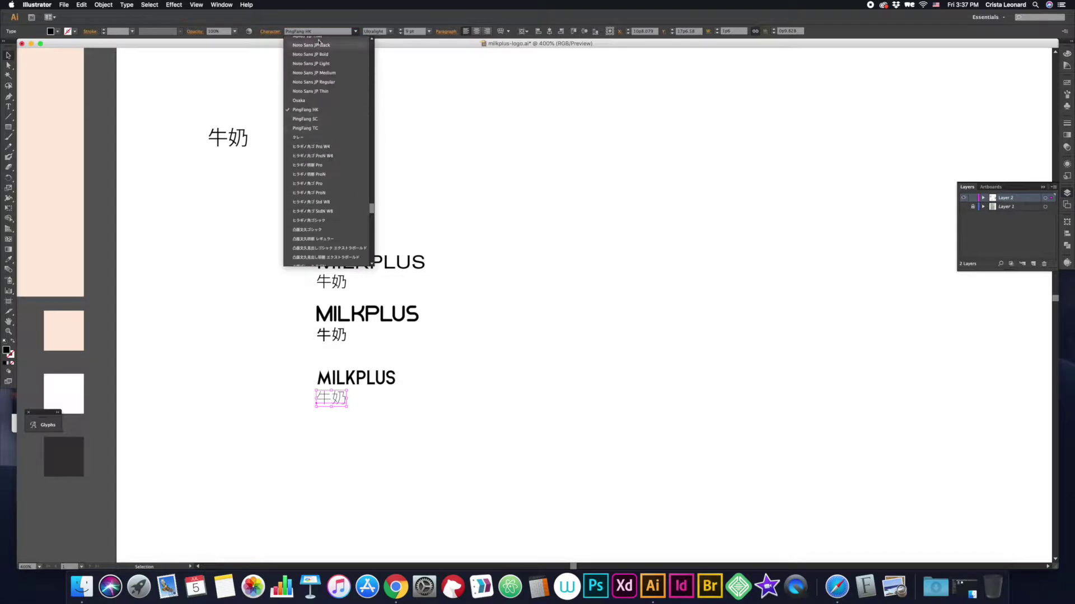
- Switch the lower 牛奶 to PingFang TC Ultralight
click(324, 67)
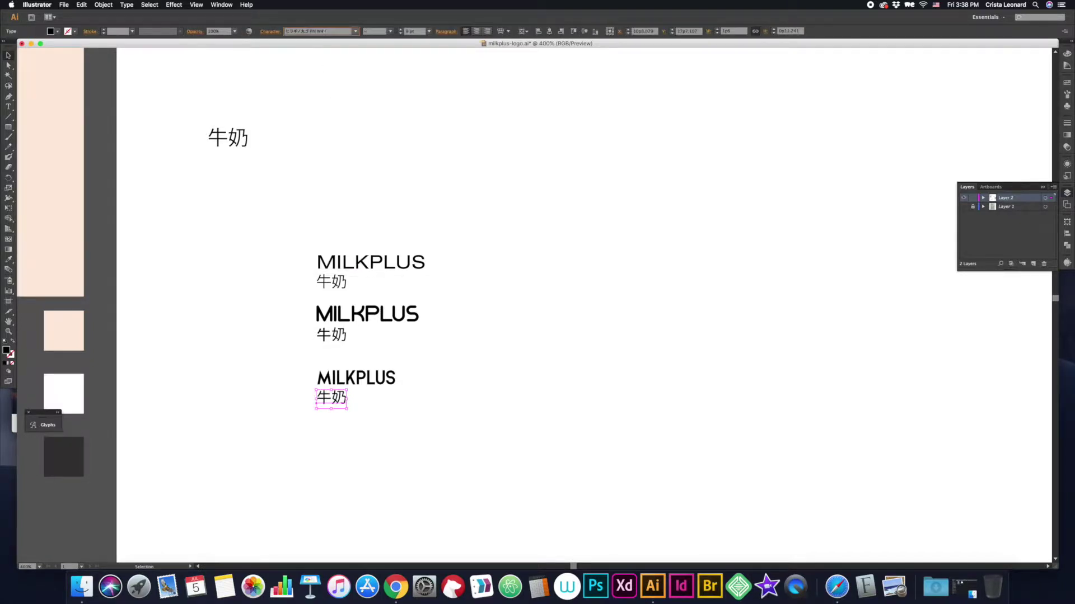
scroll(271, 375, up, 3)
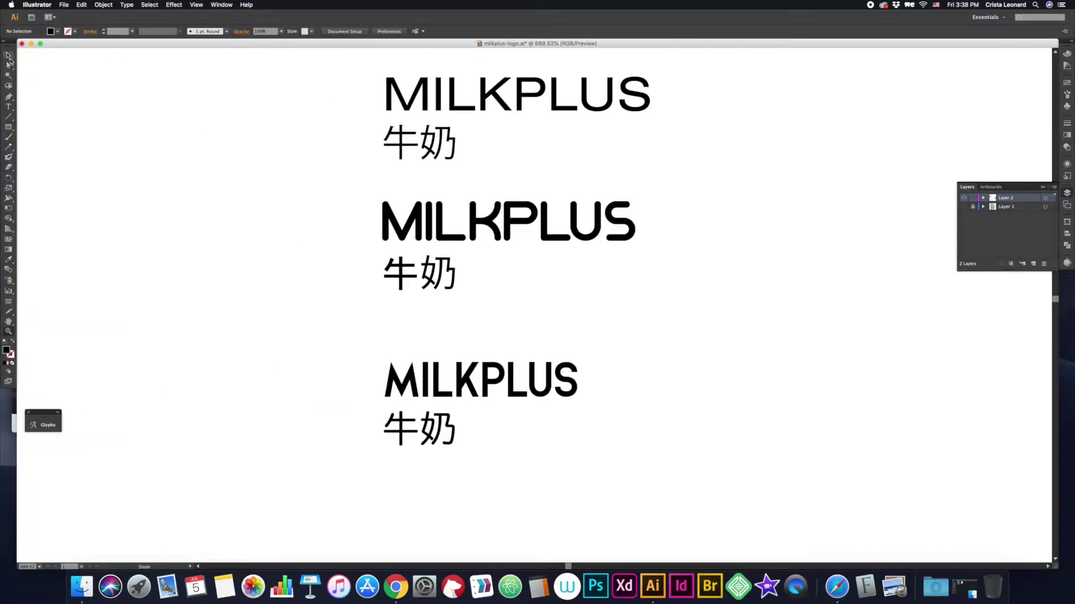
click(419, 273)
click(504, 173)
- Add a fourth copy at the bottom with MILKPLUS set in Arial Black
scroll(503, 224, down, 2)
drag(490, 330, 489, 479)
click(354, 31)
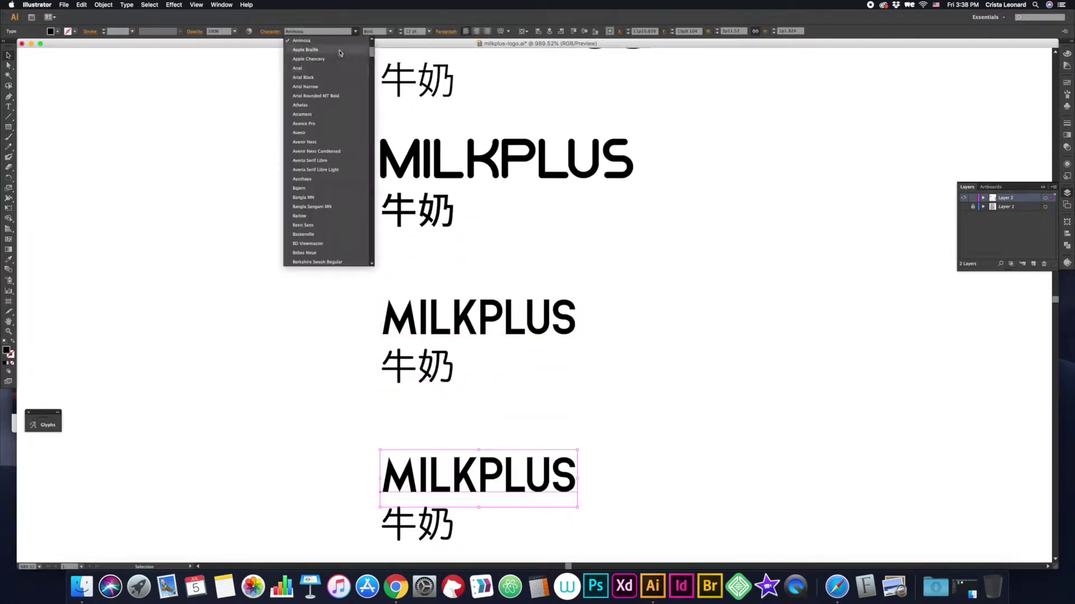
click(302, 40)
click(355, 31)
click(347, 54)
click(502, 341)
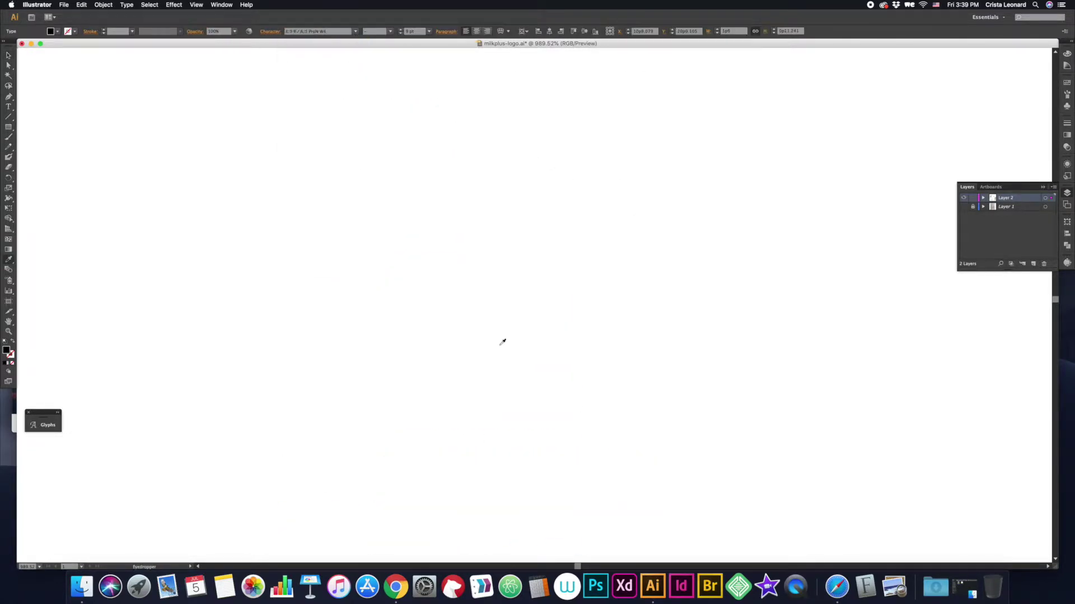
key(super+minus)
key(super+minus)
- Duplicate the outlined MILK+ lettering over the sketches and place 牛奶 under the lower one
drag(480, 389, 696, 388)
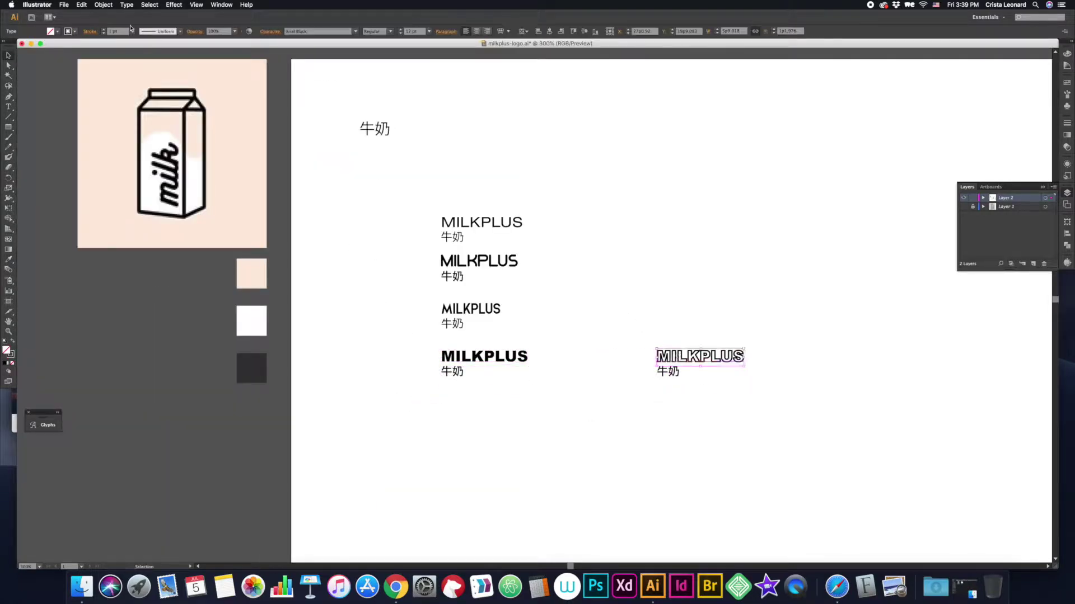
key(shift+x)
mouse_move(747, 295)
mouse_down()
mouse_move(730, 252)
mouse_move(731, 164)
mouse_up()
mouse_move(629, 226)
mouse_down()
mouse_move(507, 373)
mouse_move(473, 469)
mouse_up()
scroll(506, 372, right, 3)
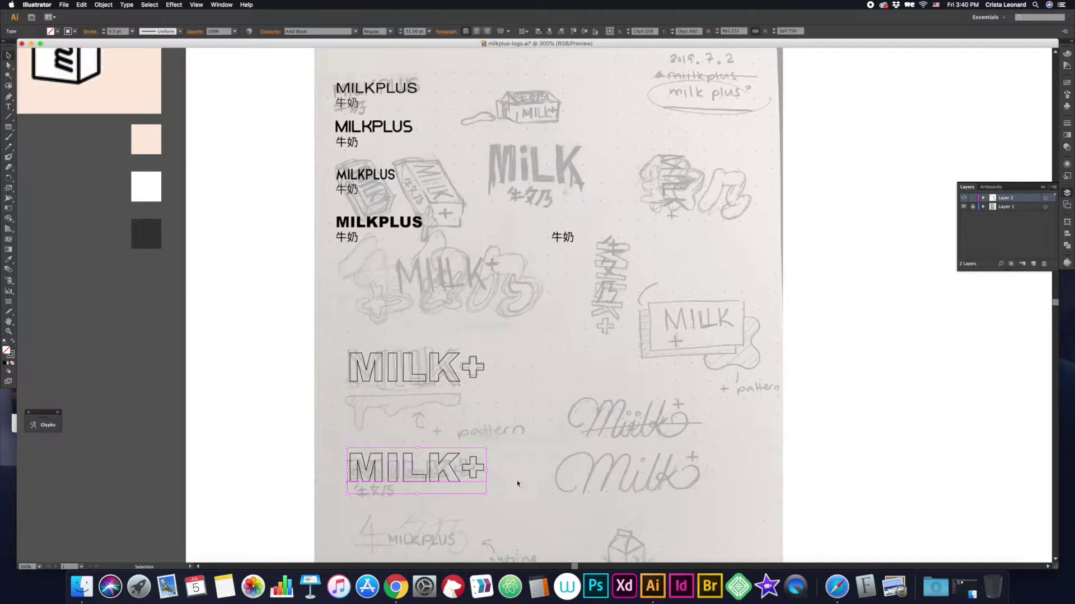
drag(371, 495, 370, 494)
click(270, 32)
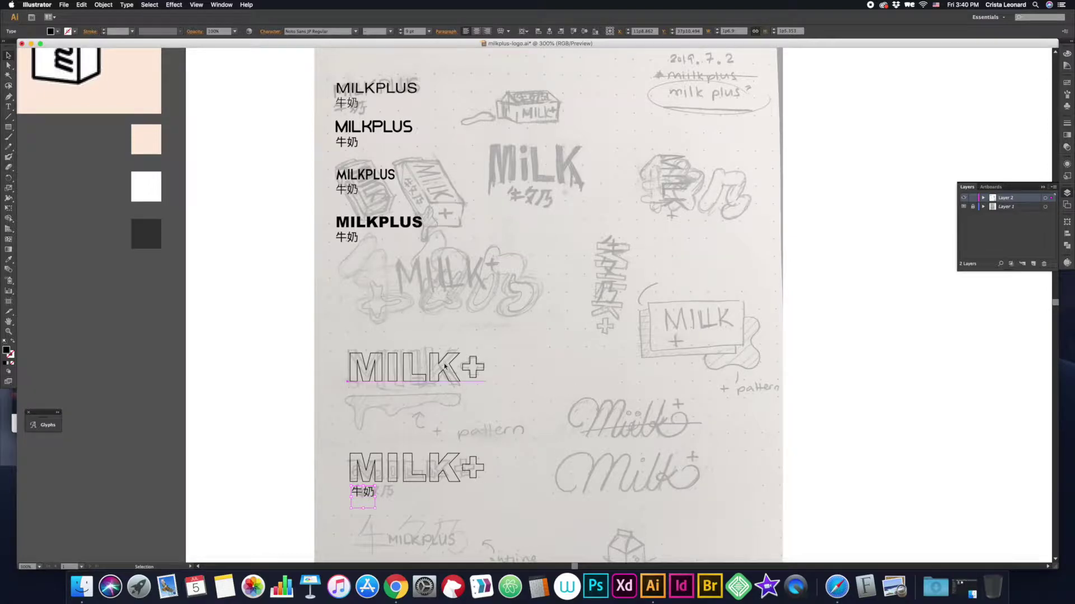
- Add a vertically rotated MILK+ copy and make it slightly shorter
drag(445, 366, 610, 288)
click(656, 265)
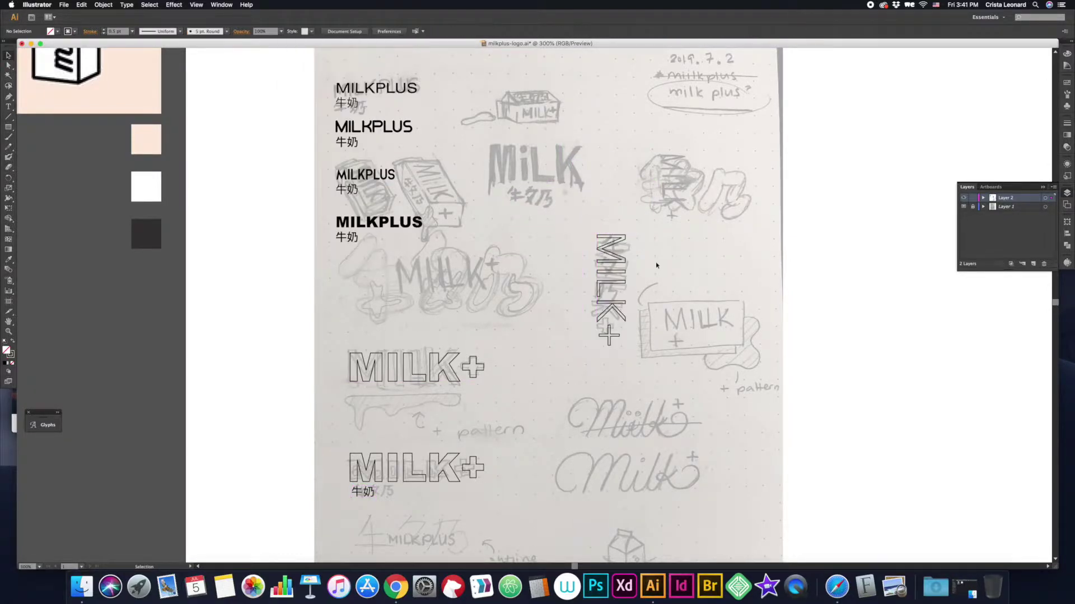
scroll(656, 265, right, 2)
click(610, 286)
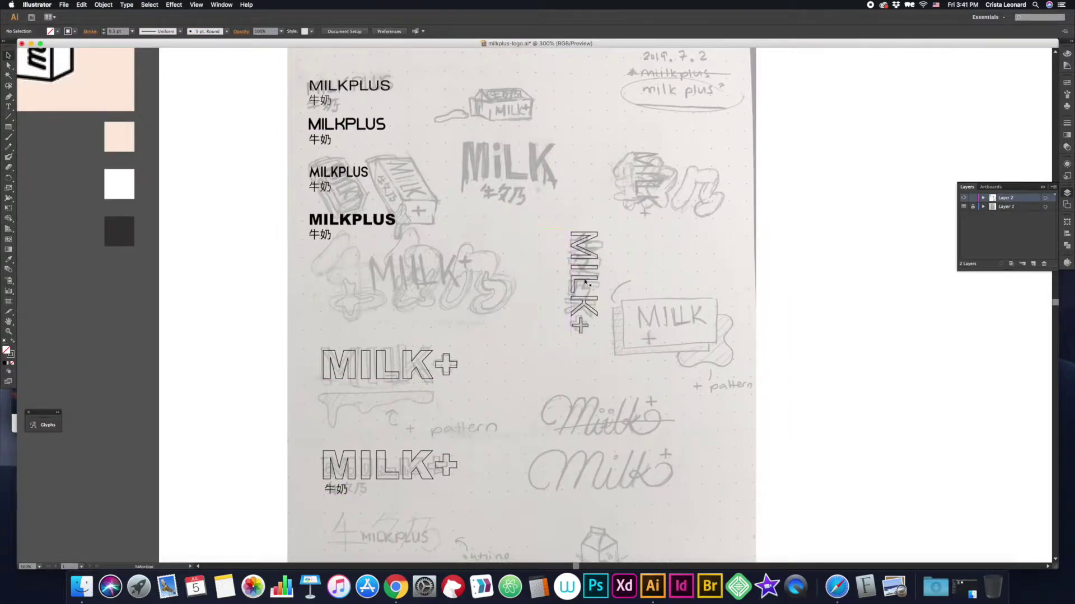
key(ctrl+v)
- Make the MILK+ plus sign a small superscript and add 牛奶 text at left
double_click(466, 270)
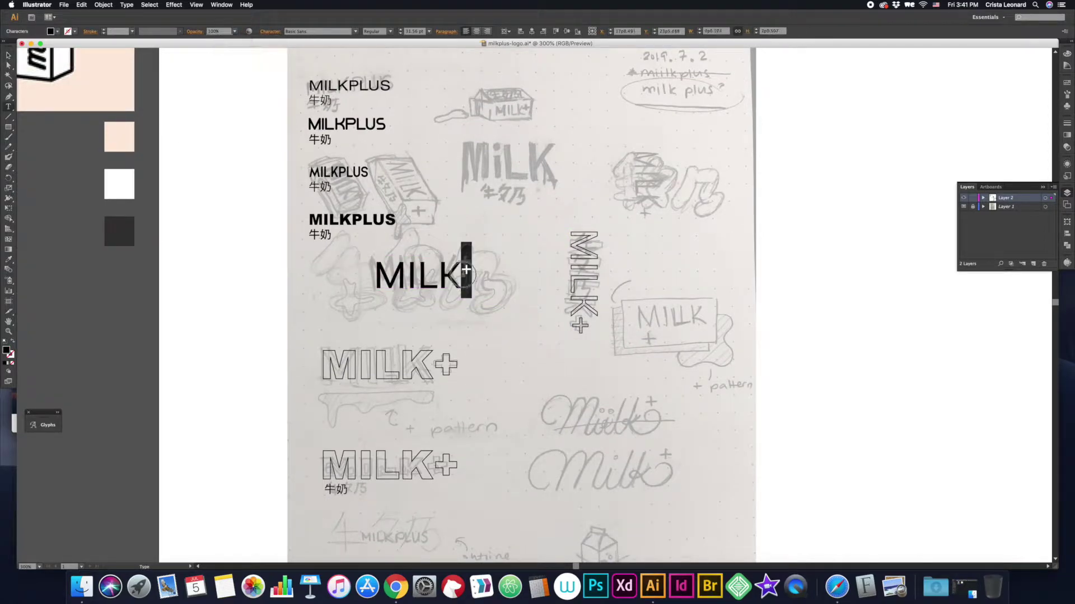
click(493, 313)
text(牛奶)
drag(482, 324, 283, 311)
- Give 牛奶 a thick black outline, convert it to outlines and fill it white
click(104, 31)
key(ctrl+shift+o)
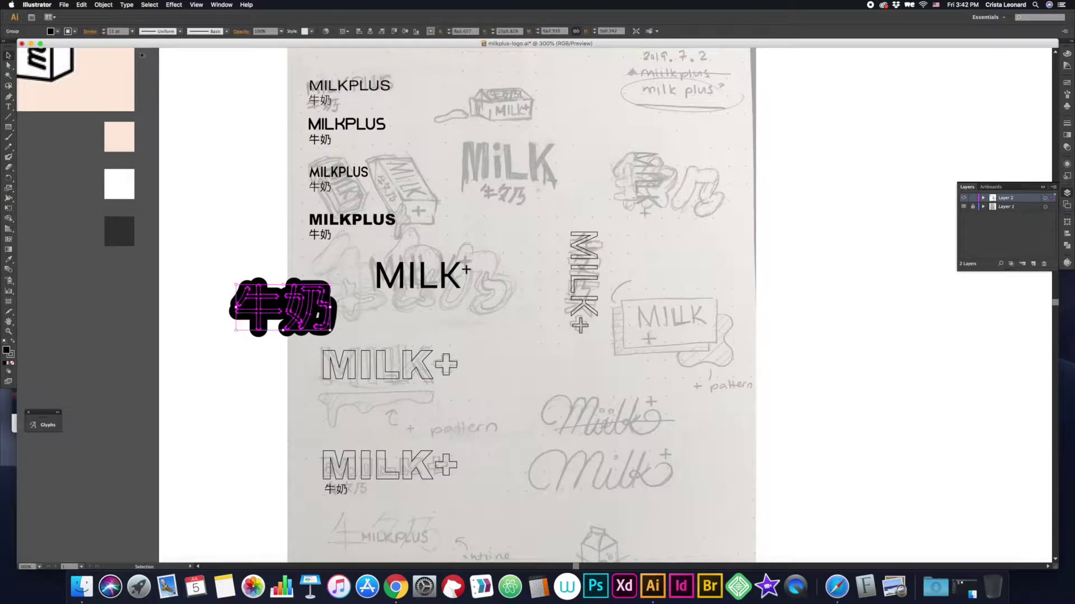
double_click(260, 299)
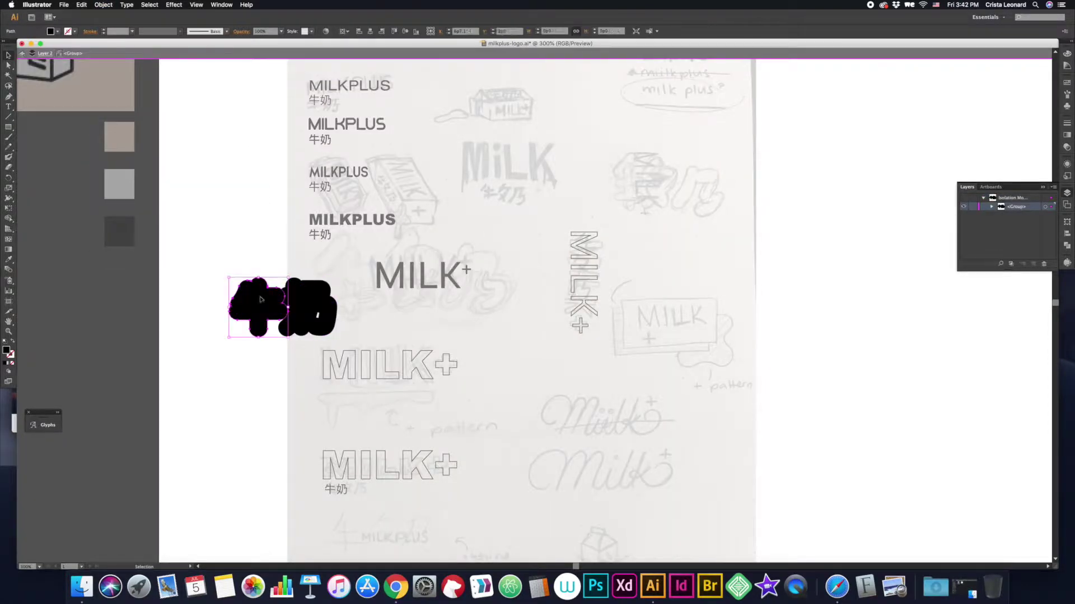
click(58, 31)
click(343, 331)
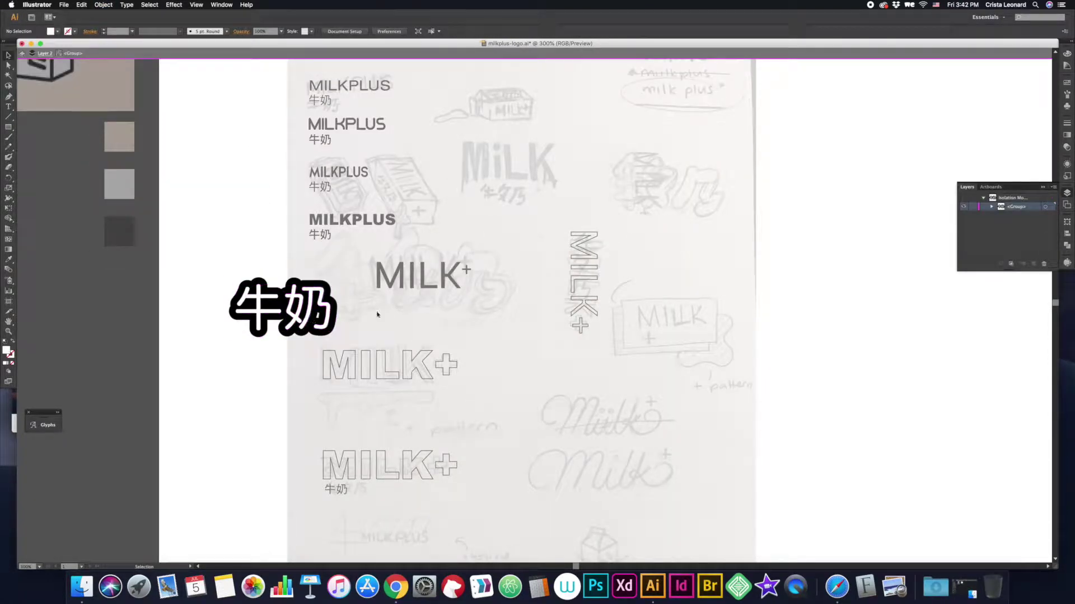
double_click(343, 330)
click(282, 313)
- Duplicate 牛奶 to the right and draw a line across the right copy's 牛
mouse_move(283, 322)
mouse_down()
mouse_move(84, 322)
mouse_move(207, 324)
mouse_up()
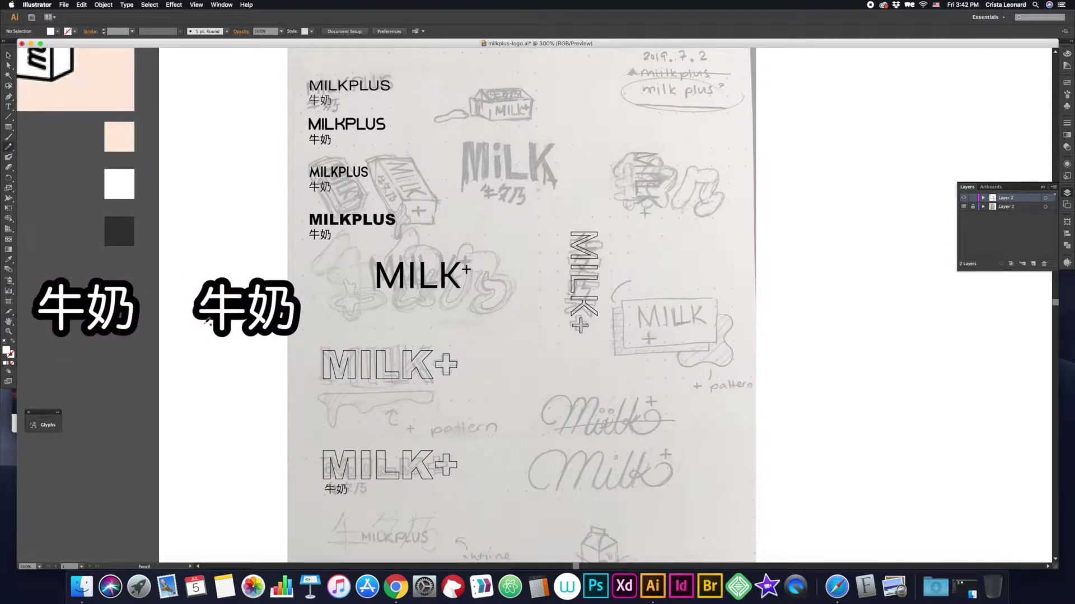
click(219, 315)
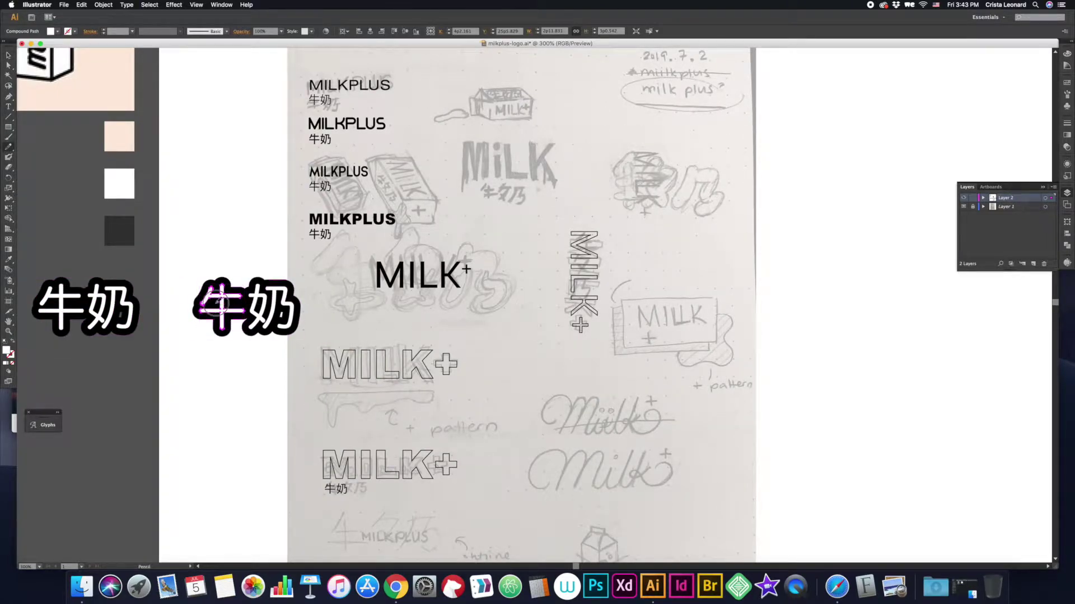
drag(207, 303, 231, 302)
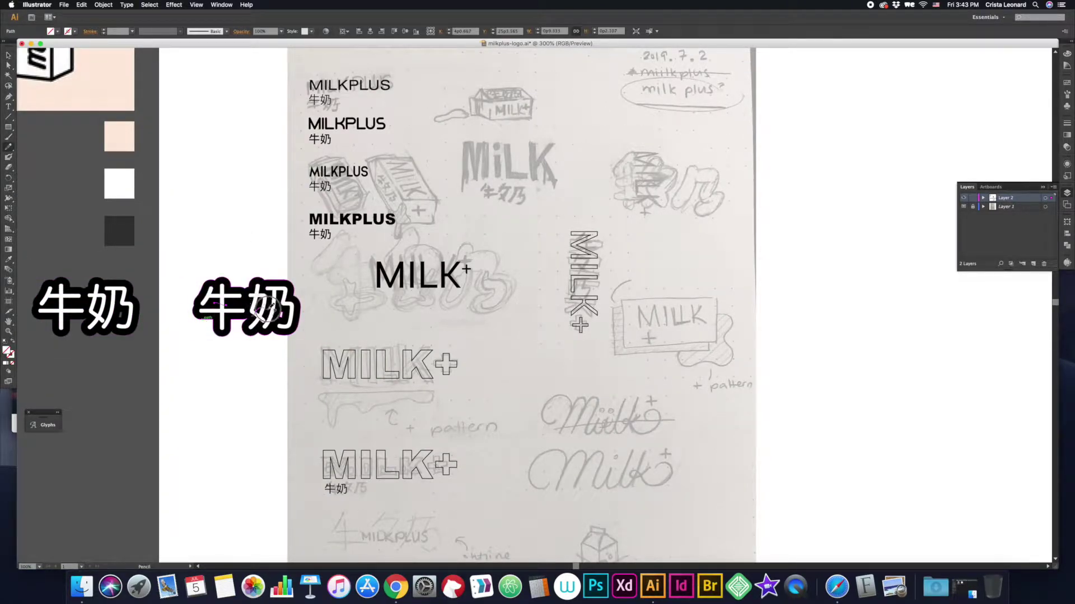
drag(260, 315, 309, 297)
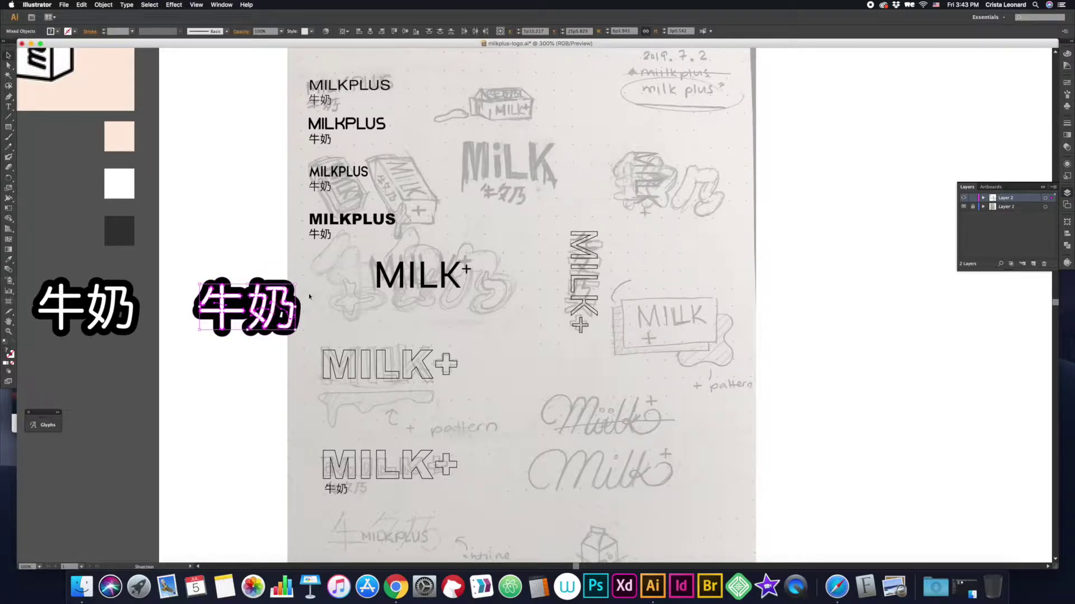
click(282, 318)
scroll(379, 332, up, 1)
click(246, 314)
- Outline the right 牛奶's stroke into a compound path and merge a new path into it
click(50, 31)
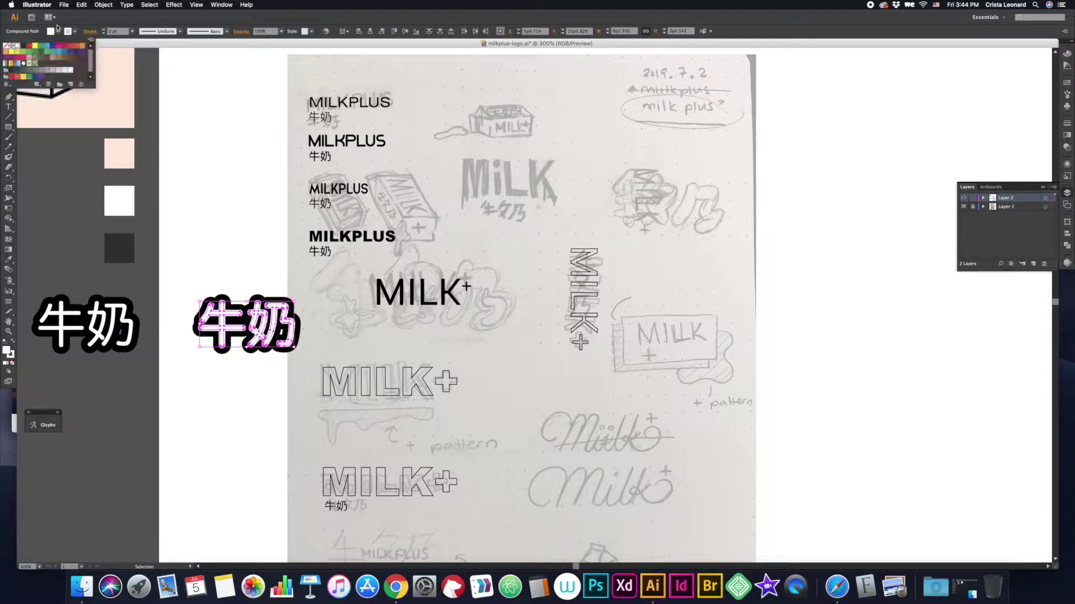
click(103, 5)
click(203, 180)
key(super+8)
key(p)
click(185, 323)
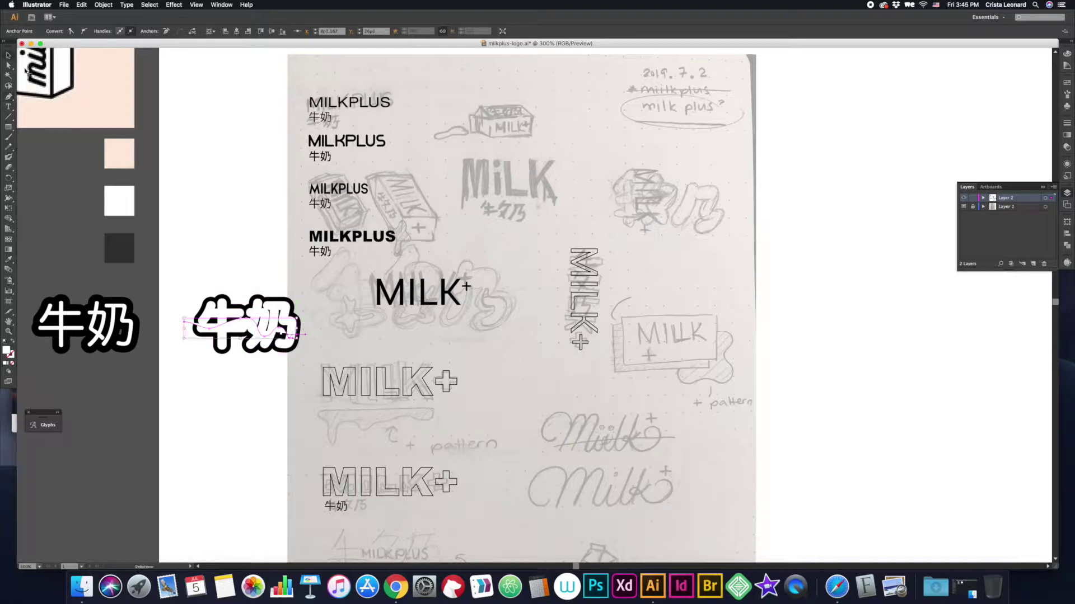
key(shift+m)
drag(292, 323, 196, 324)
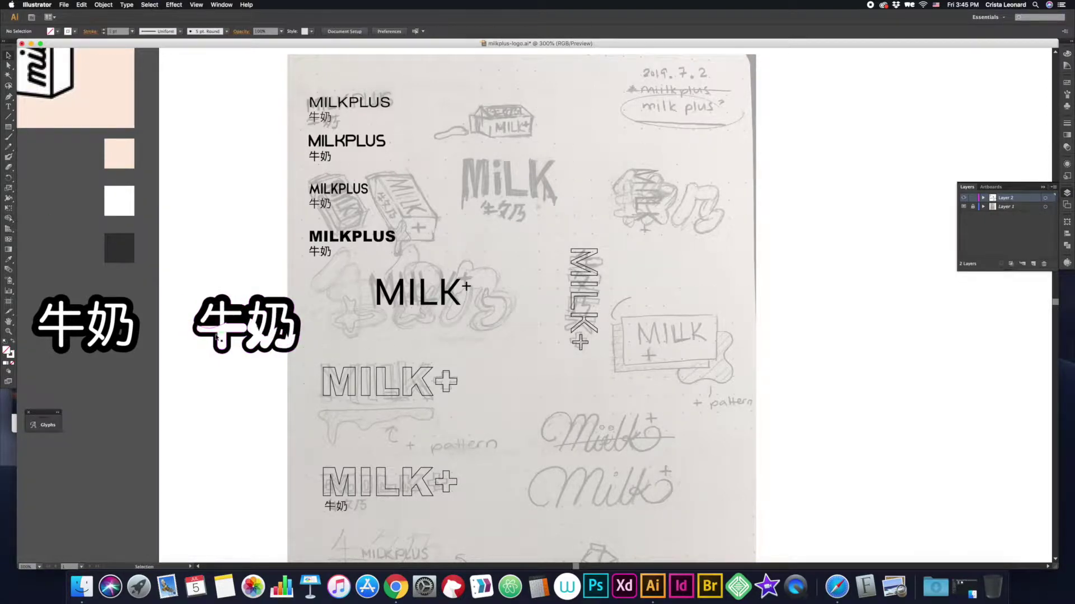
- Draw a curved shape across the 牛 crossbar and merge it into the letter
click(9, 331)
mouse_move(335, 356)
mouse_down()
mouse_move(184, 293)
mouse_move(178, 319)
mouse_up()
drag(219, 347, 248, 347)
drag(342, 304, 355, 304)
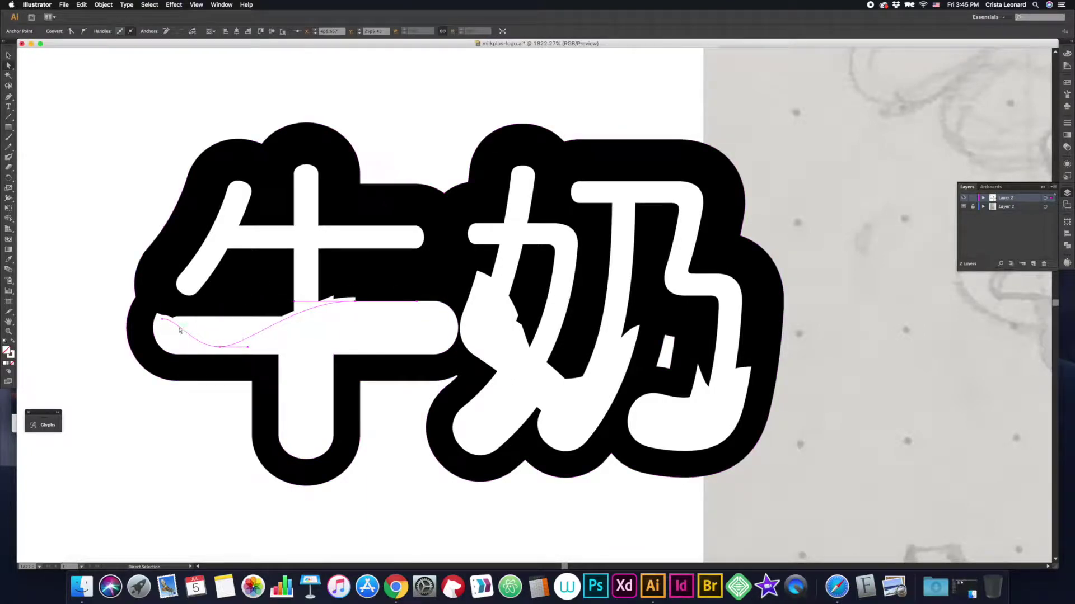
drag(152, 342, 155, 336)
shift+click(371, 323)
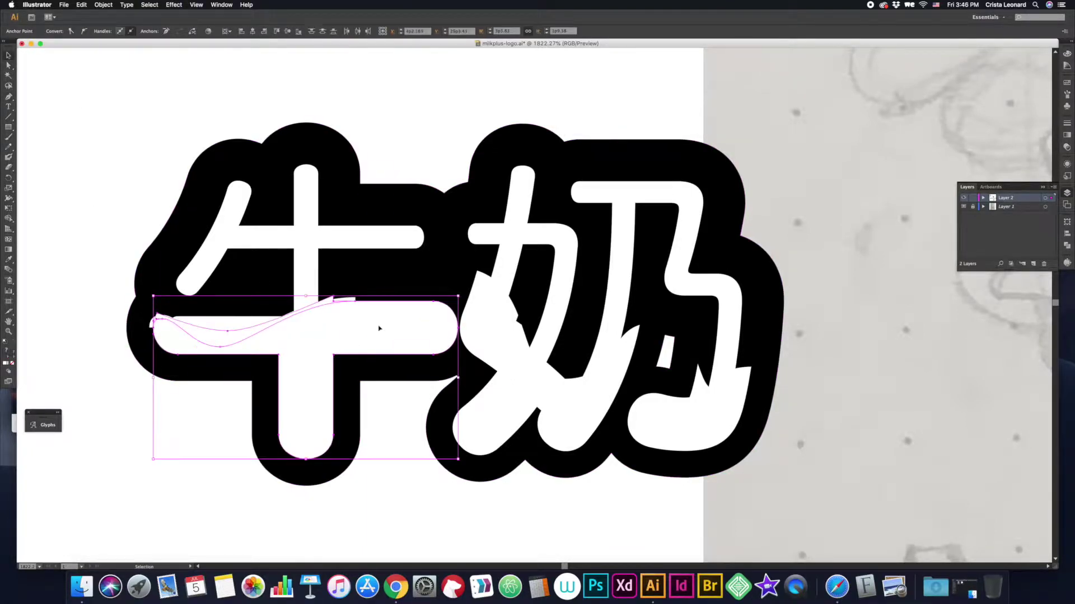
key(super+8)
scroll(342, 322, right, 2)
click(342, 322)
- Cut a curved shape out of the top of 牛
key(p)
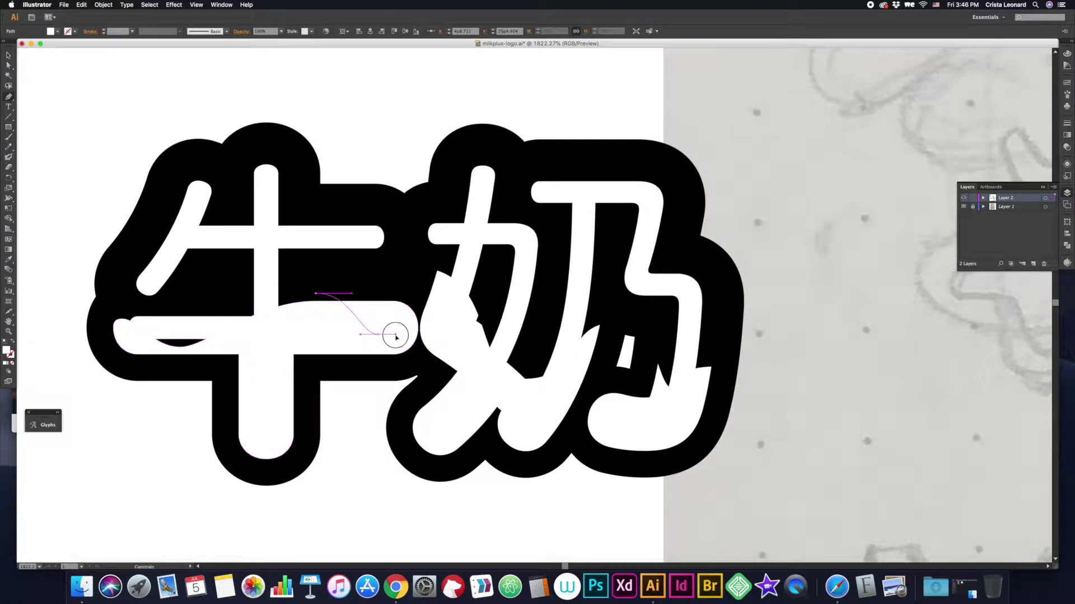
click(359, 334)
click(418, 323)
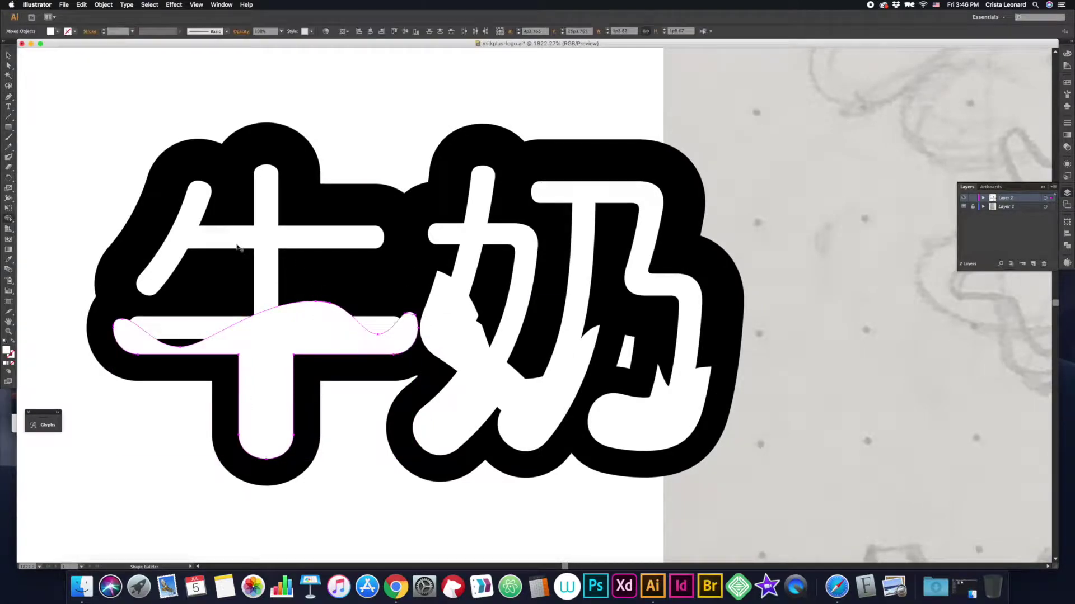
shift+click(342, 322)
key(super+8)
scroll(396, 299, right, 2)
key(super+z)
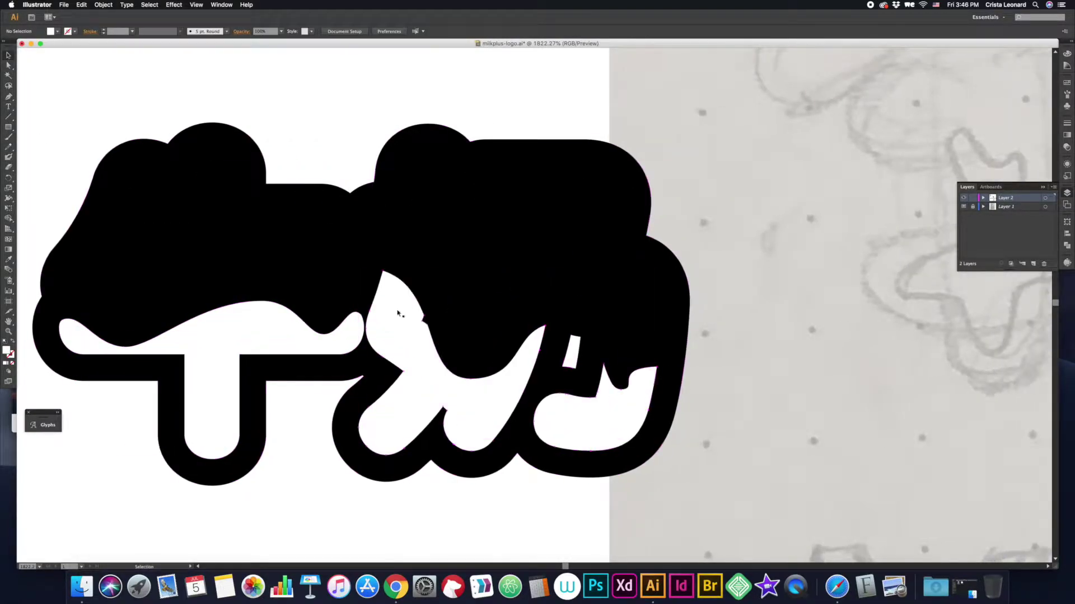
- Draw a dipping curve across 奶 and remove the wedge region above it
click(376, 283)
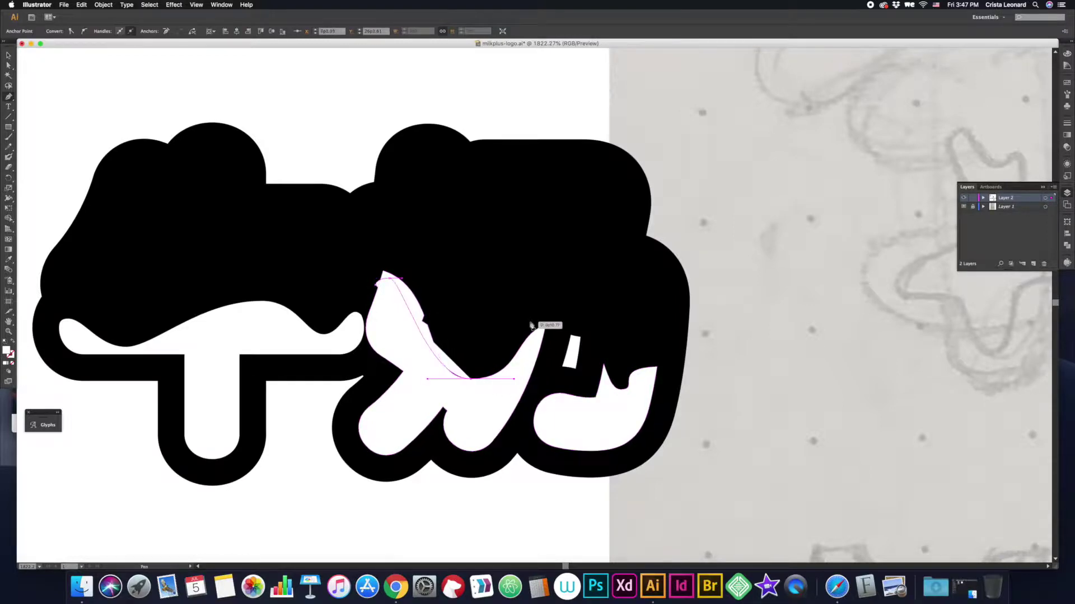
drag(542, 328, 537, 352)
key(a)
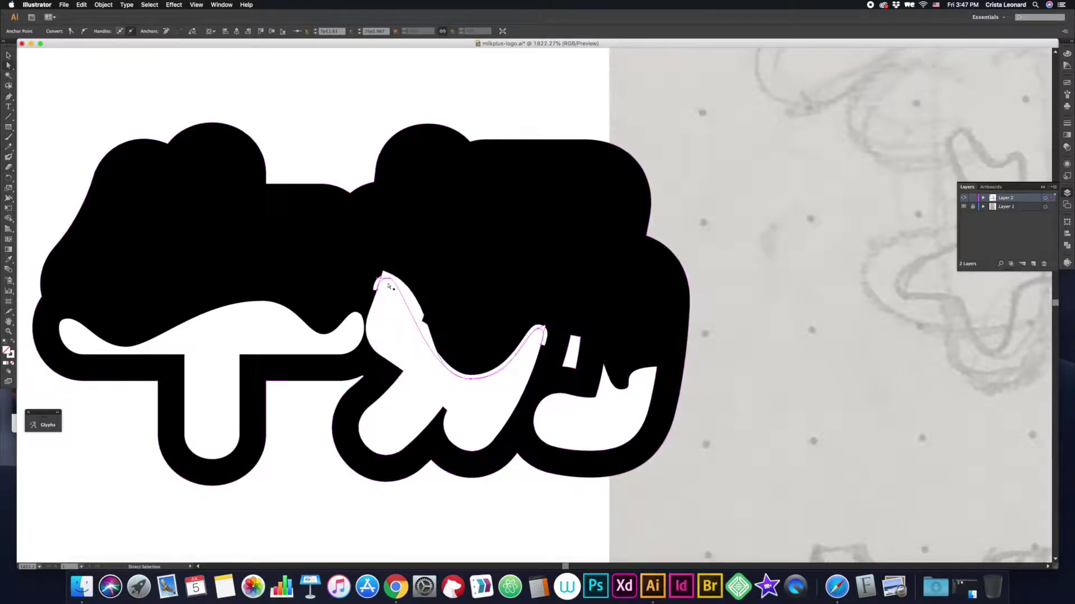
click(453, 386)
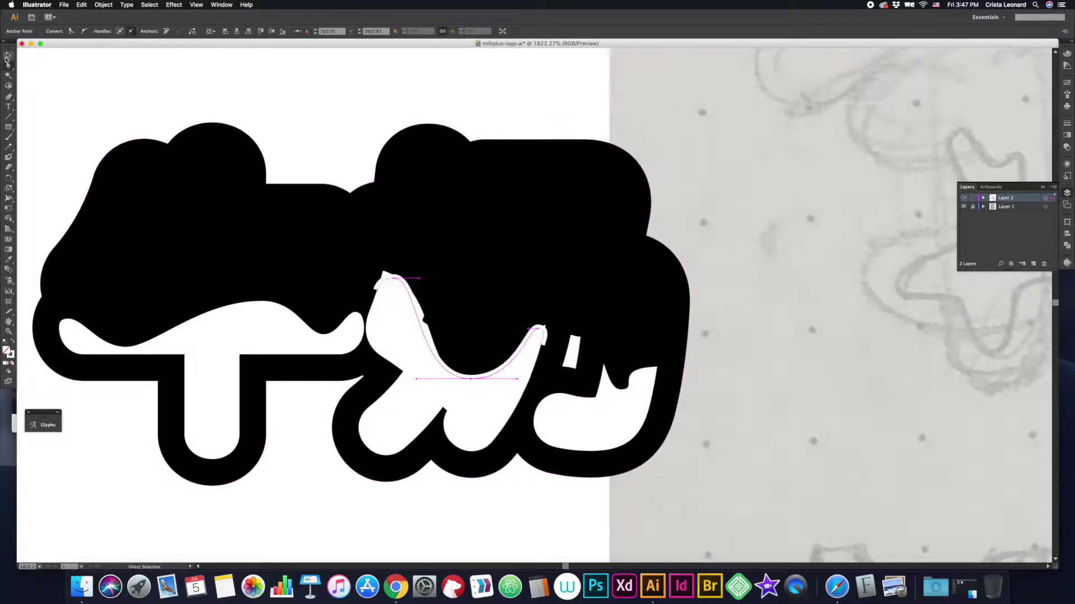
key(shift+m)
alt+click(459, 325)
scroll(450, 267, right, 2)
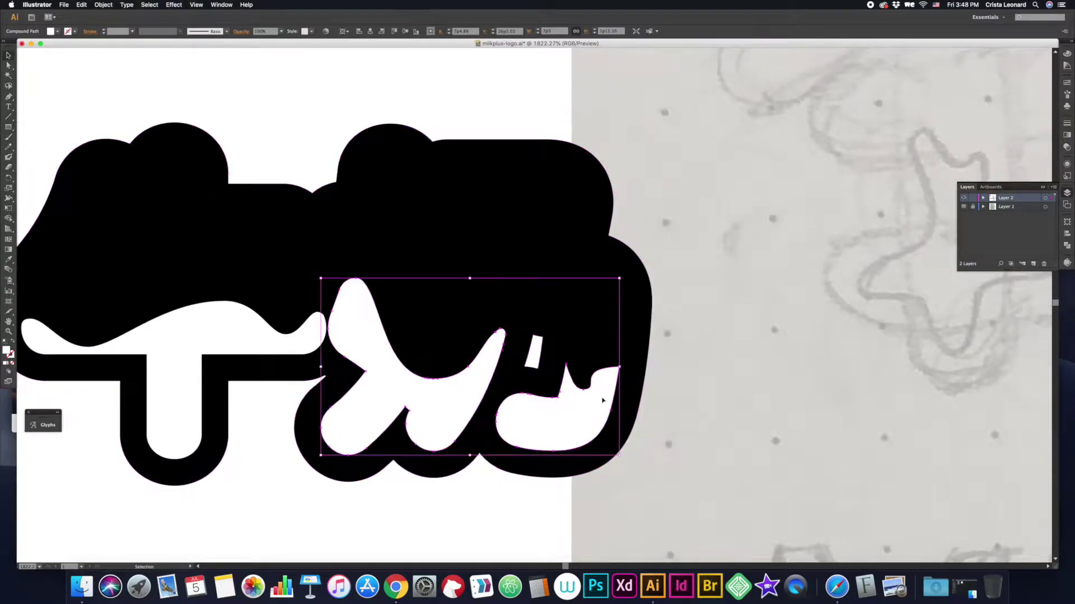
- Pencil-redraw the white letter edges into diagonal, wedge and hump drip shapes
key(n)
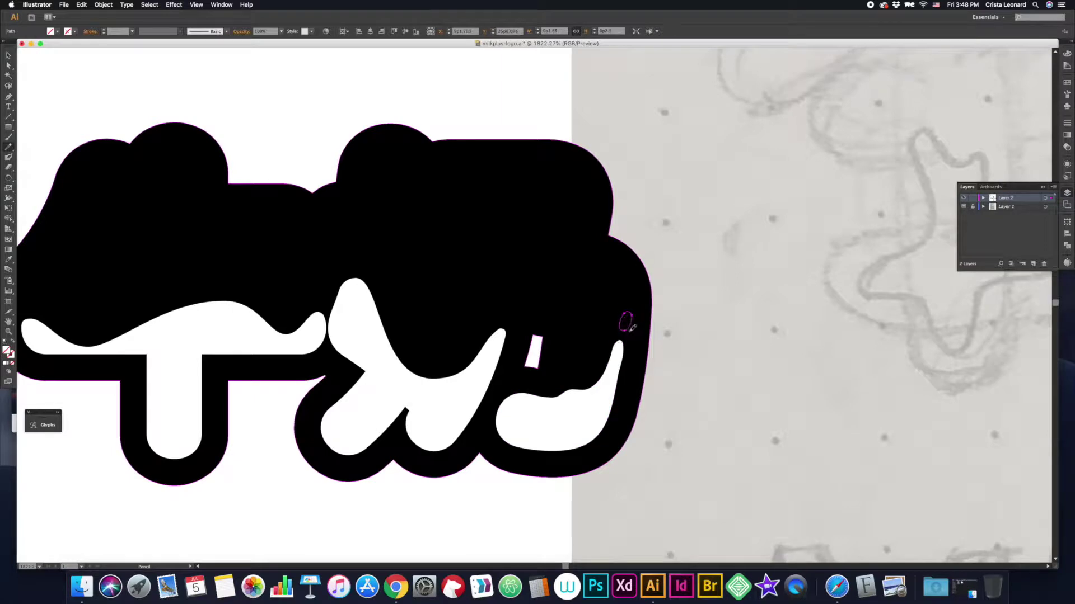
super+click(497, 327)
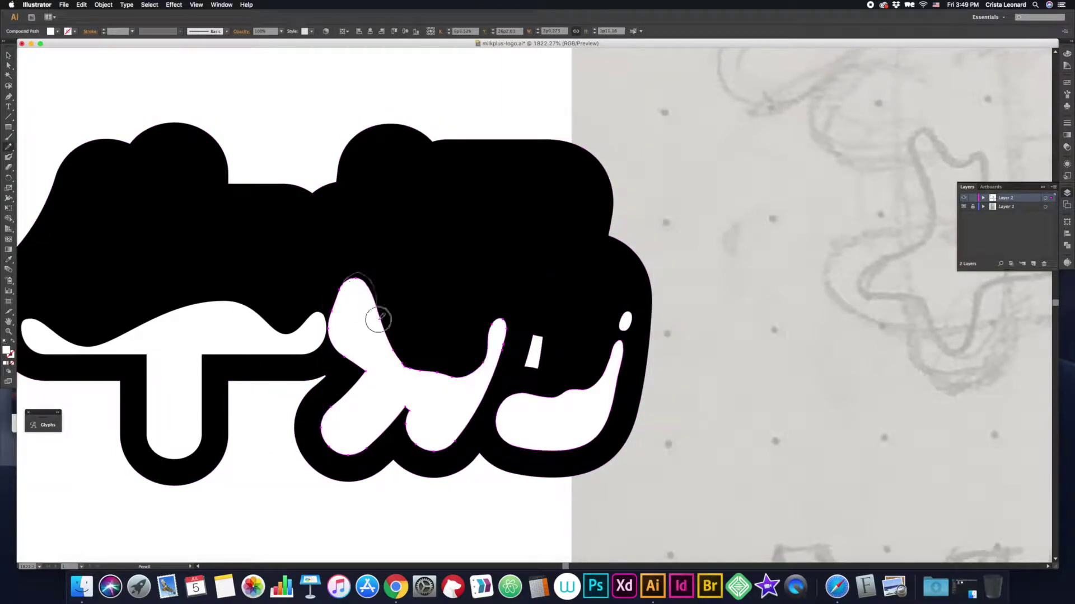
mouse_move(369, 283)
mouse_down()
mouse_move(403, 368)
mouse_move(364, 369)
mouse_up()
super+click(315, 332)
drag(128, 334, 231, 283)
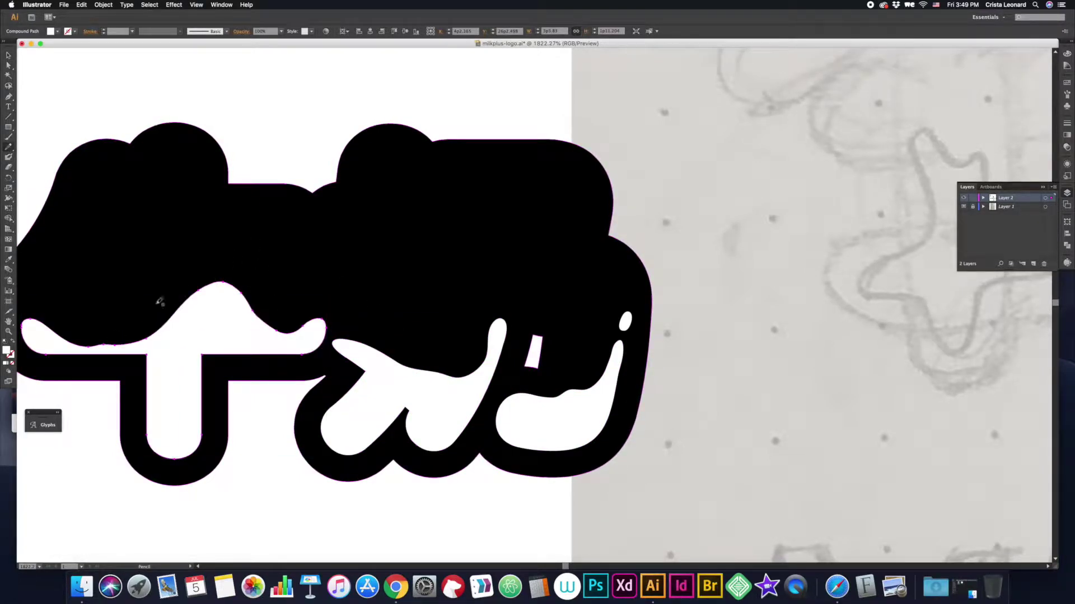
scroll(159, 302, left, 5)
- Fill the small loop white, thin 牛's left white lobe, and zoom out
key(i)
click(327, 391)
drag(250, 343, 191, 344)
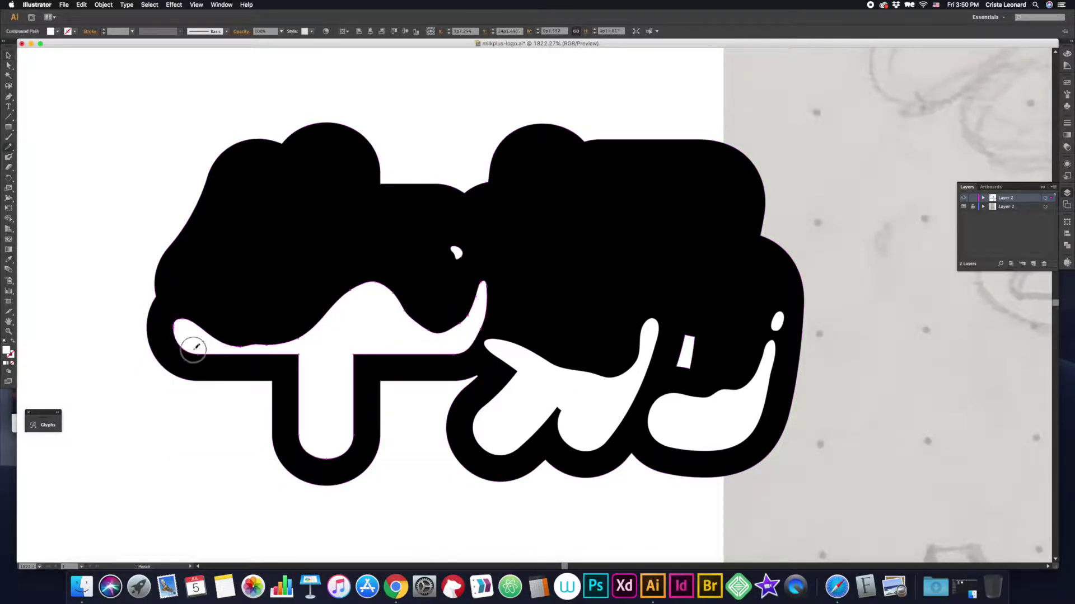
key(a)
click(185, 166)
key(ctrl+minus)
key(ctrl+minus)
key(ctrl+minus)
- Redraw 奶's lower-right white lobe with the Pencil
key(v)
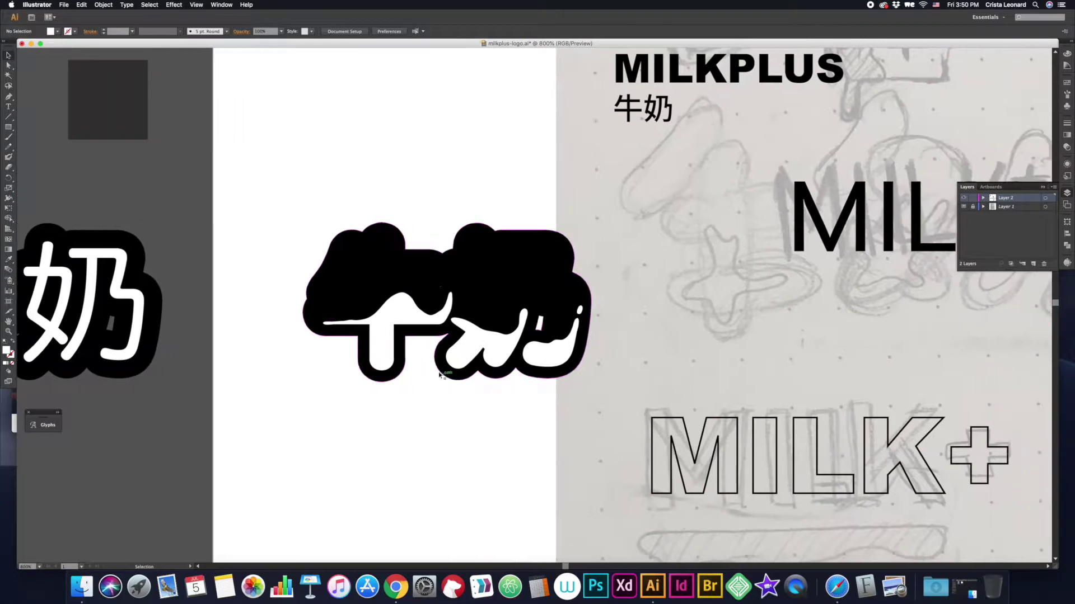
click(453, 352)
key(n)
drag(574, 369, 528, 355)
key(v)
click(389, 316)
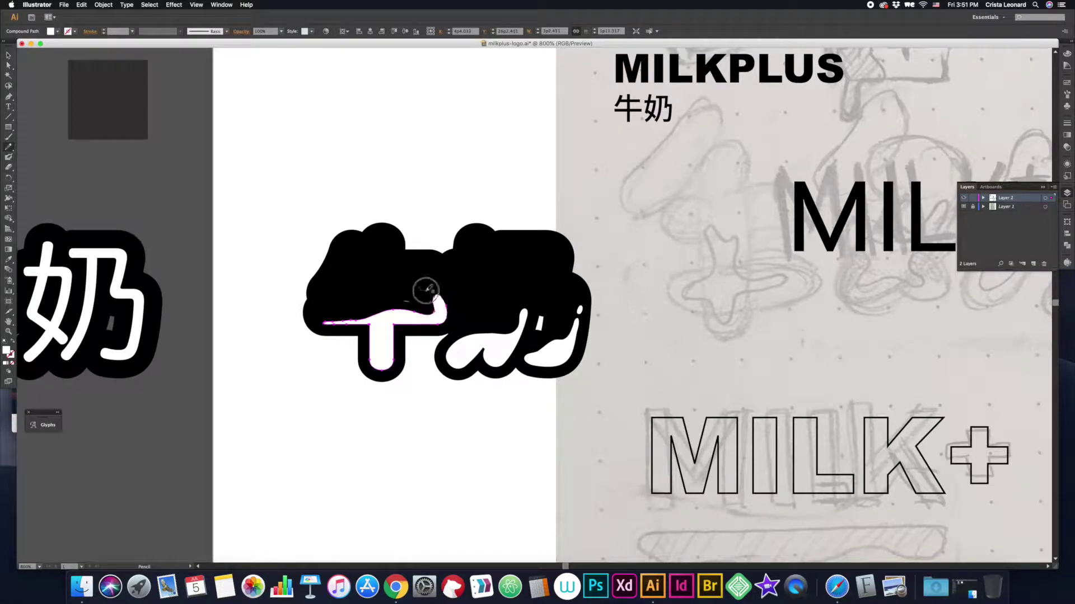
- Swap the blob to a white fill with black outline and place it behind MILK+
key(v)
key(ctrl+minus)
key(ctrl+minus)
key(ctrl+minus)
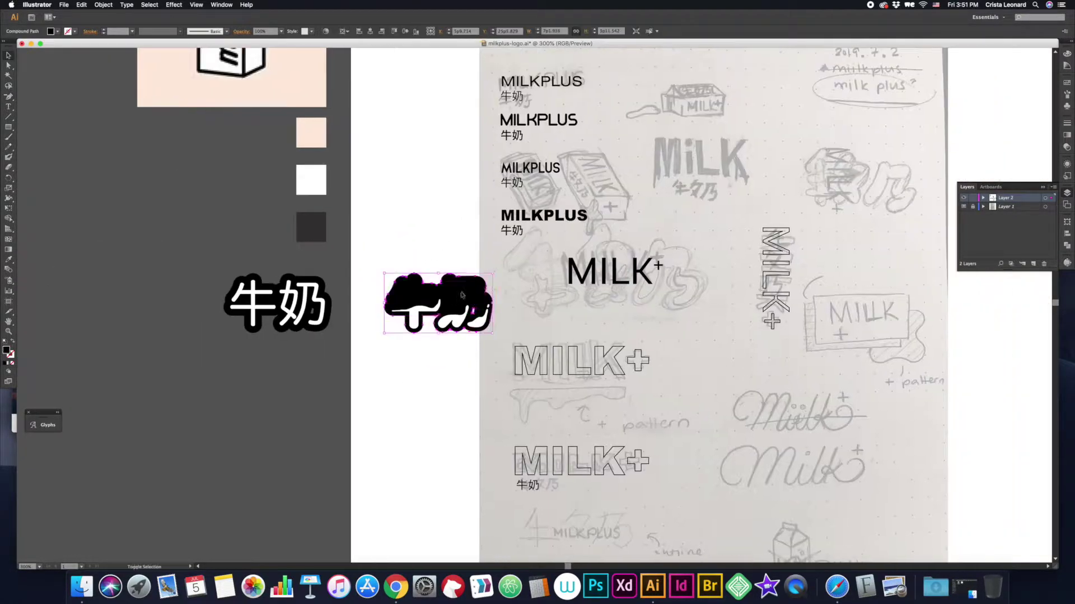
key(shift+x)
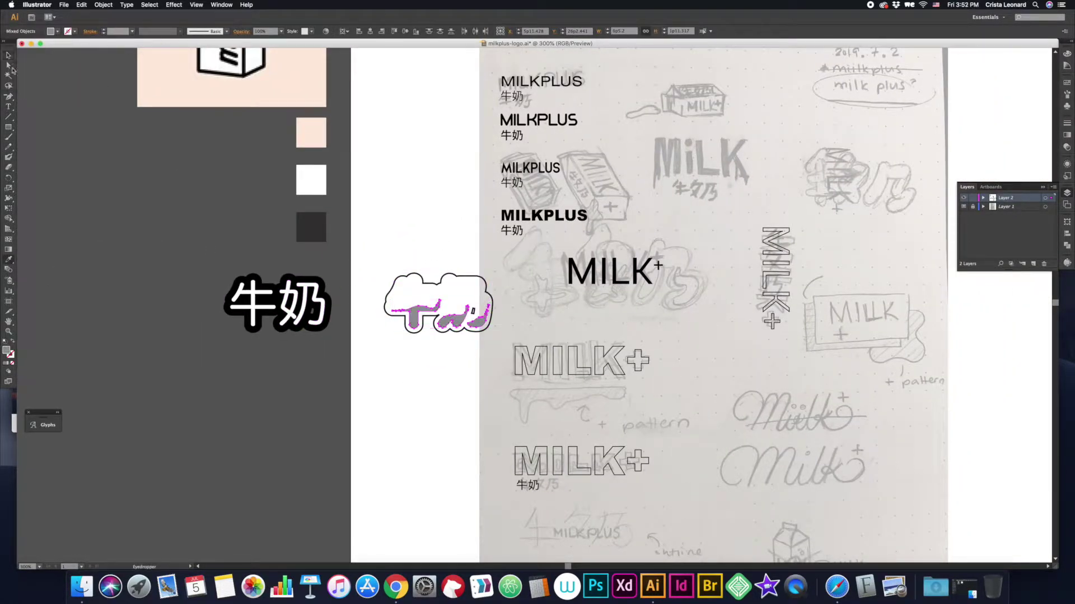
scroll(392, 303, right, 3)
key(v)
drag(431, 320, 454, 322)
drag(587, 285, 588, 283)
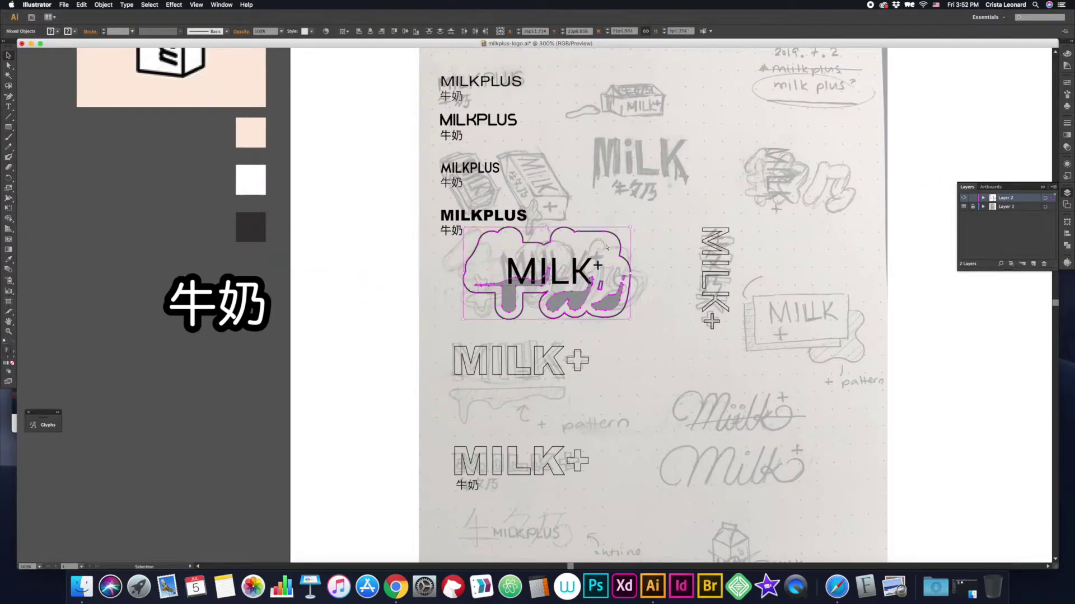
- Duplicate 牛奶 beside the original, give it a 7 pt stroke and expand it to filled shapes
click(651, 301)
scroll(651, 302, right, 2)
scroll(235, 304, right, 5)
scroll(235, 305, left, 1)
drag(118, 305, 287, 305)
click(103, 32)
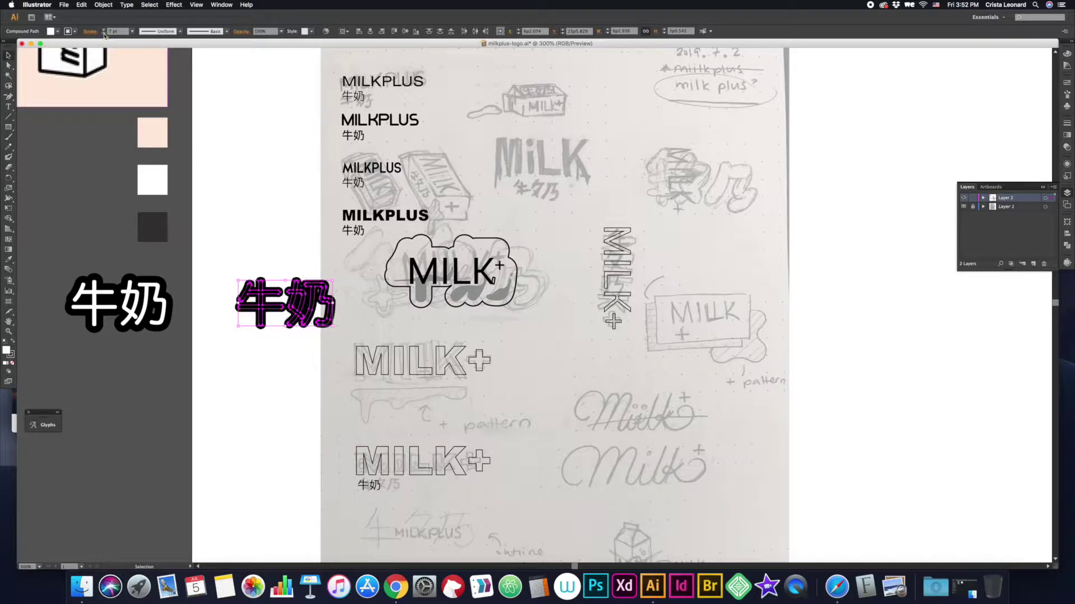
click(103, 4)
click(129, 112)
click(103, 4)
click(128, 112)
- Check the 牛奶 copy's group, then paste a MILK+ copy over the sketched 牛奶
click(297, 302)
click(103, 4)
double_click(263, 302)
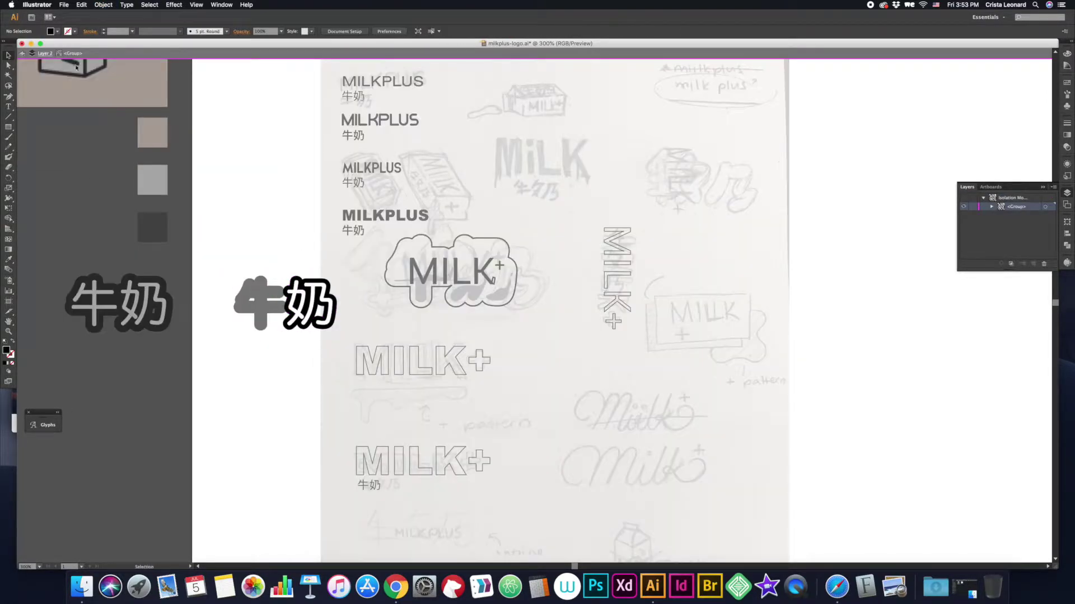
key(Escape)
click(305, 303)
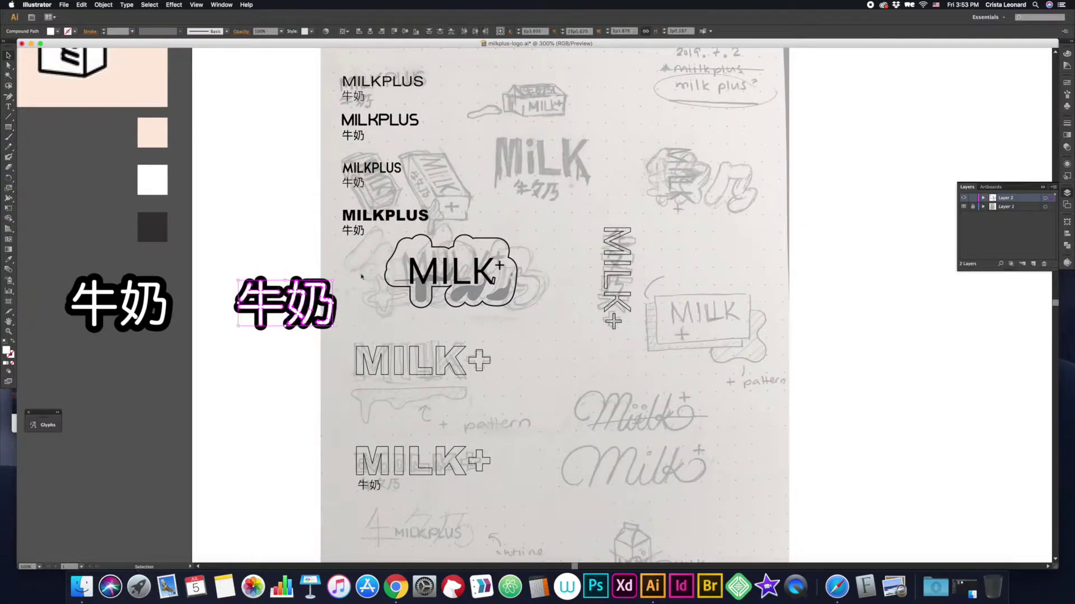
click(98, 334)
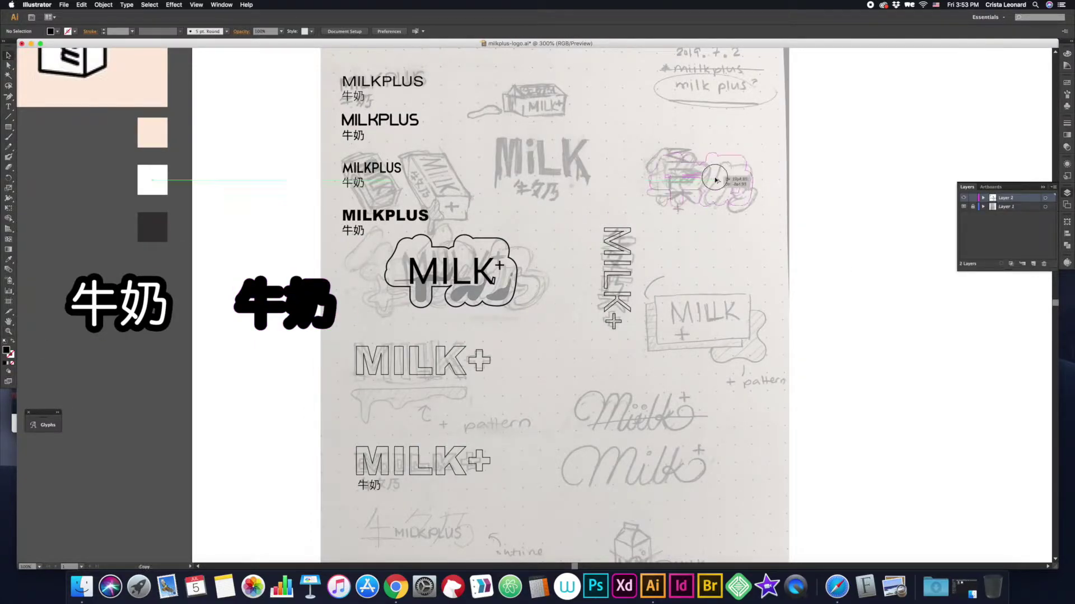
key(ctrl+v)
drag(575, 106, 674, 188)
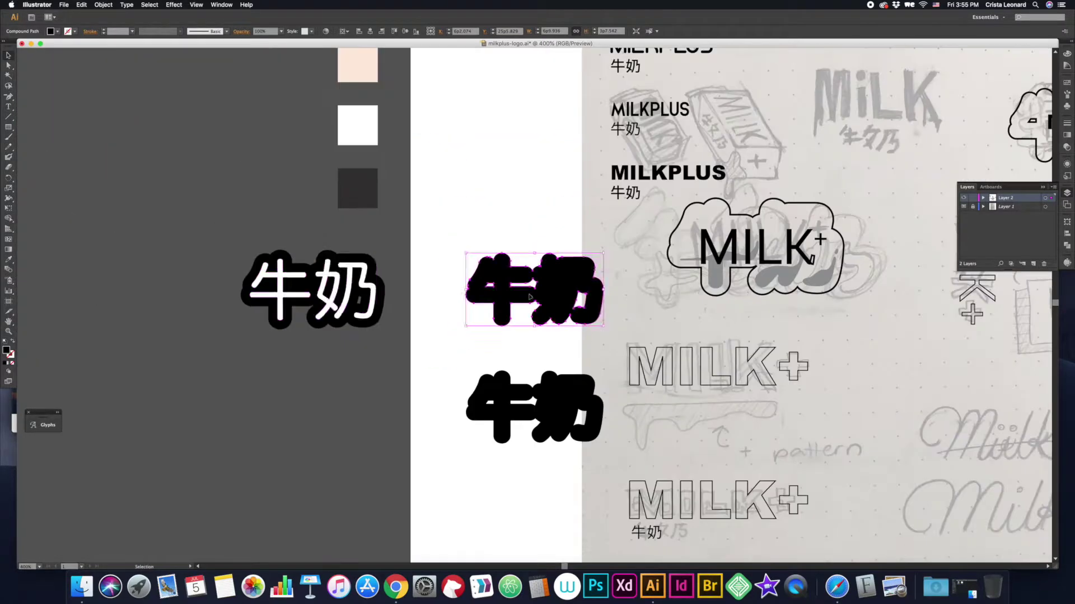
- Zoom in on the 牛奶 lettering and carve away the top of the white 牛 freehand
click(93, 33)
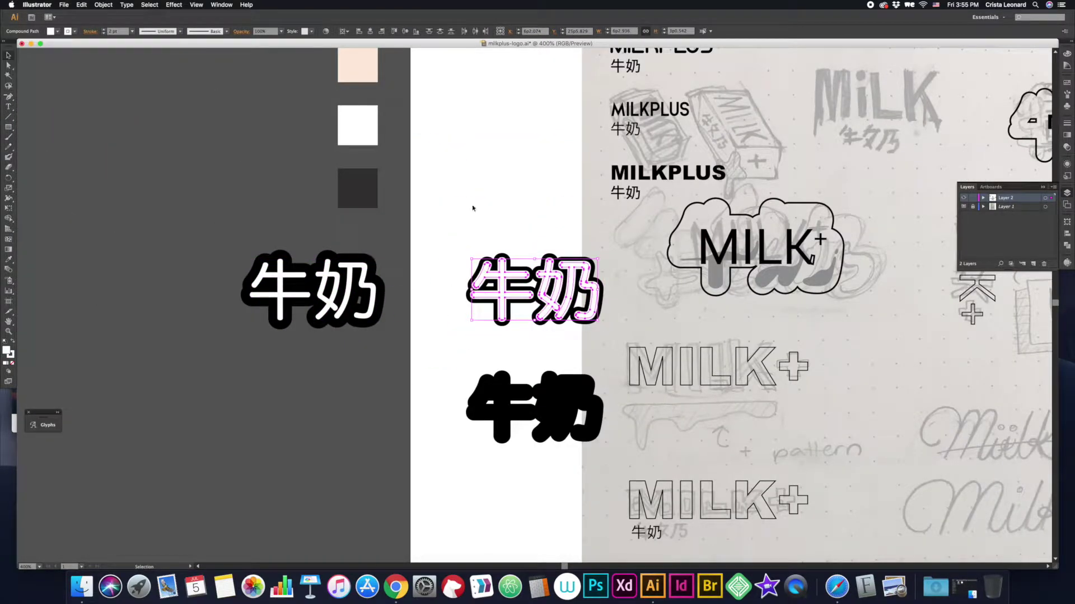
click(98, 4)
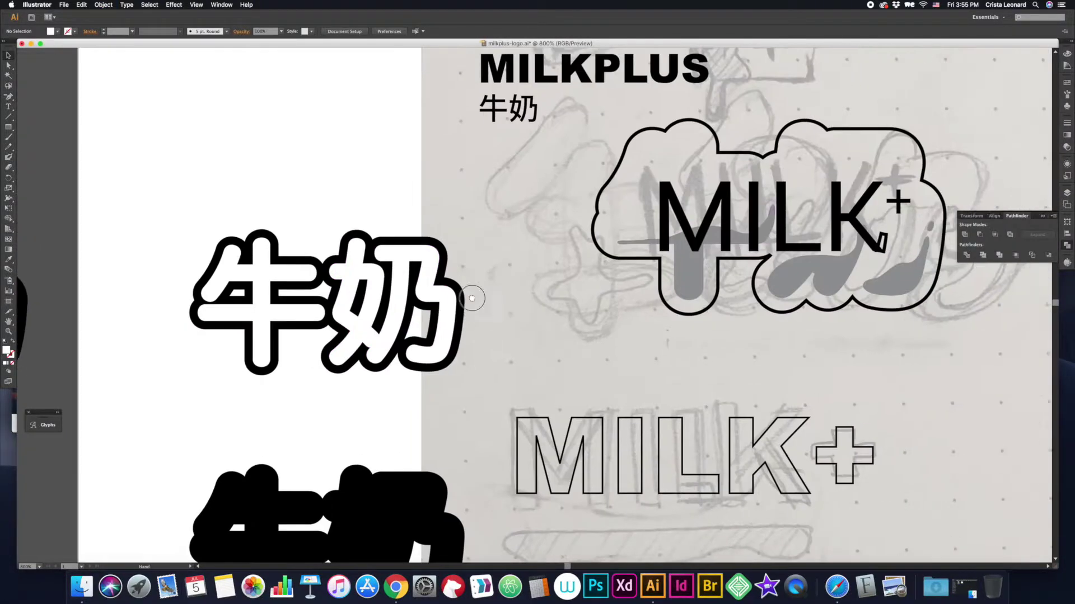
drag(472, 298, 522, 310)
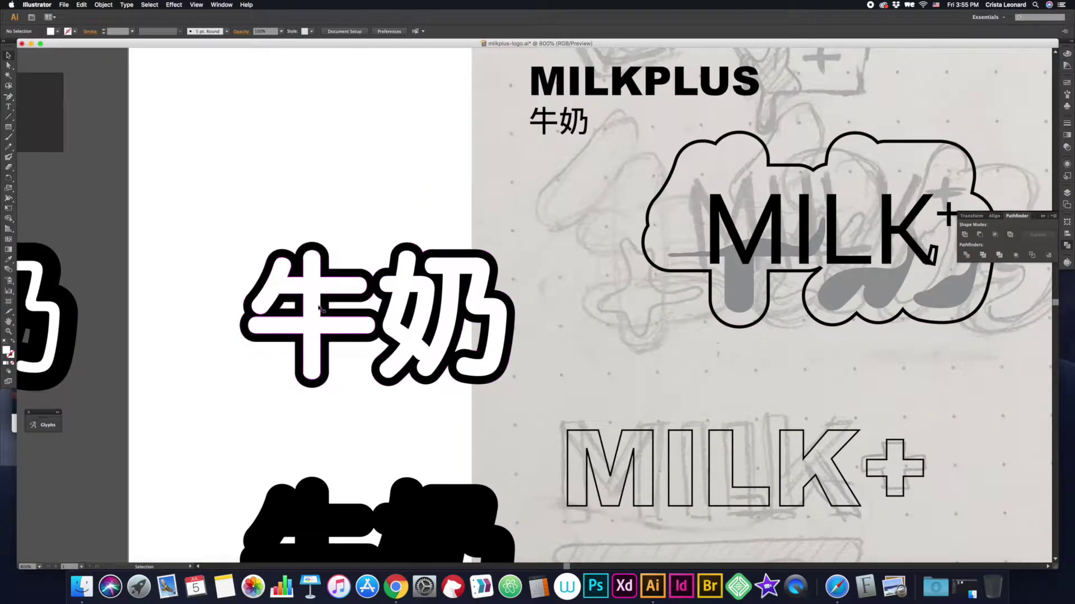
click(259, 302)
key(n)
drag(250, 319, 324, 293)
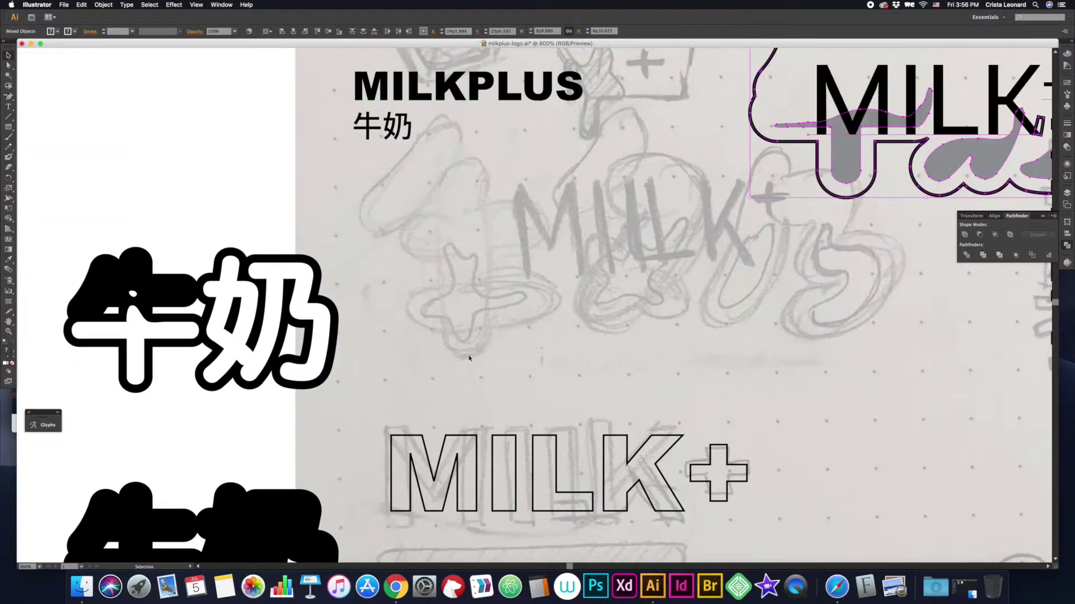
- Undo and redo the 奶 edits, then redraw 奶's edge freehand
key(ctrl+z)
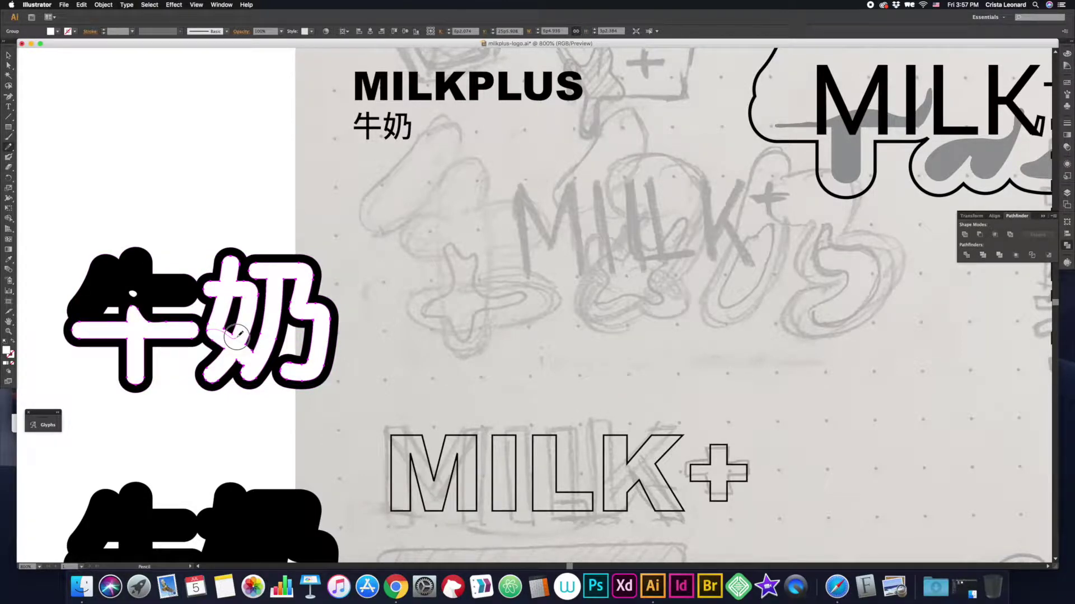
key(ctrl+z)
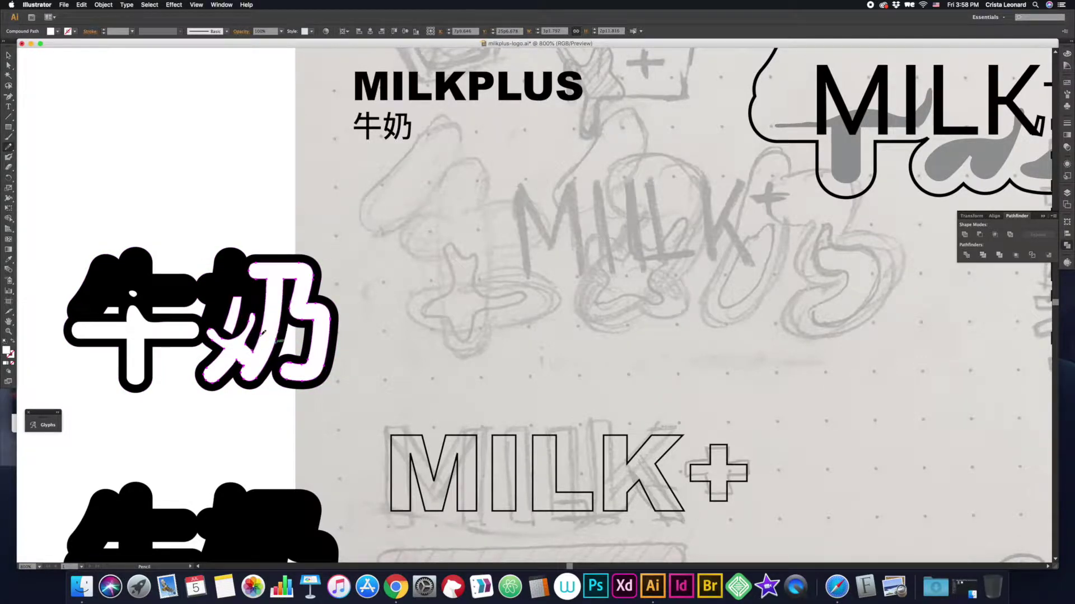
key(ctrl+z)
key(ctrl+z)
key(a)
key(ctrl+shift+z)
key(ctrl+shift+z)
key(n)
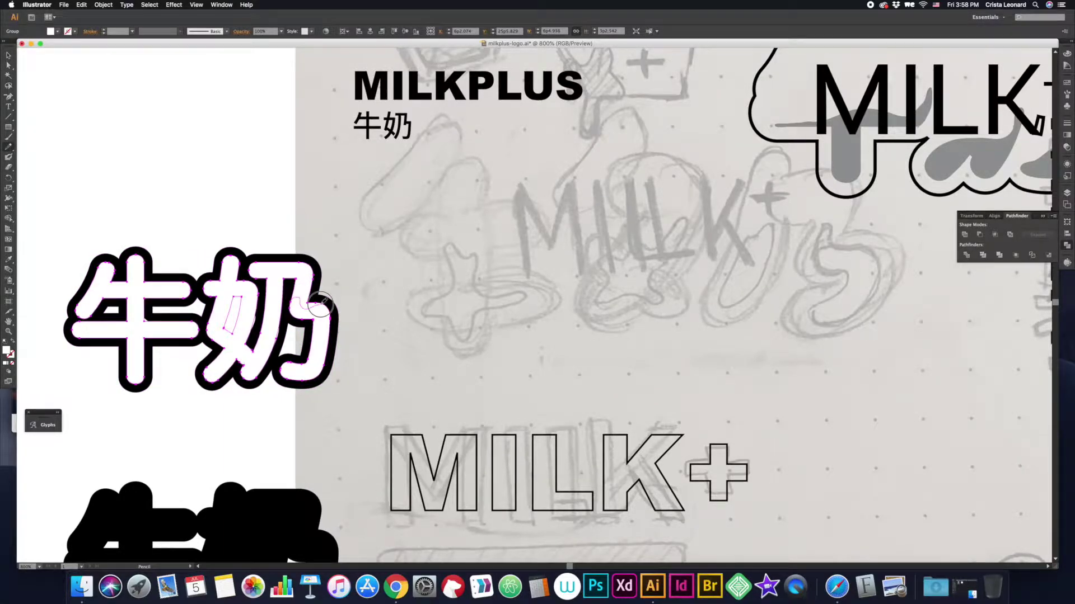
drag(320, 304, 299, 286)
- Toggle undo/redo to compare white and black 牛奶 fills, then scroll back out
key(ctrl+z)
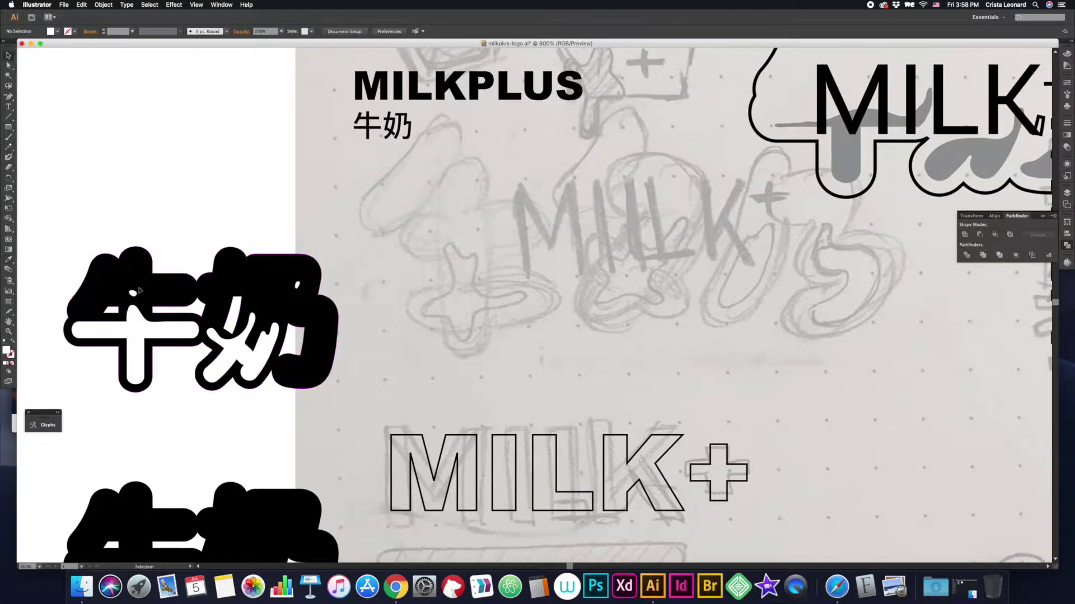
key(ctrl+z)
key(ctrl+z)
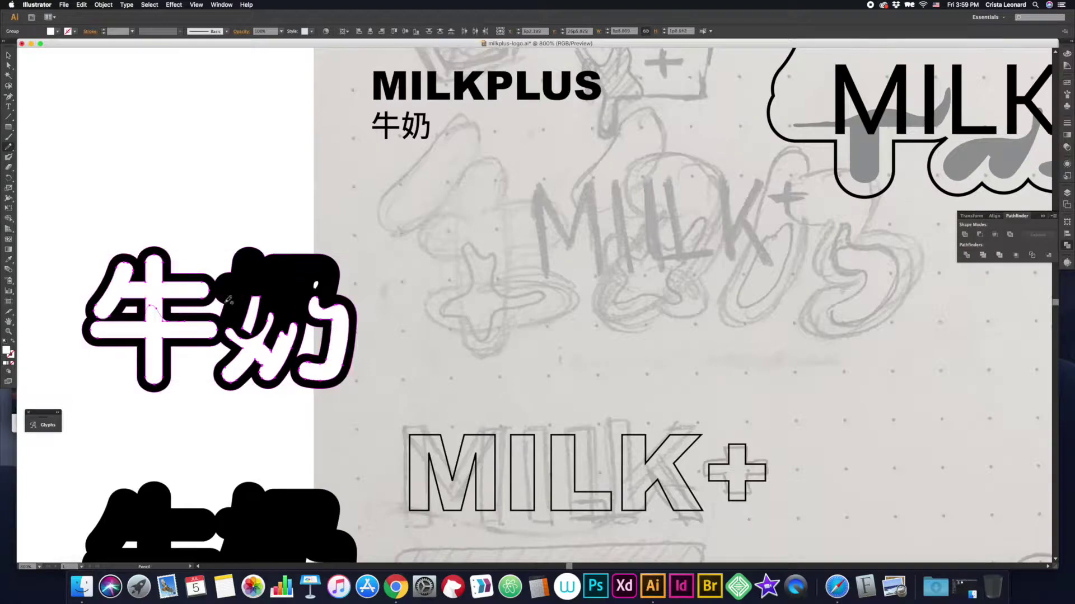
key(ctrl+shift+z)
key(ctrl+plus)
key(ctrl+plus)
key(ctrl+plus)
alt+scroll(403, 286, down, 2)
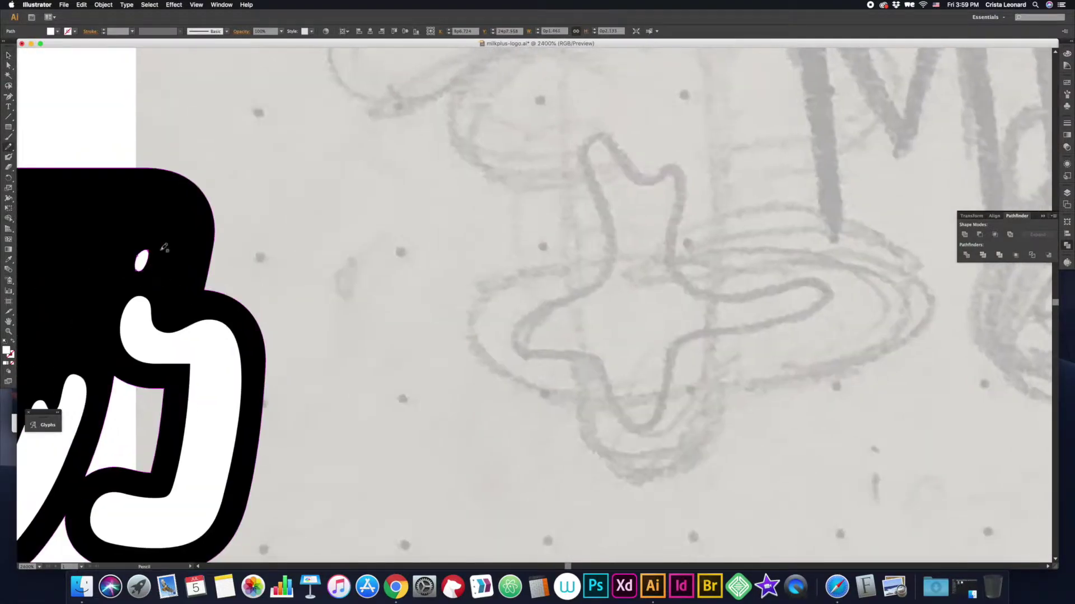
alt+scroll(403, 287, down, 2)
alt+scroll(403, 286, down, 1)
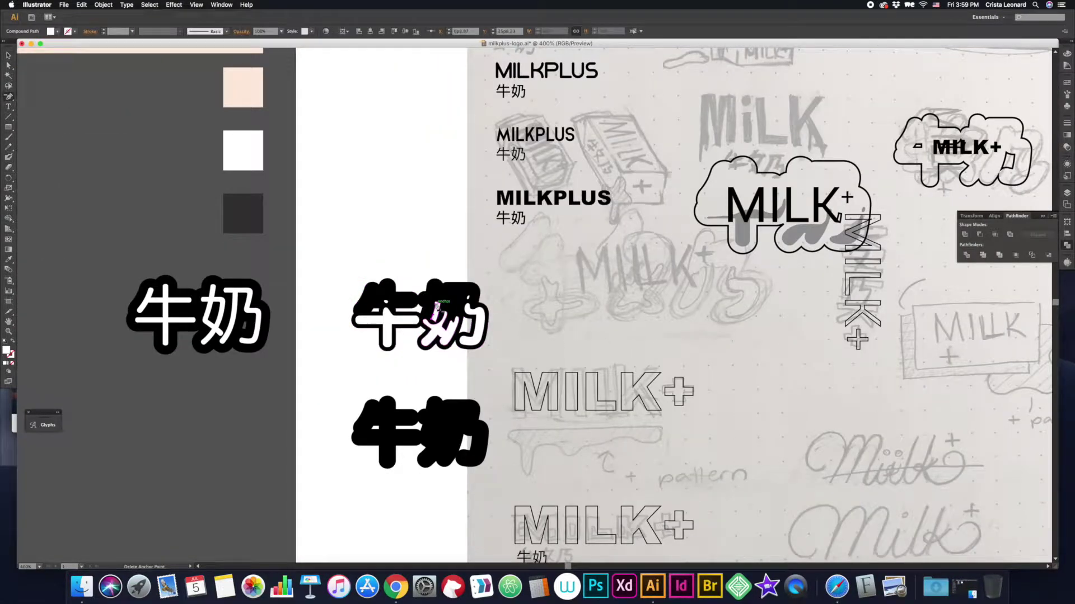
- Duplicate the 牛奶 group, shift the MILK+ cloud logo left, and place the white 牛奶 beside it
key(v)
click(451, 324)
drag(451, 325, 810, 325)
scroll(809, 325, right, 3)
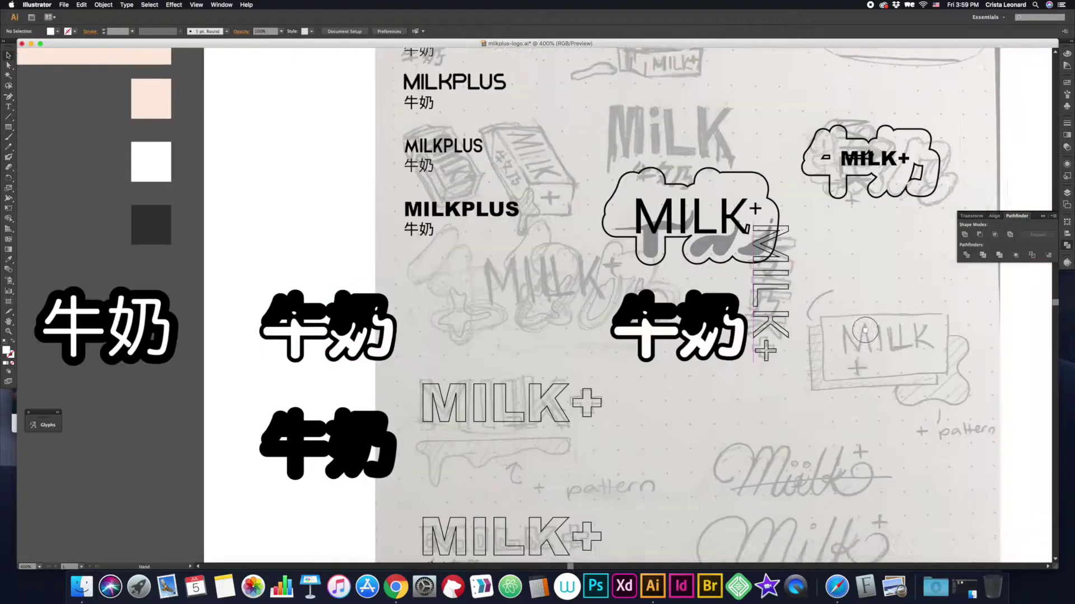
scroll(745, 251, up, 2)
drag(744, 252, 546, 325)
drag(338, 431, 315, 449)
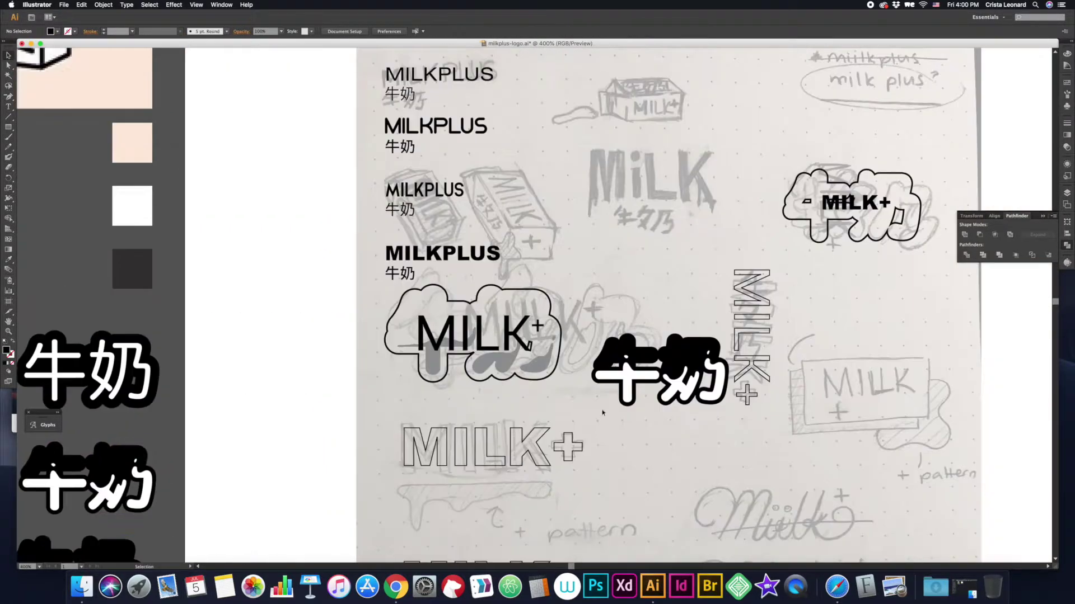
drag(471, 334, 305, 334)
drag(670, 372, 509, 331)
- Apply a sampled style to the white 牛奶 and paste bold MILK+ text inside it
key(i)
click(263, 367)
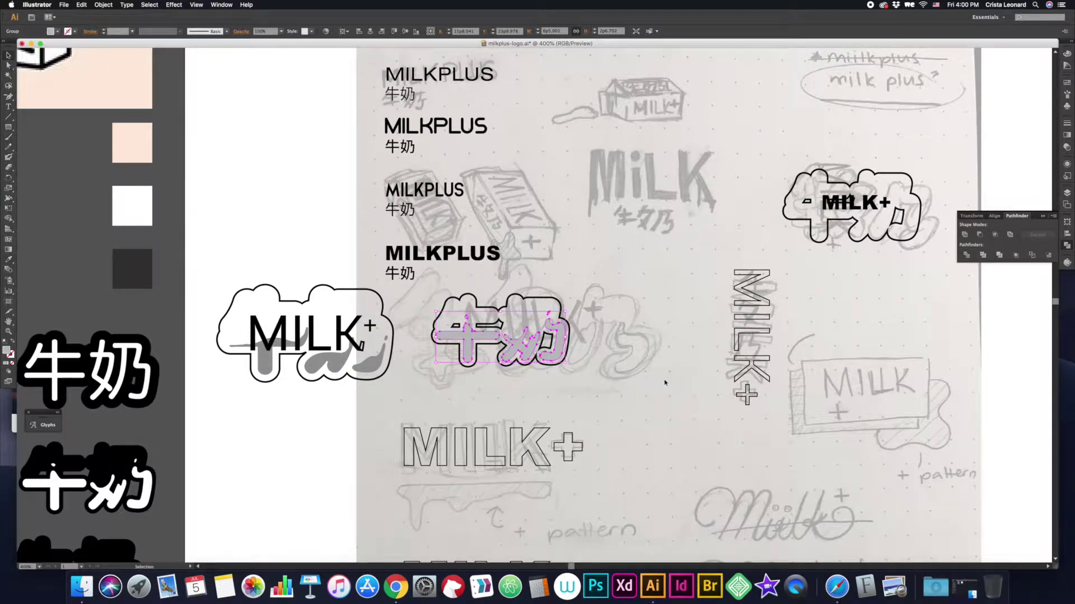
key(super+v)
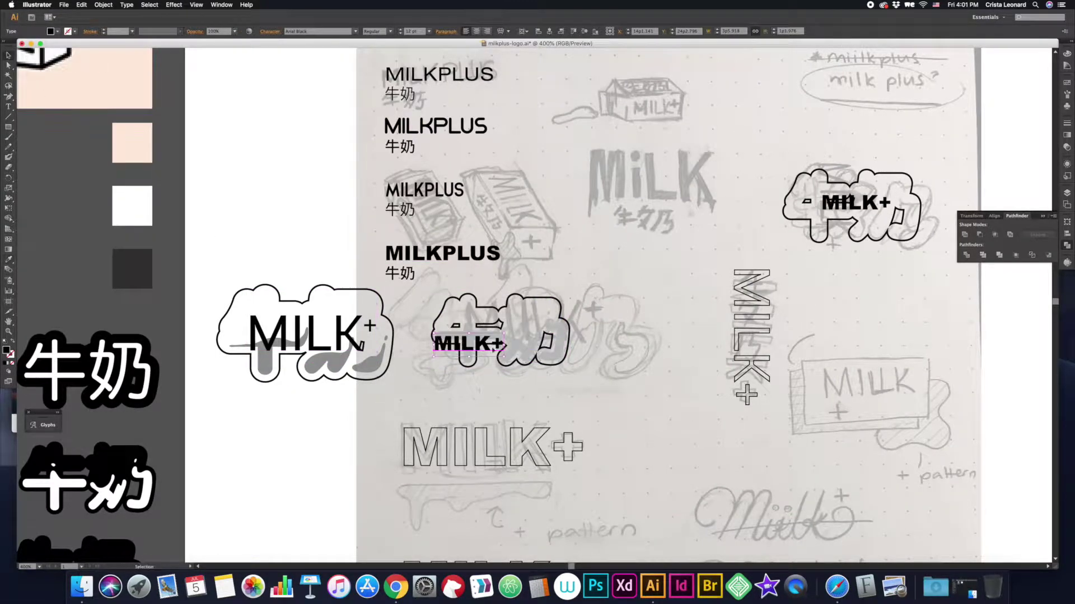
scroll(504, 308, right, 3)
scroll(504, 308, down, 5)
- Paste another copy of the bold MILK+ text over the lower sketch
click(392, 336)
scroll(526, 429, down, 5)
scroll(526, 430, right, 3)
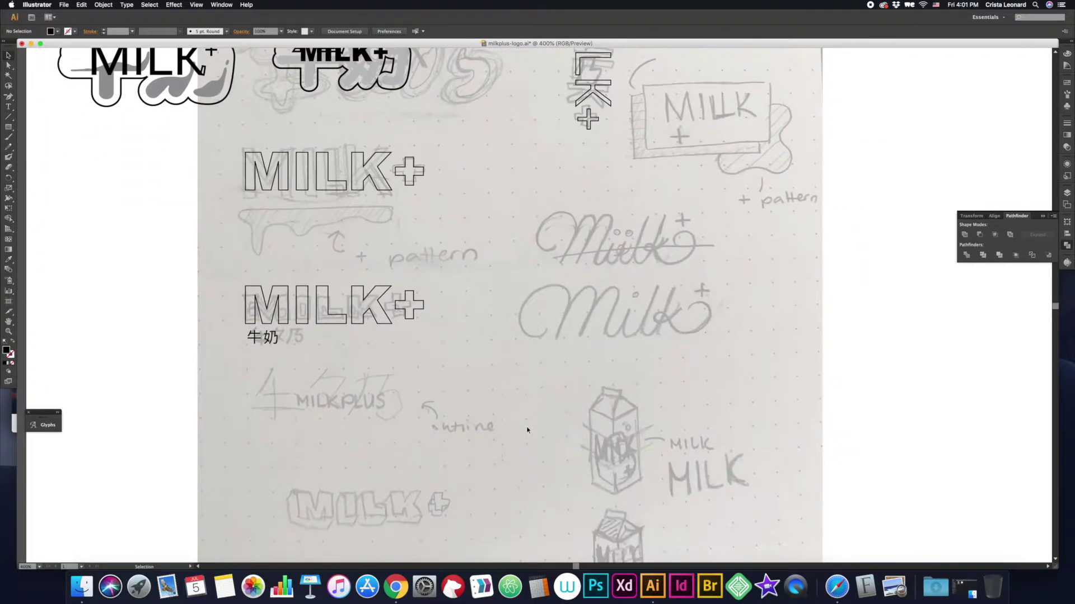
key(super+v)
- Change the MILK+ text typeface to Didot
click(356, 32)
text(Didot)
key(Return)
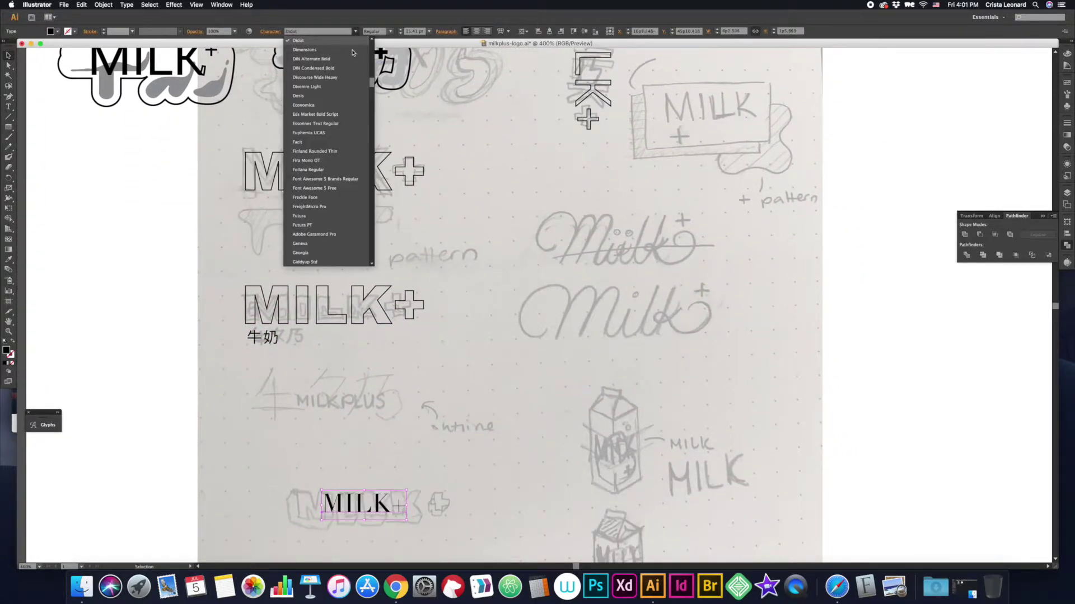
- Duplicate the MILK+ text upward and downward, then join the stacked copies into a blend
drag(358, 504, 361, 456)
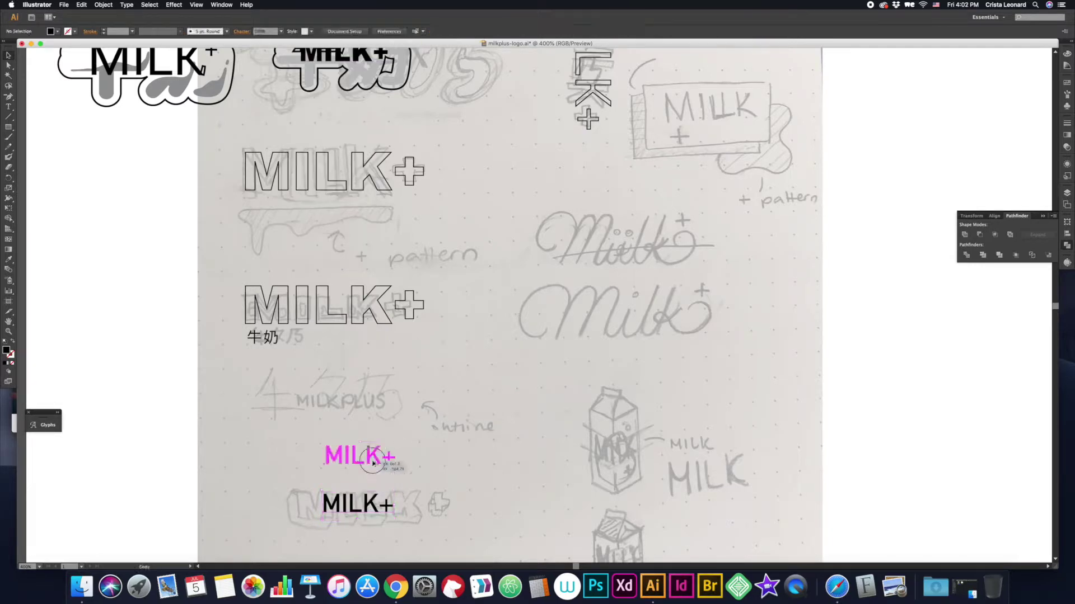
key(v)
scroll(438, 302, up, 1)
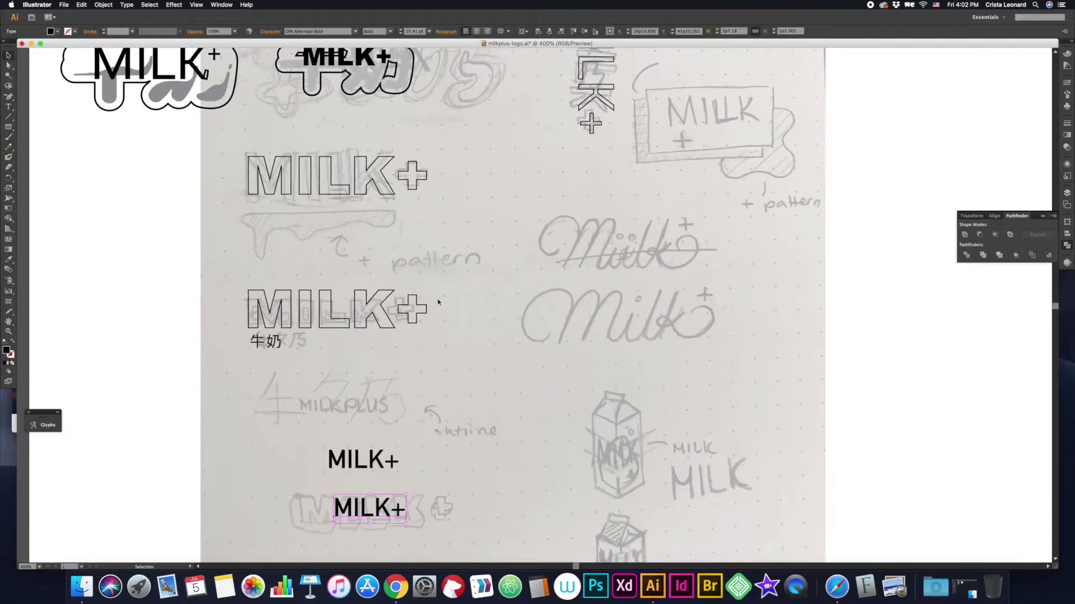
drag(392, 510, 395, 514)
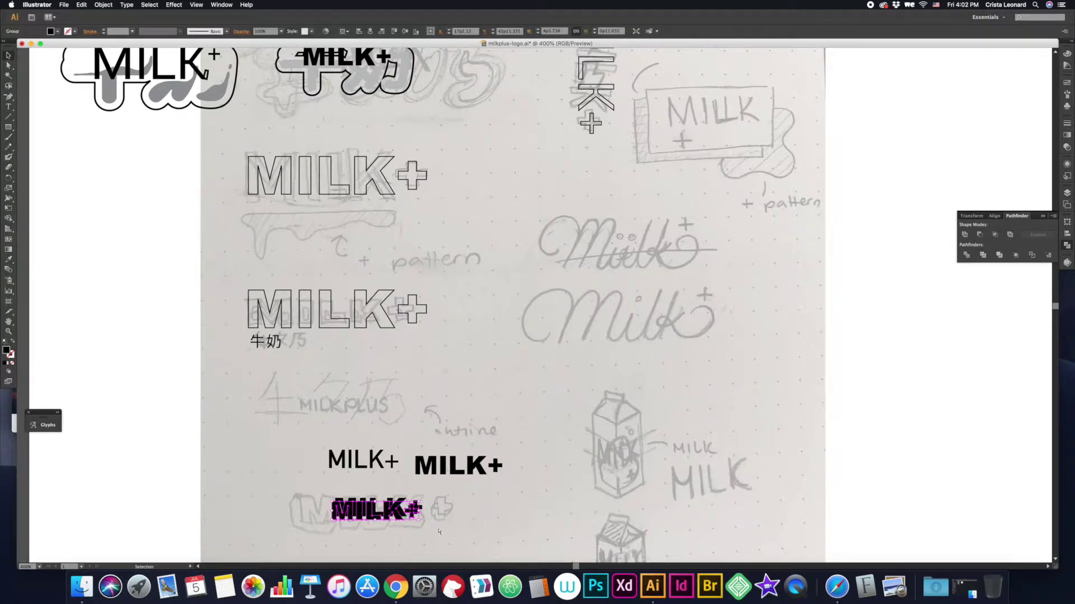
click(334, 497)
click(389, 510)
- Duplicate the MILK+ blend to the right and adjust its blend step settings
drag(390, 510, 459, 510)
double_click(459, 510)
key(i)
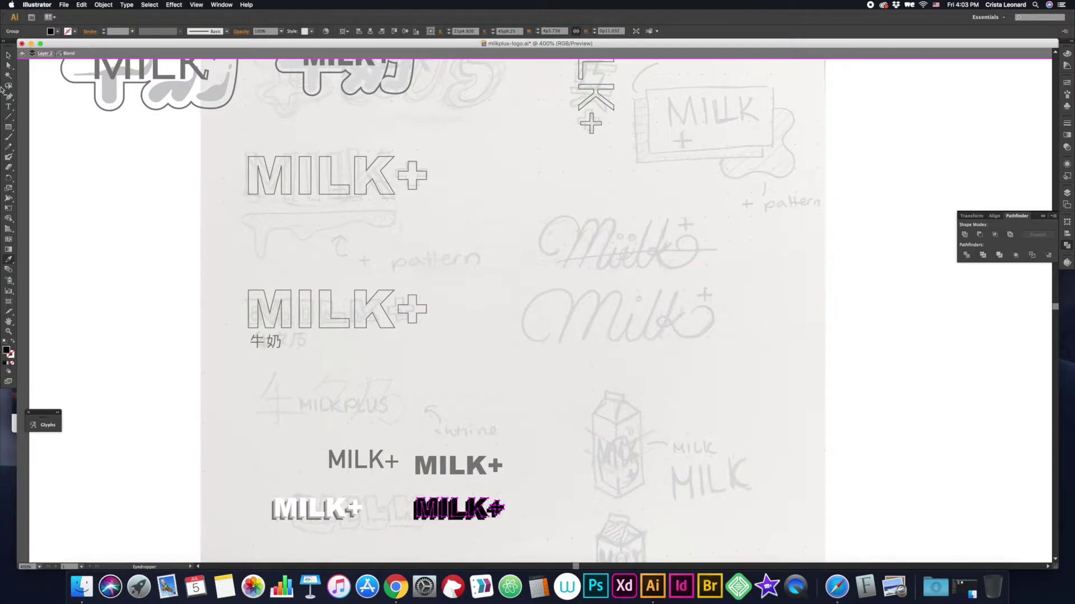
key(Escape)
double_click(9, 269)
key(Return)
double_click(8, 269)
key(Return)
- Check the magenta MILK+ blend settings, then copy the blend downward twice
drag(411, 488, 507, 526)
double_click(9, 269)
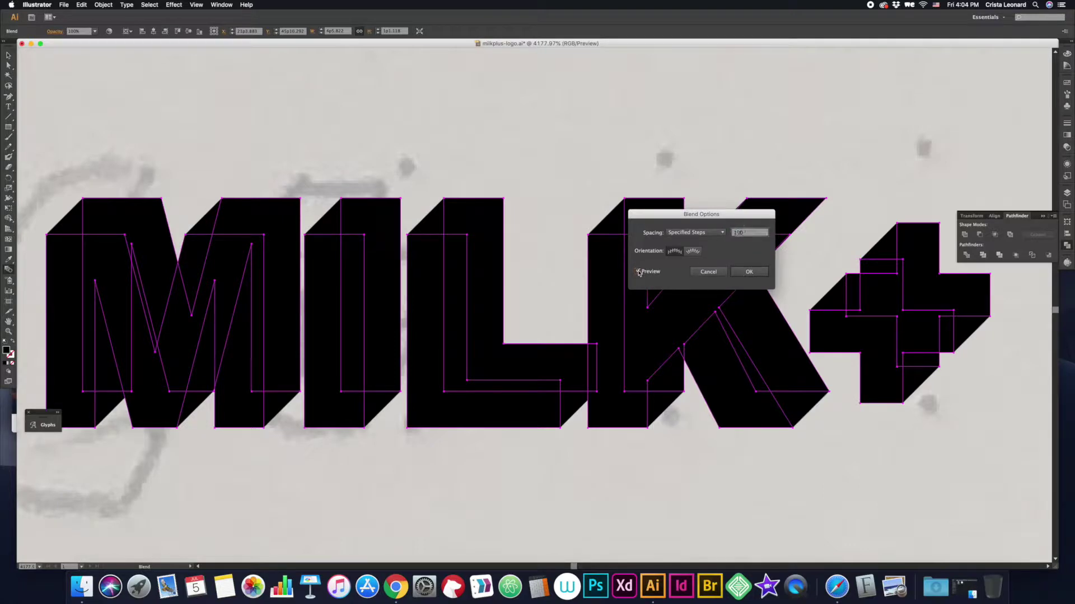
click(698, 273)
key(super+minus)
key(super+minus)
key(super+minus)
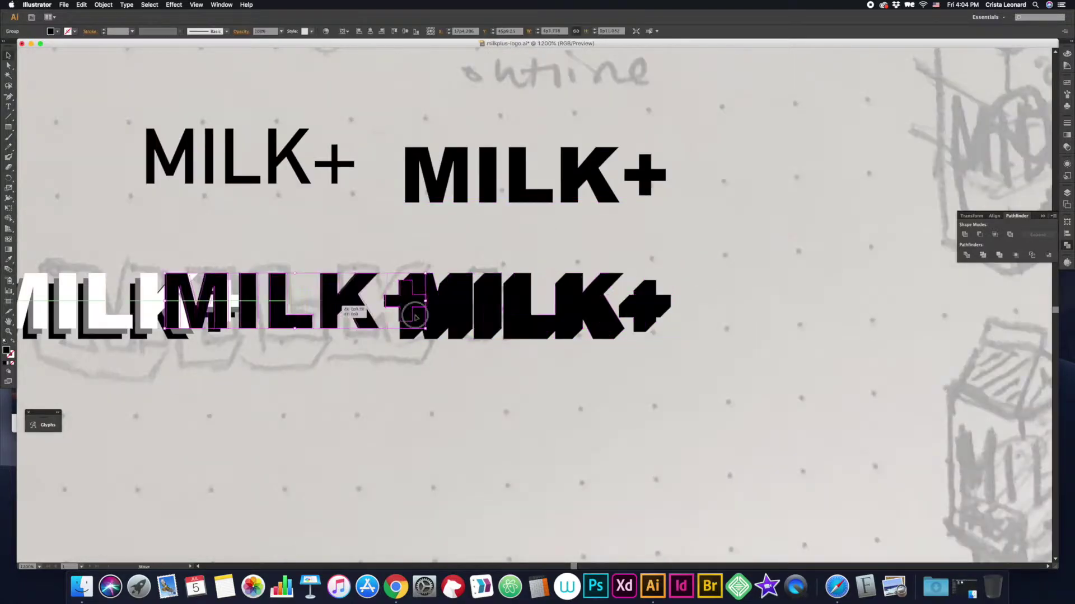
drag(454, 321, 455, 431)
drag(559, 392, 560, 503)
- Expand the lower MILK+ blend, swap fill and stroke, and set a 0.25 pt outline
click(103, 4)
click(121, 115)
key(Return)
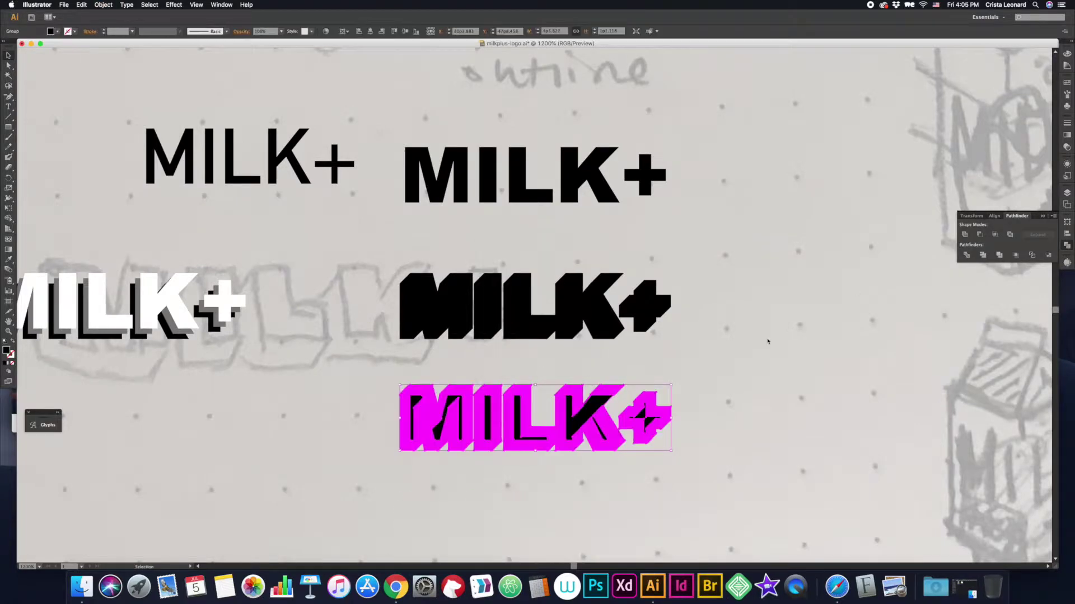
key(shift+x)
click(132, 31)
click(476, 473)
key(super+minus)
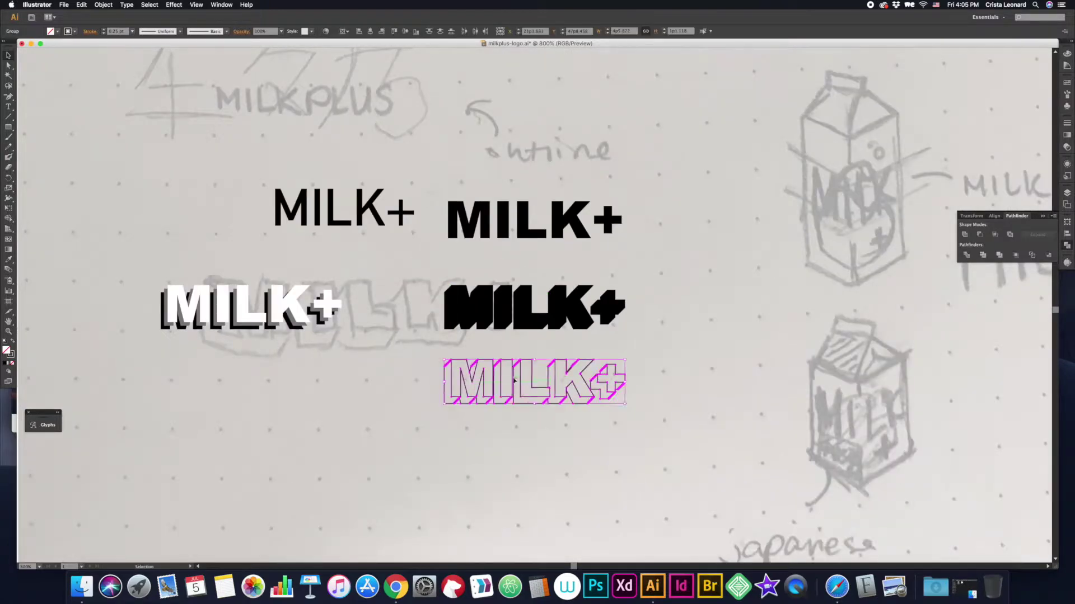
- Undo and redo to restore the white MILK+ copy, then zoom out to the whole sheet
key(ctrl+z)
key(super+z)
key(super+z)
key(super+z)
key(super+z)
click(454, 385)
key(super+minus)
scroll(527, 253, up, 3)
scroll(528, 253, up, 5)
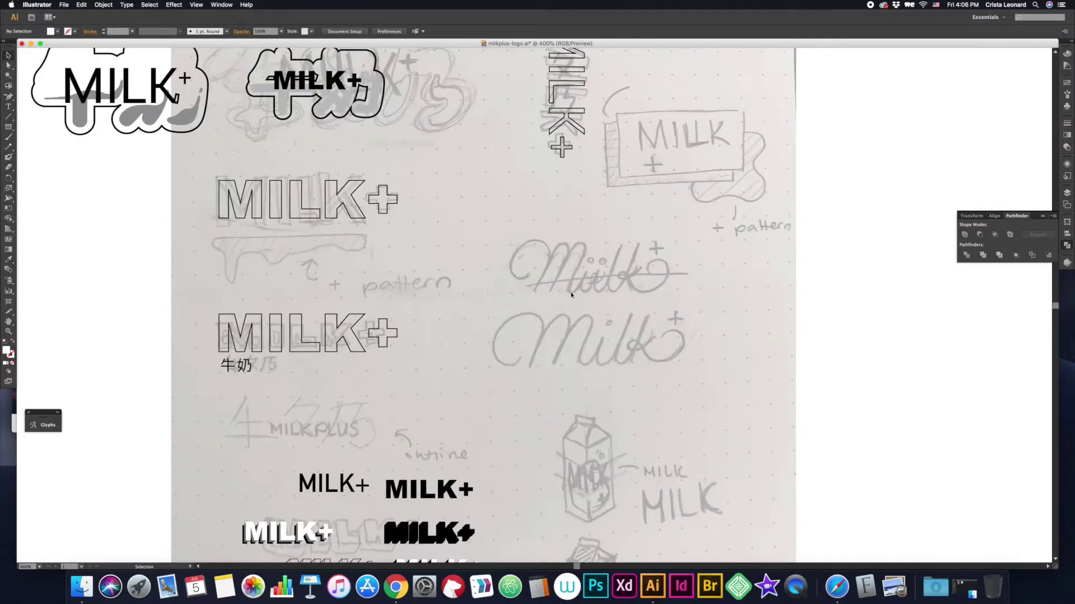
key(super+r)
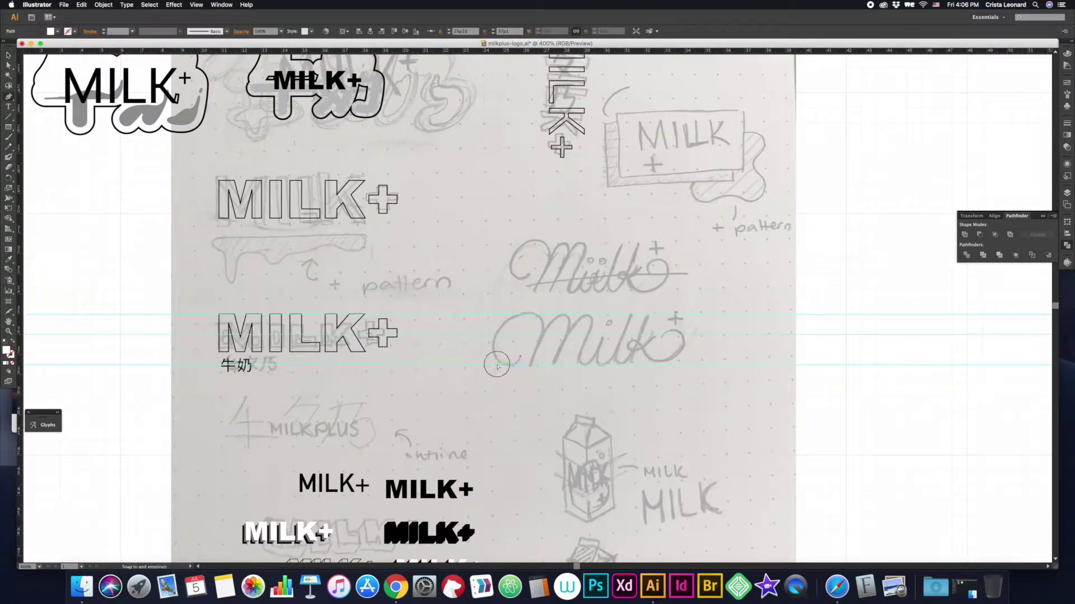
- Trace the opening curve of the script Milk and convert the slanted lines into guides
drag(528, 316, 539, 364)
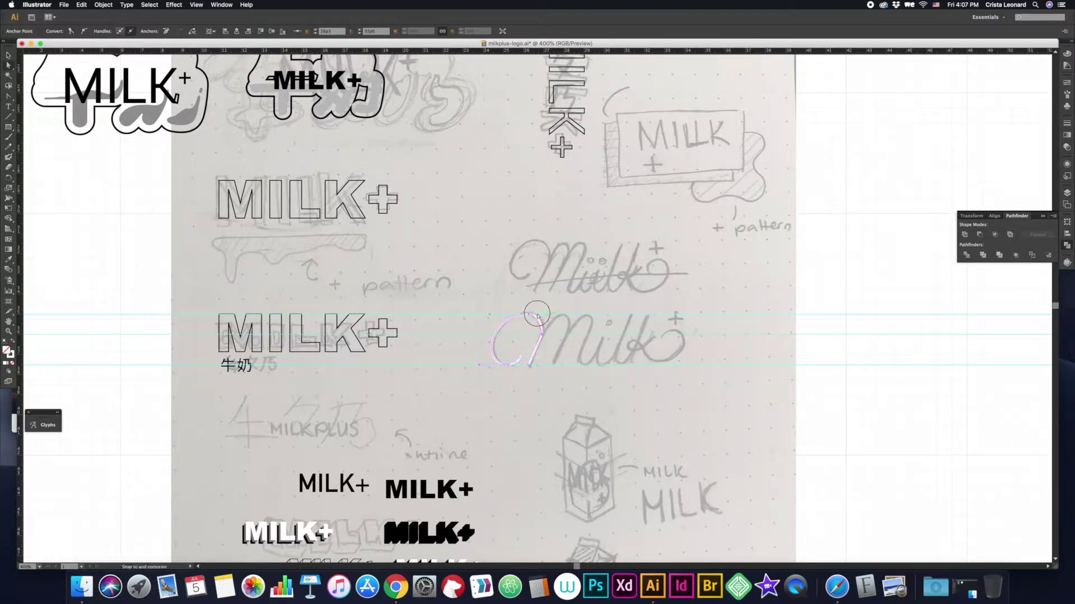
key(v)
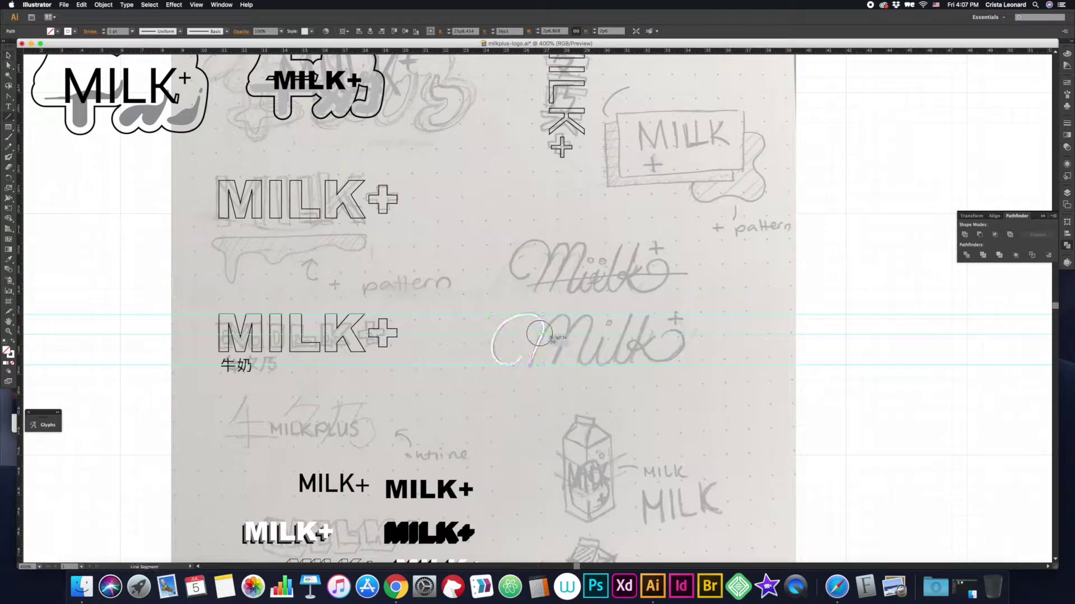
drag(540, 334, 575, 322)
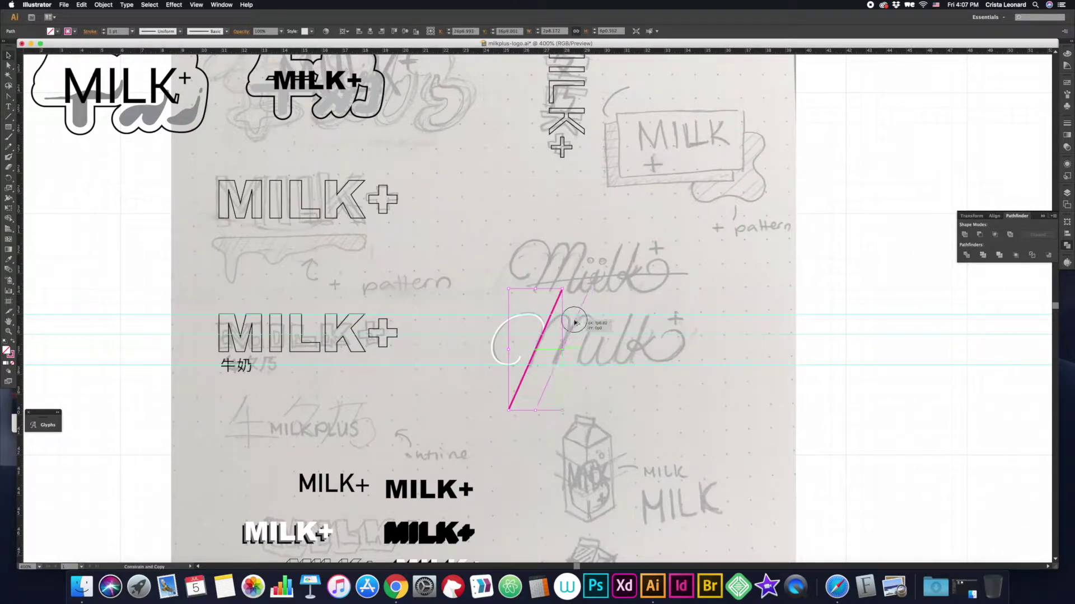
key(super+z)
key(super+z)
key(super+z)
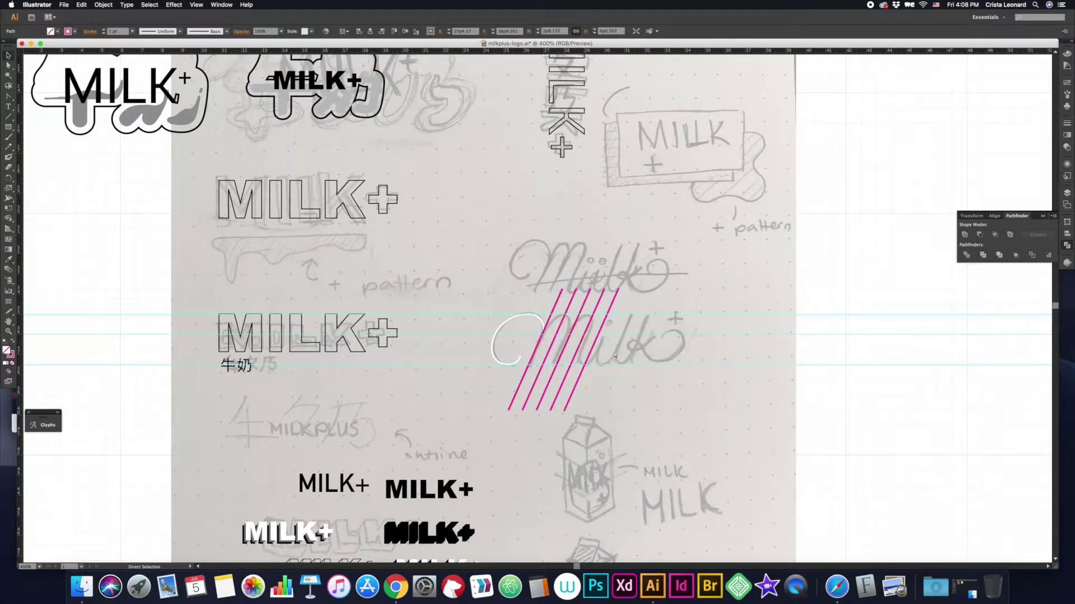
click(615, 357)
key(super+5)
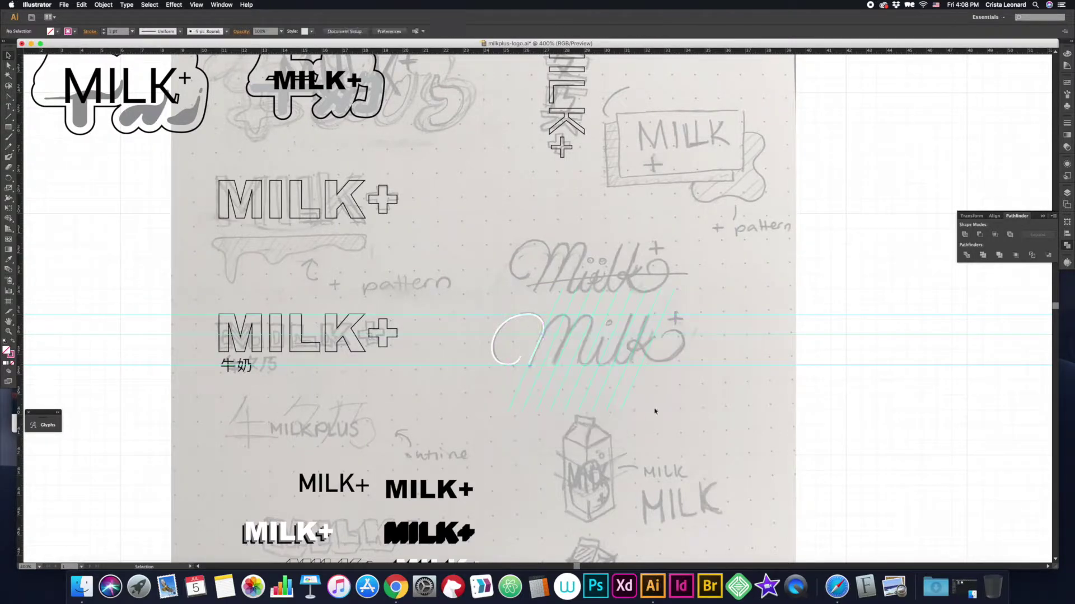
- Continue the m with a downstroke extended along the slanted guide
key(p)
click(556, 368)
key(super+equal)
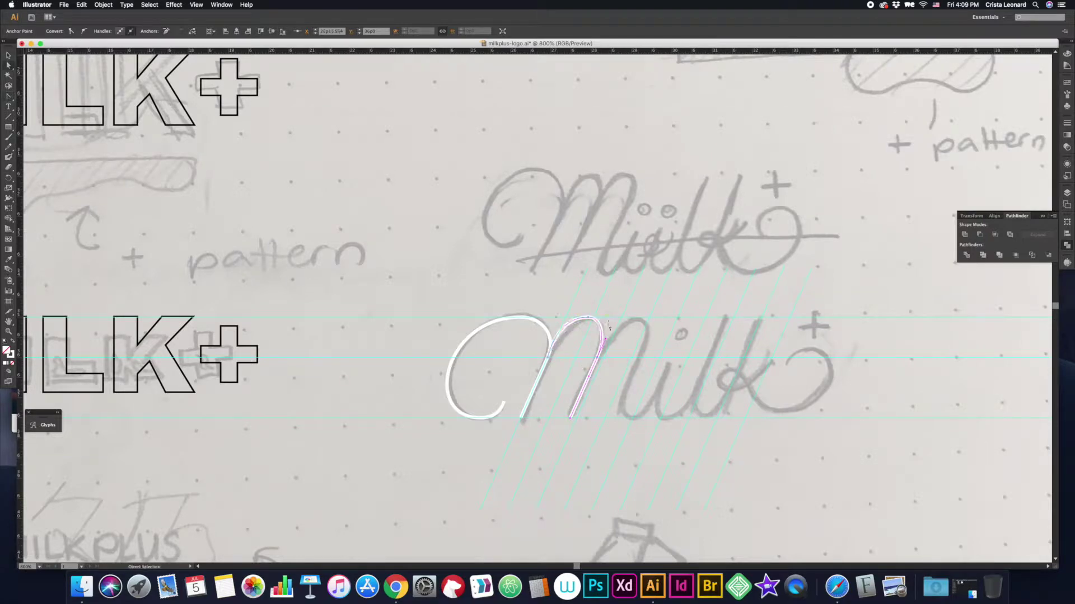
super+click(604, 352)
drag(650, 342, 651, 341)
scroll(636, 347, right, 2)
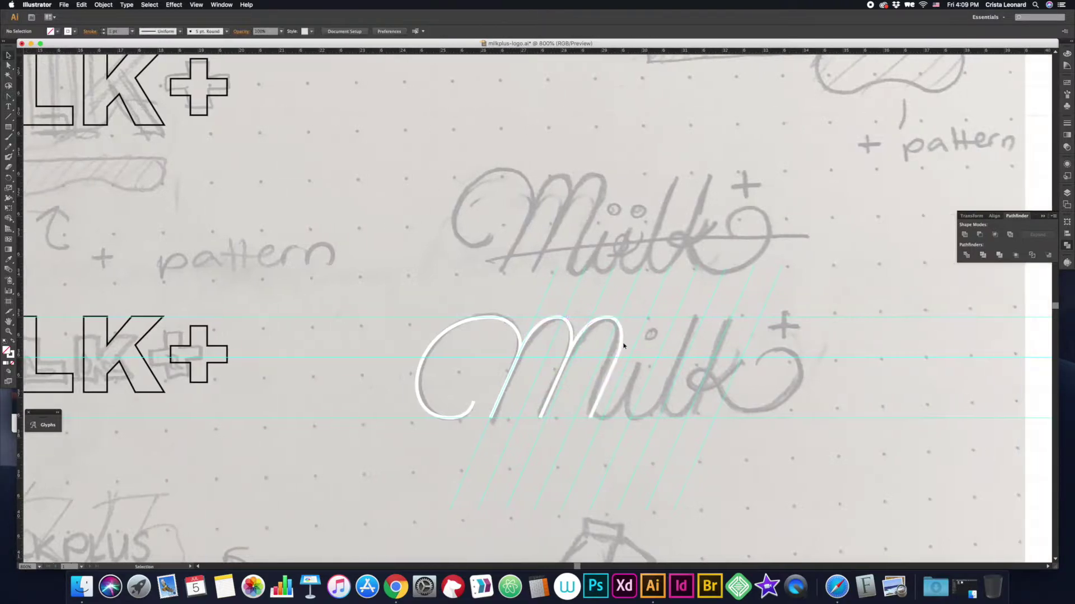
key(super+equal)
click(554, 403)
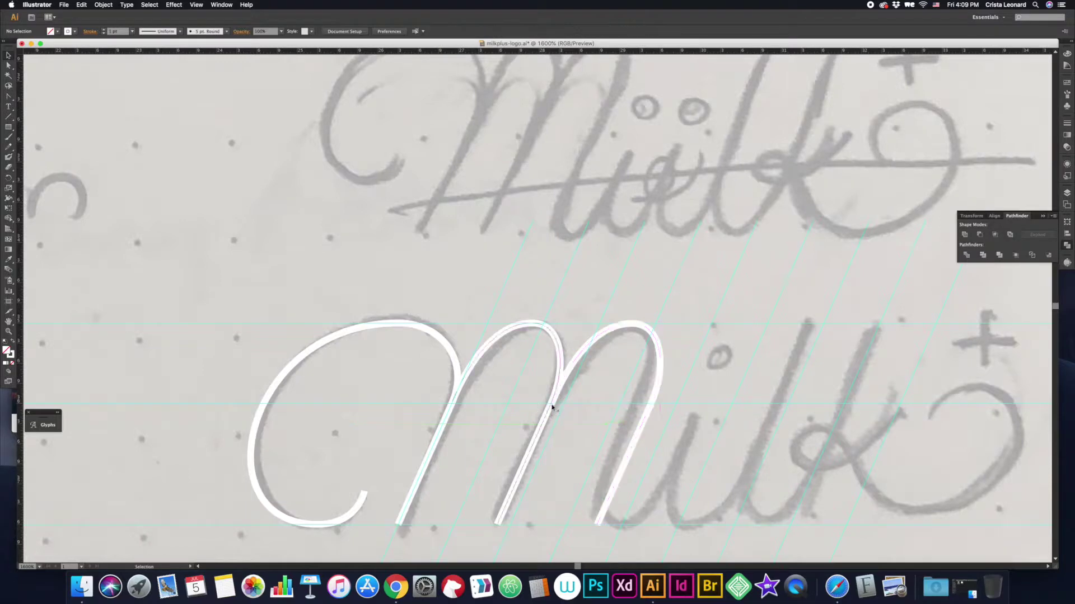
click(597, 394)
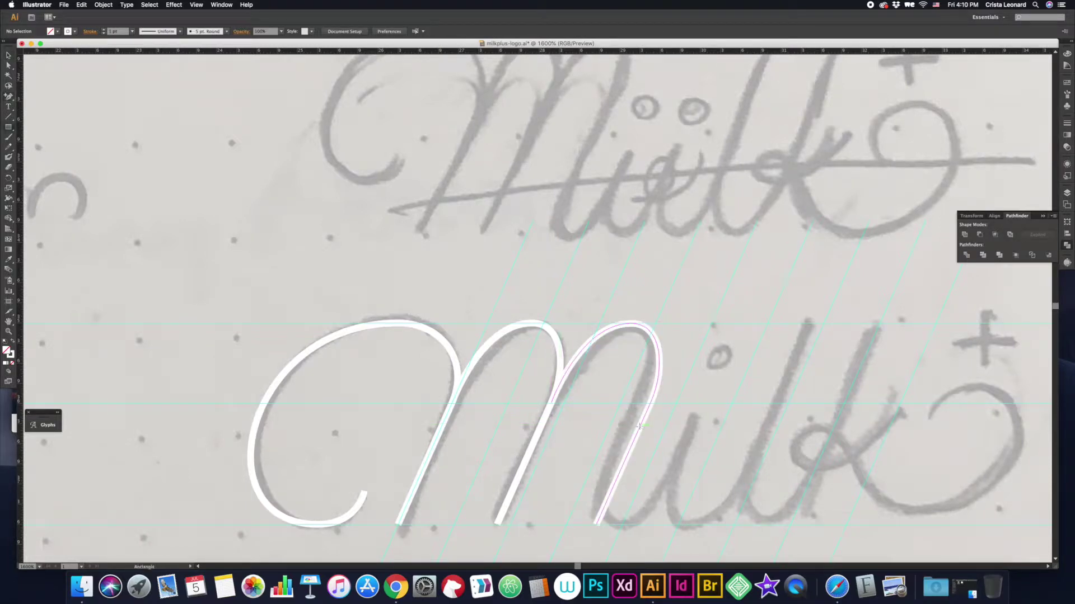
- Draw a rectangle around the small o sketch and drag a copy onto the lower sketch
key(m)
drag(679, 323, 761, 403)
drag(706, 442, 706, 443)
drag(719, 448, 720, 492)
- Delete the lower part of the i stroke and extend it with a new curve
click(596, 526)
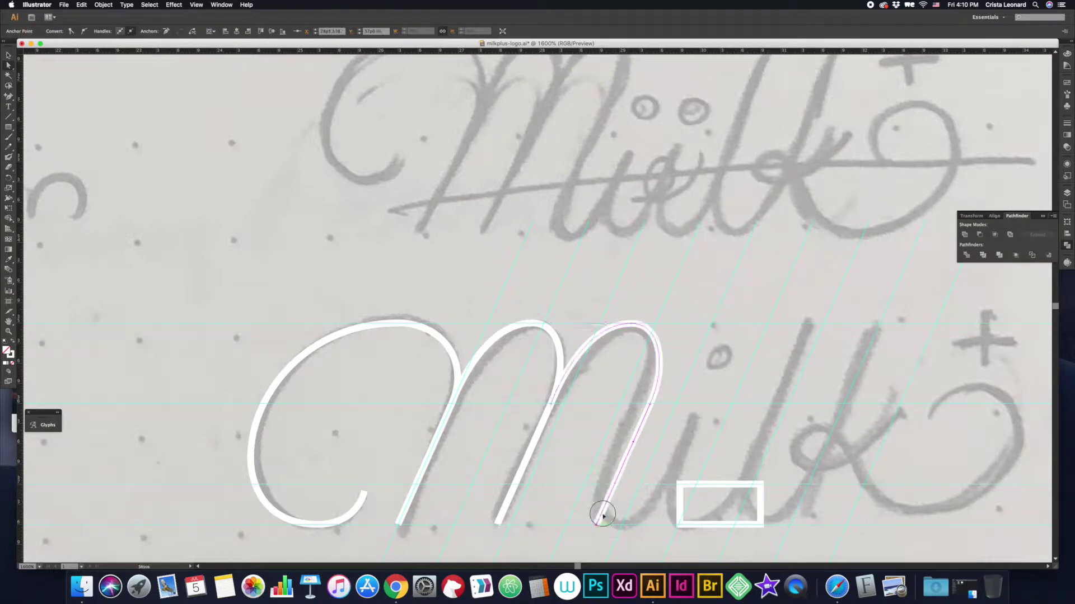
key(Delete)
drag(606, 504, 638, 526)
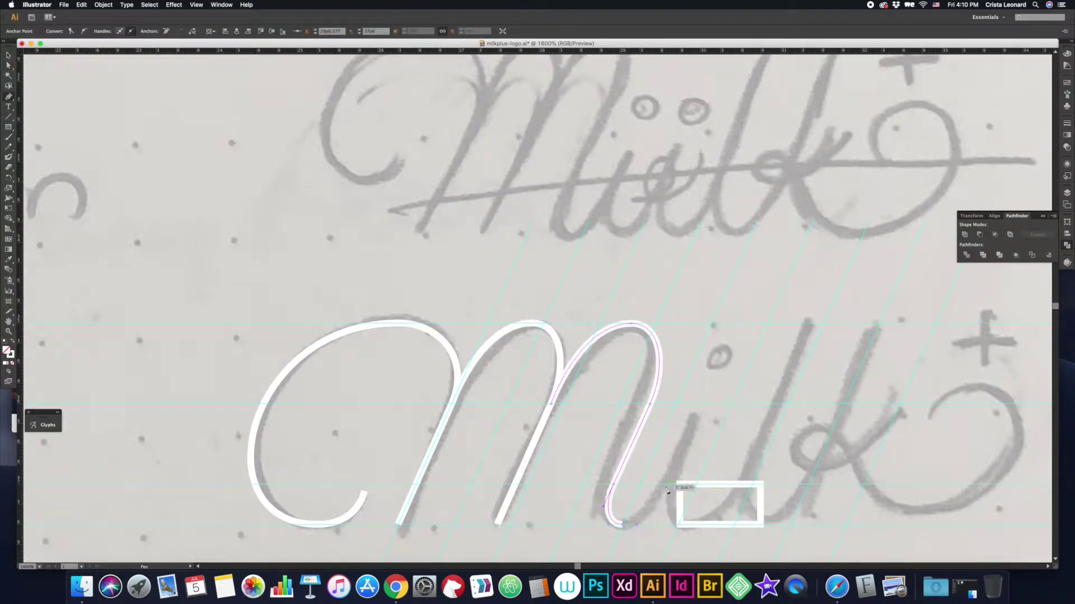
click(639, 526)
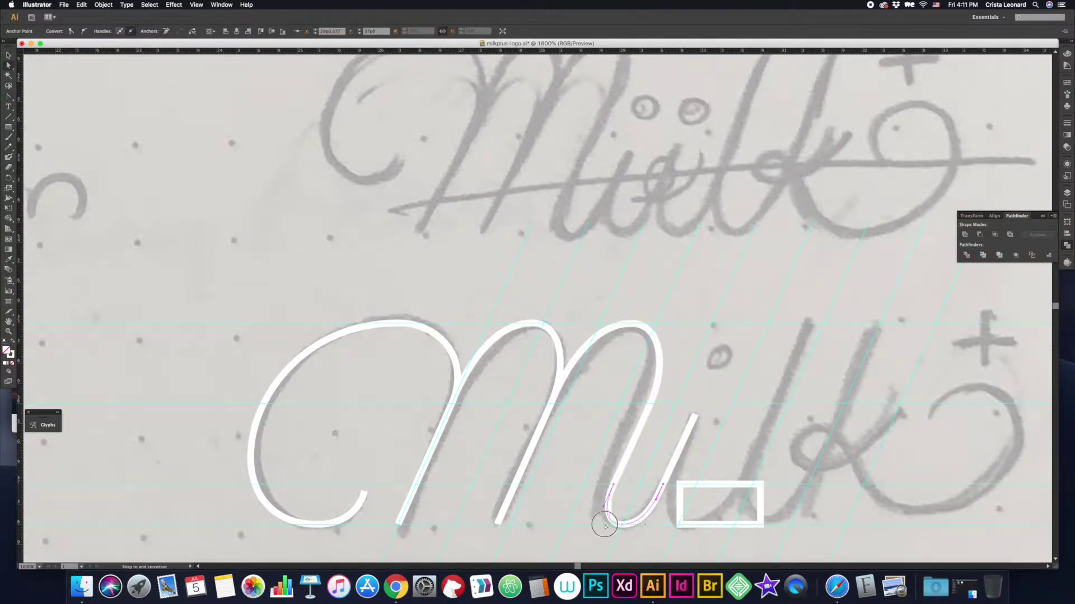
- Curve the stroke from the i down into the l and smooth the join
scroll(621, 526, right, 3)
super+click(602, 449)
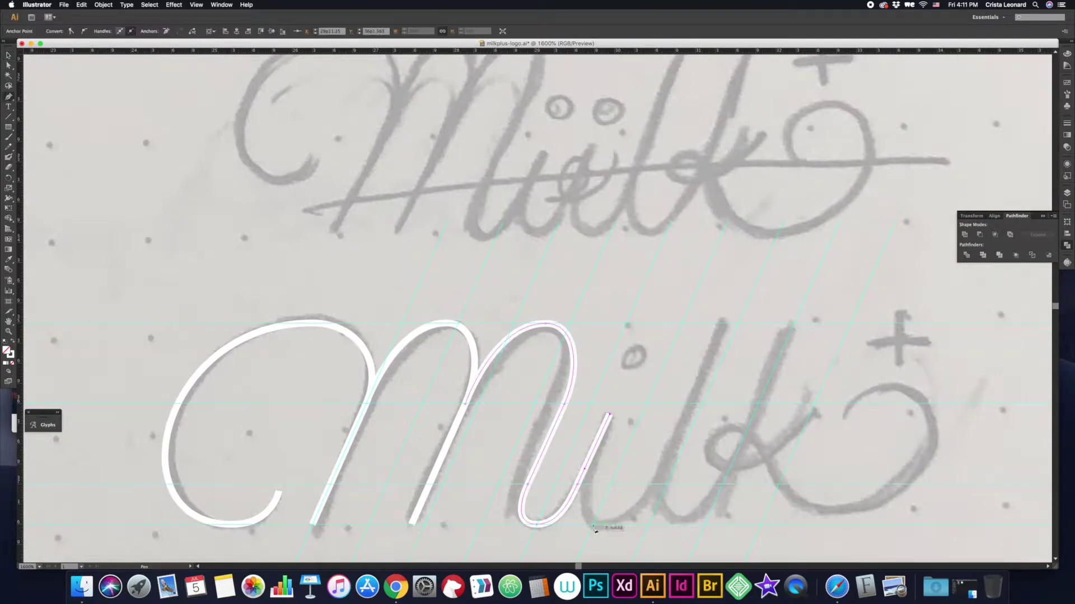
drag(678, 524, 700, 525)
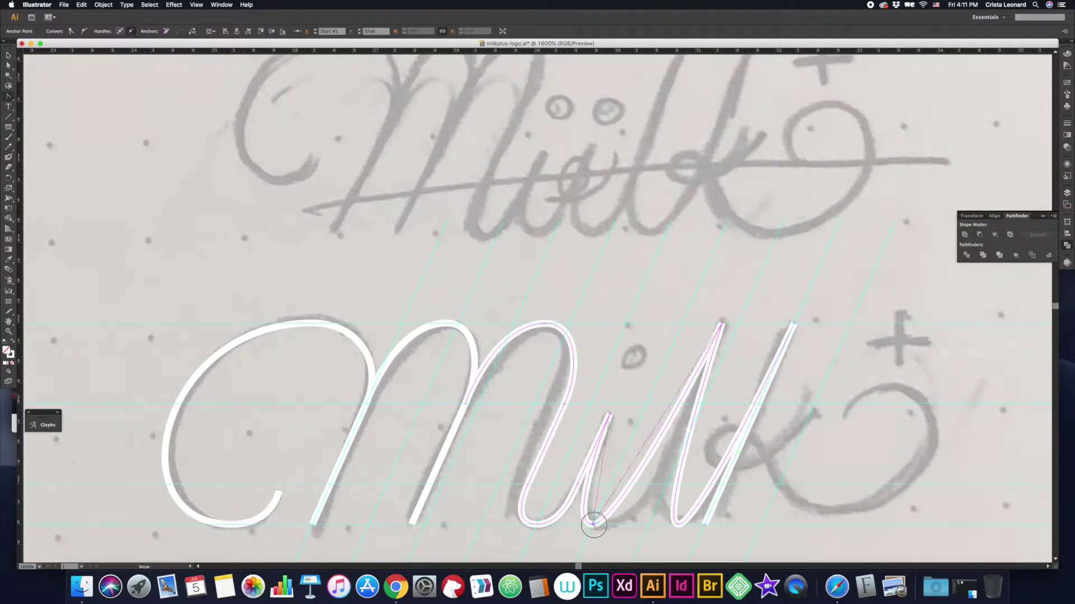
drag(594, 526, 632, 526)
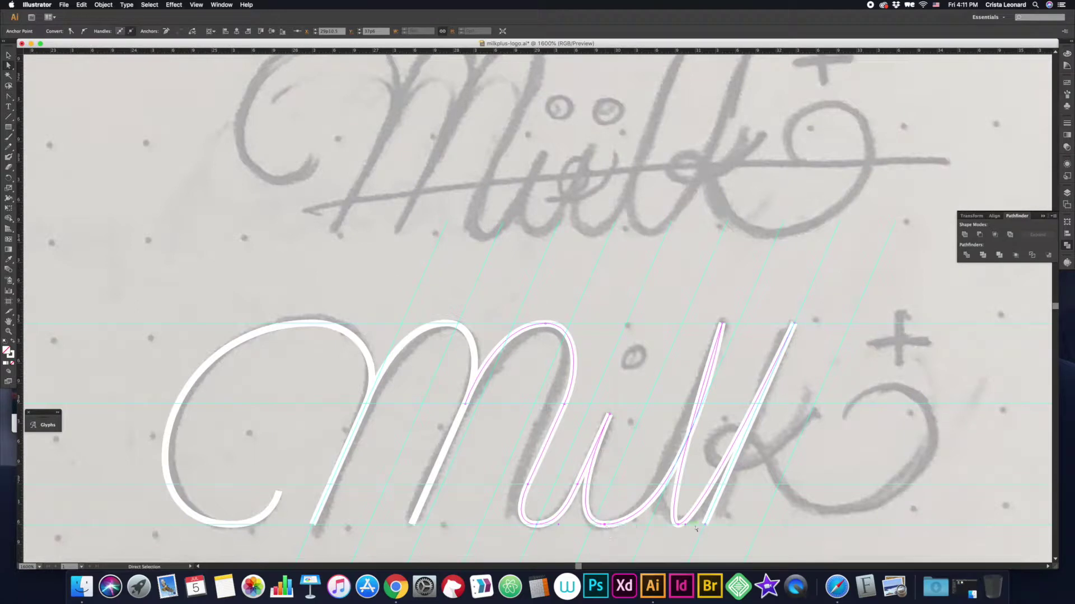
drag(696, 528, 728, 526)
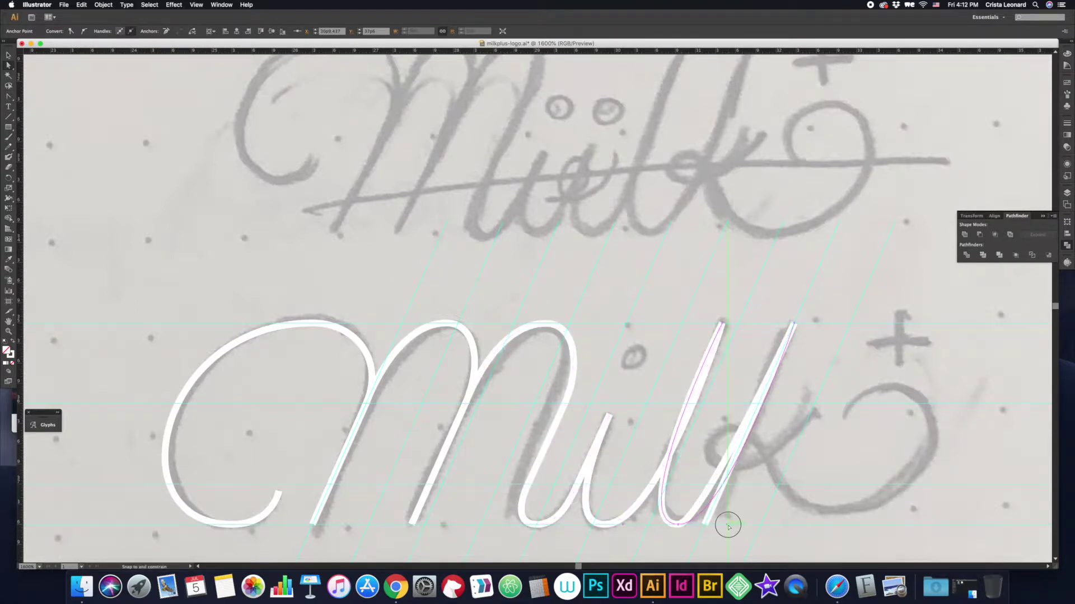
- Cut the path at the l–k join and remove a stray point from the m–i stroke
key(c)
key(v)
click(680, 429)
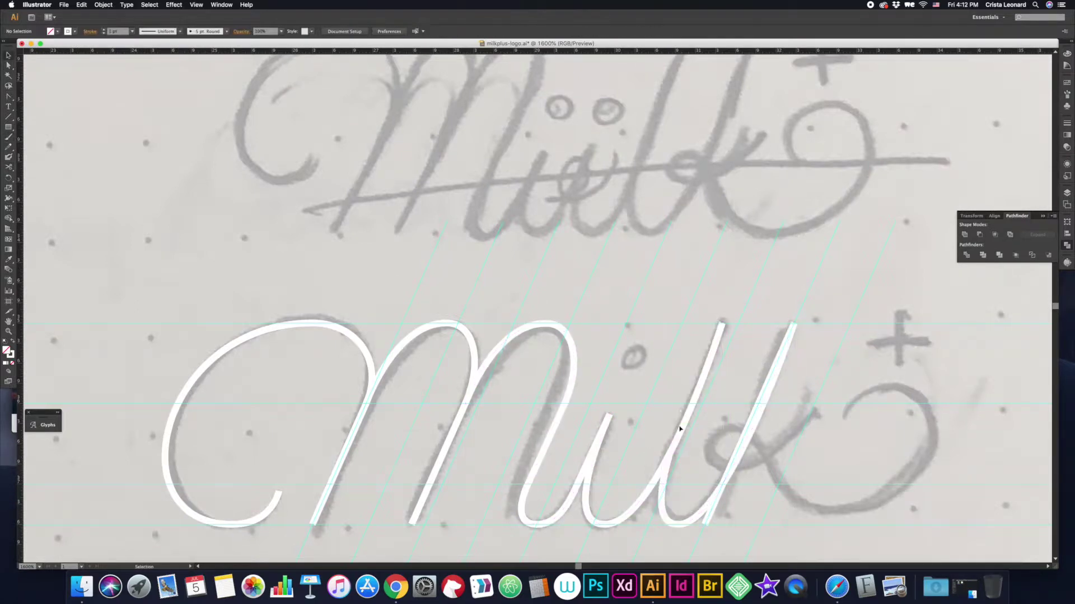
click(698, 518)
key(b)
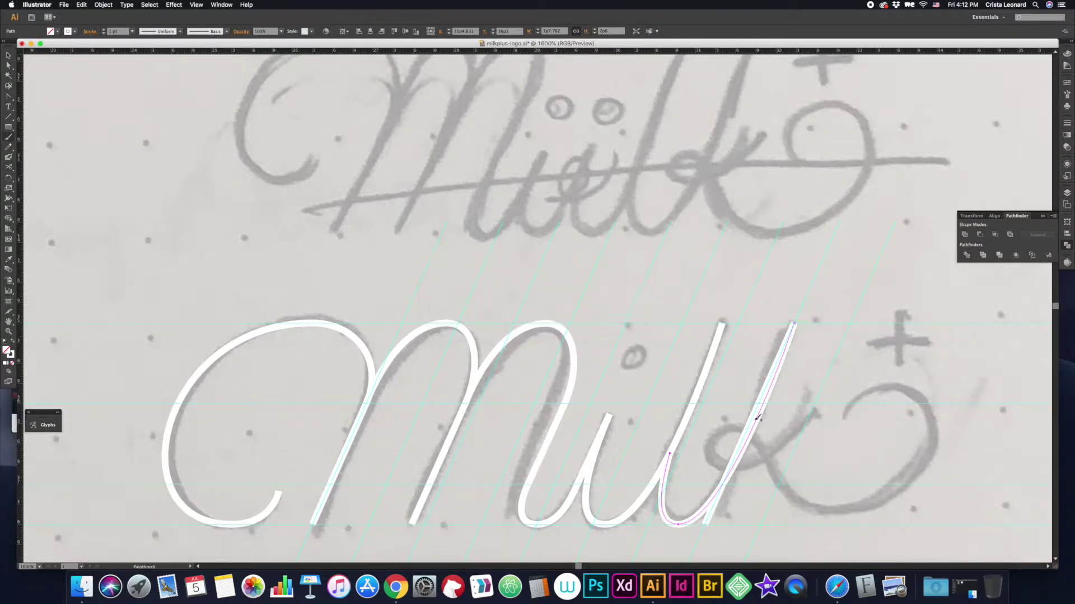
click(722, 483)
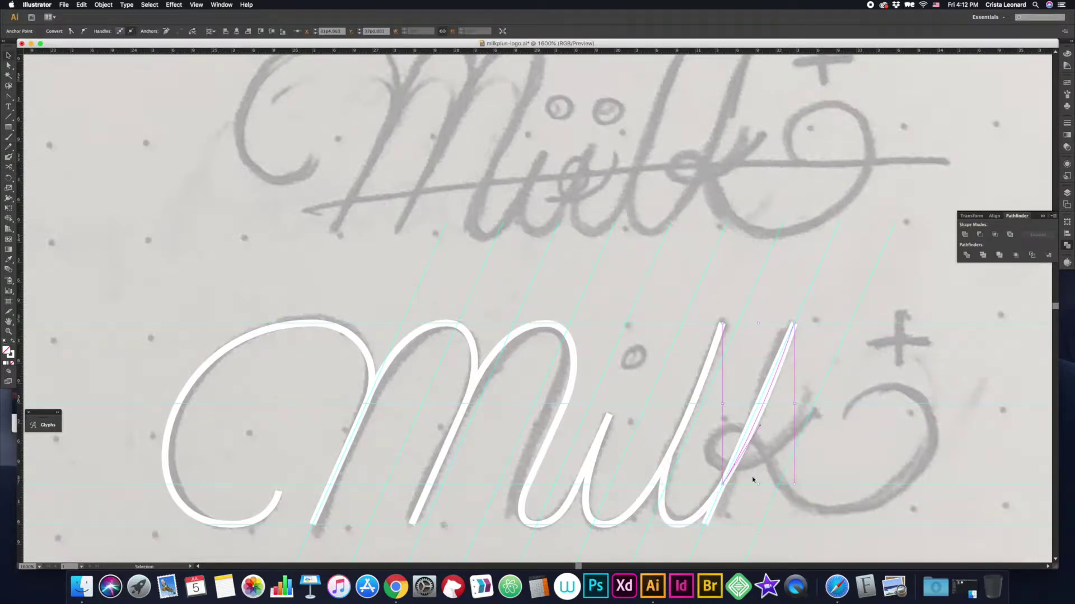
key(v)
click(662, 490)
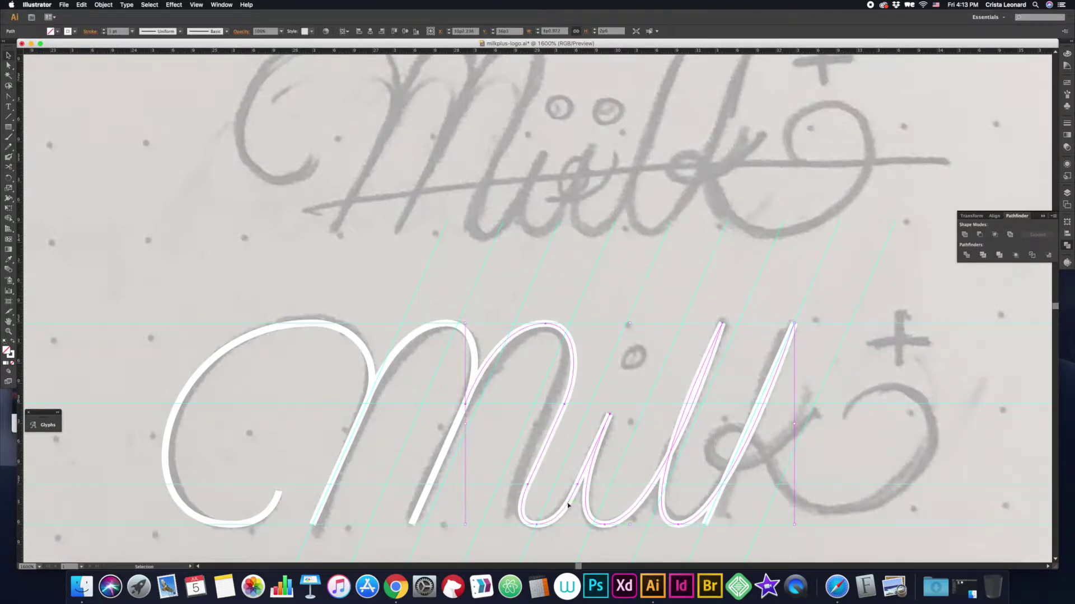
click(569, 507)
- Remove the leftover piece in the i and lengthen the l's top curve to match the sketch
key(a)
click(610, 415)
click(606, 431)
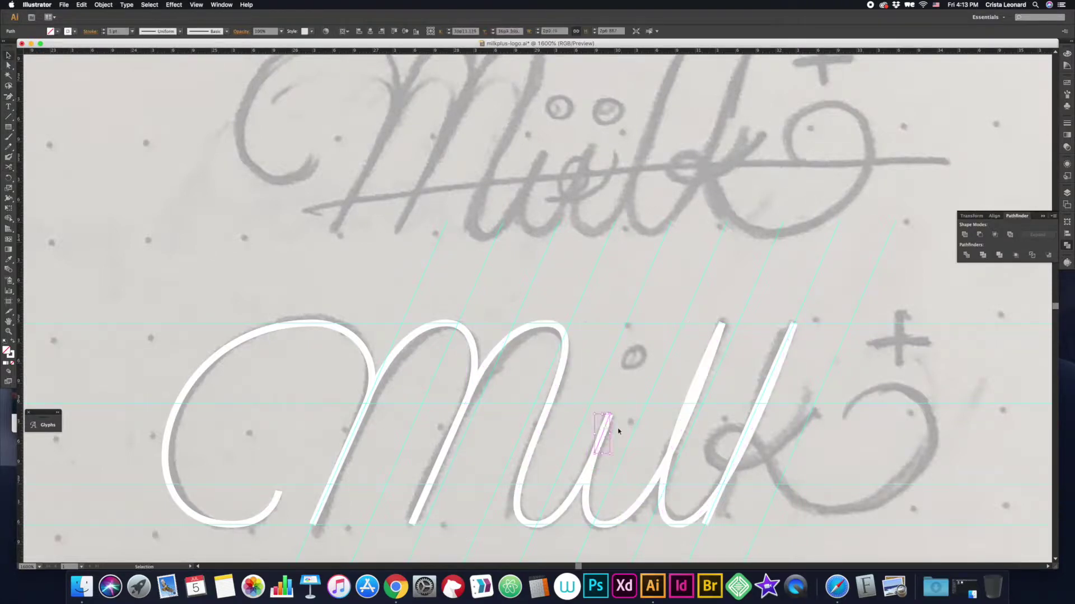
key(a)
drag(795, 323, 618, 526)
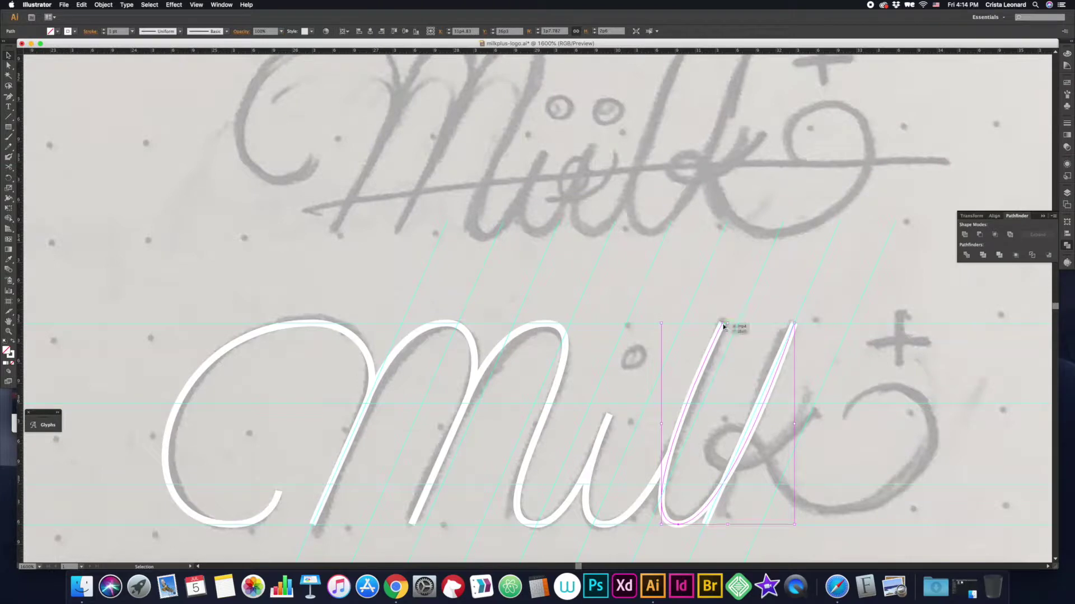
drag(715, 361, 727, 325)
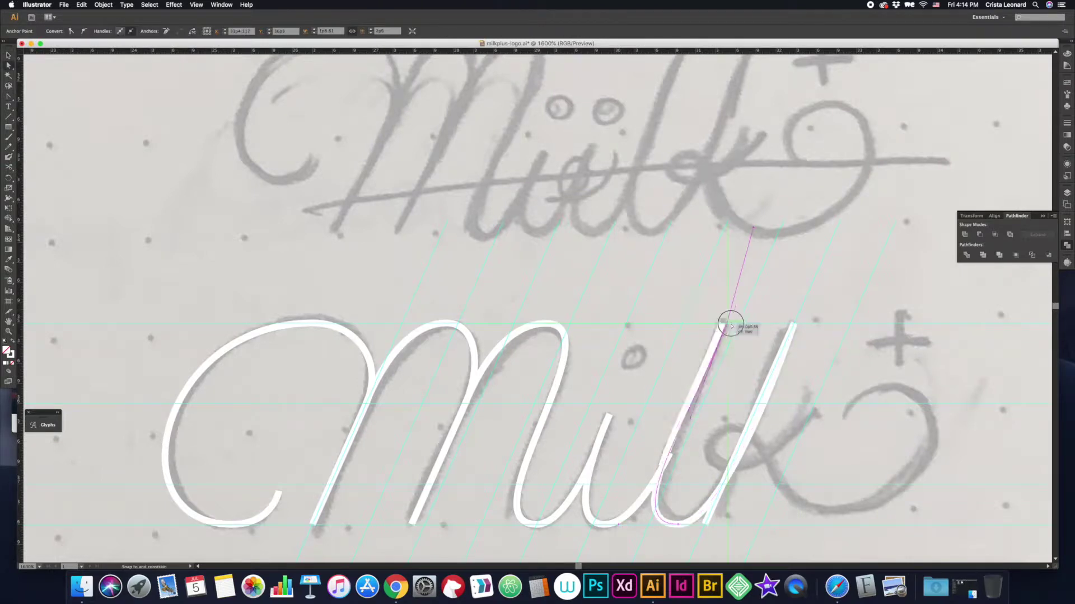
click(644, 495)
scroll(666, 497, right, 3)
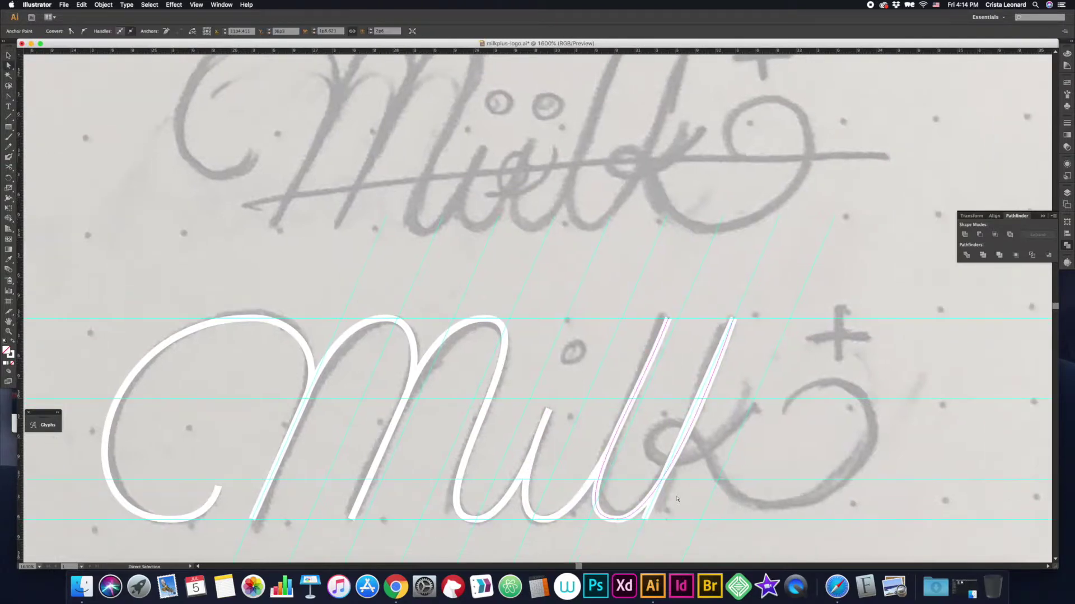
- Draw the round k loop stroke, smooth its bottom point, and zoom out
key(v)
click(672, 519)
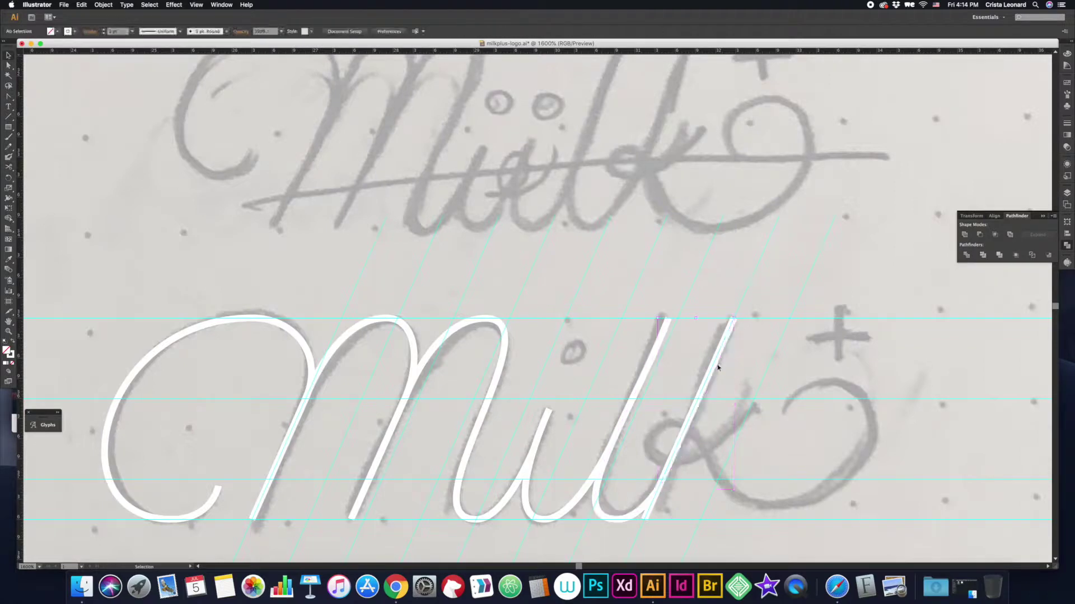
click(753, 399)
drag(674, 464, 640, 464)
drag(833, 381, 784, 381)
click(783, 411)
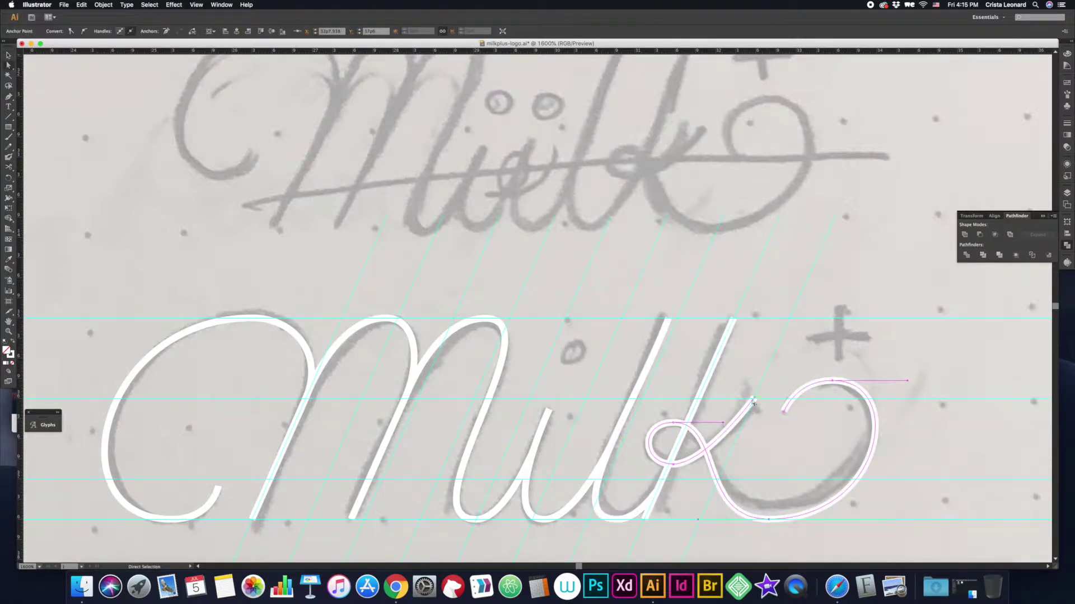
drag(768, 519, 775, 519)
scroll(892, 497, left, 3)
key(super+shift+a)
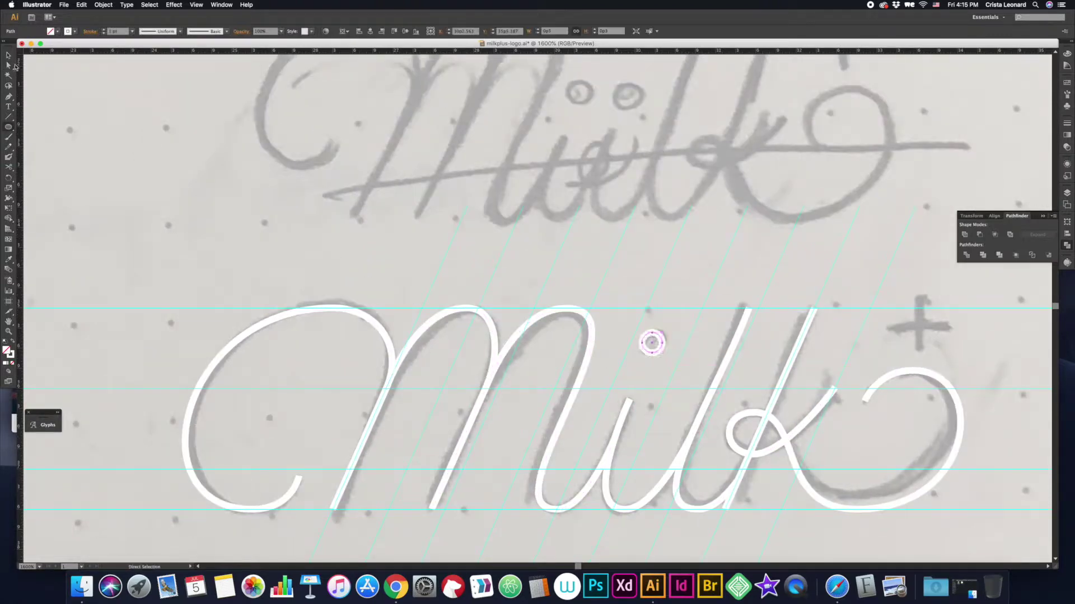
key(super+minus)
key(super+minus)
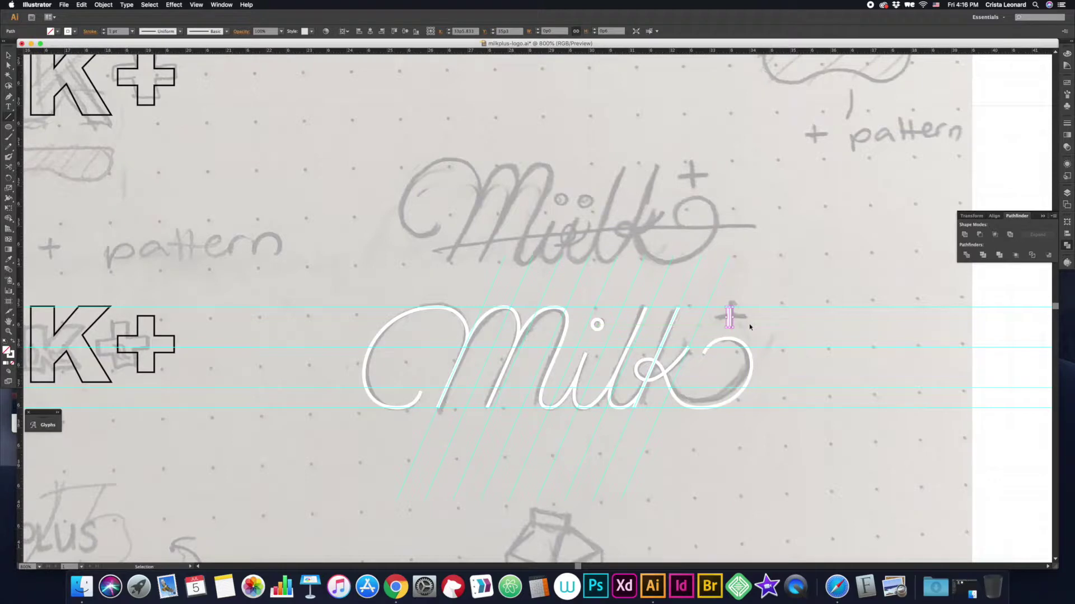
- Select the traced script Milk lettering and try a black fill, then undo it
key(v)
click(729, 318)
click(90, 31)
key(super+minus)
key(super+minus)
key(super+minus)
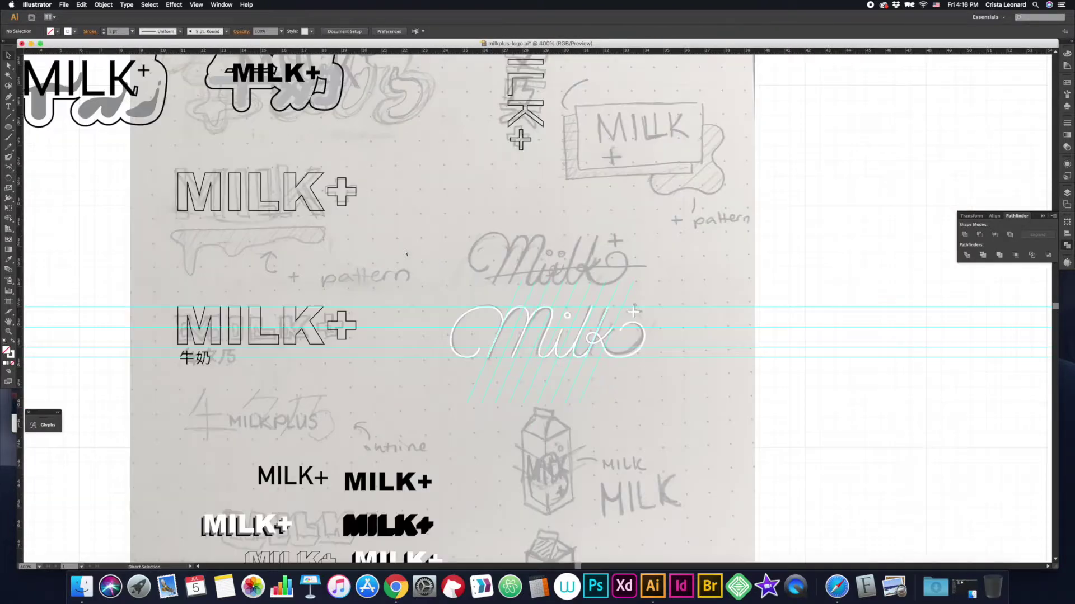
key(i)
click(66, 144)
key(super+z)
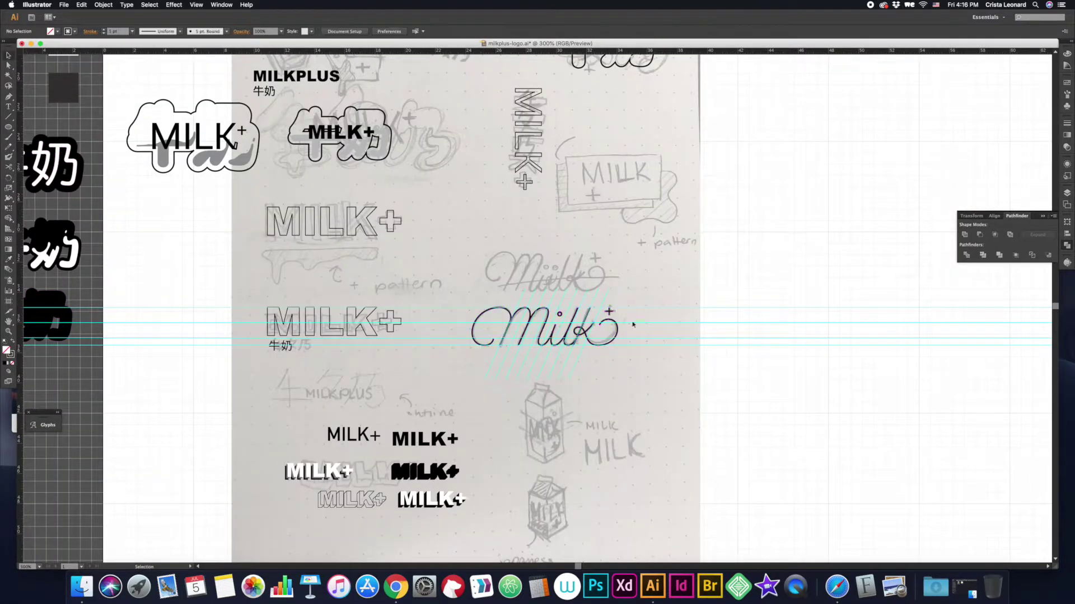
- Convert the Milk lettering's black strokes into filled shapes with Object > Path > Outline Stroke
key(v)
key(super+shift+a)
scroll(534, 309, up, 5)
click(608, 383)
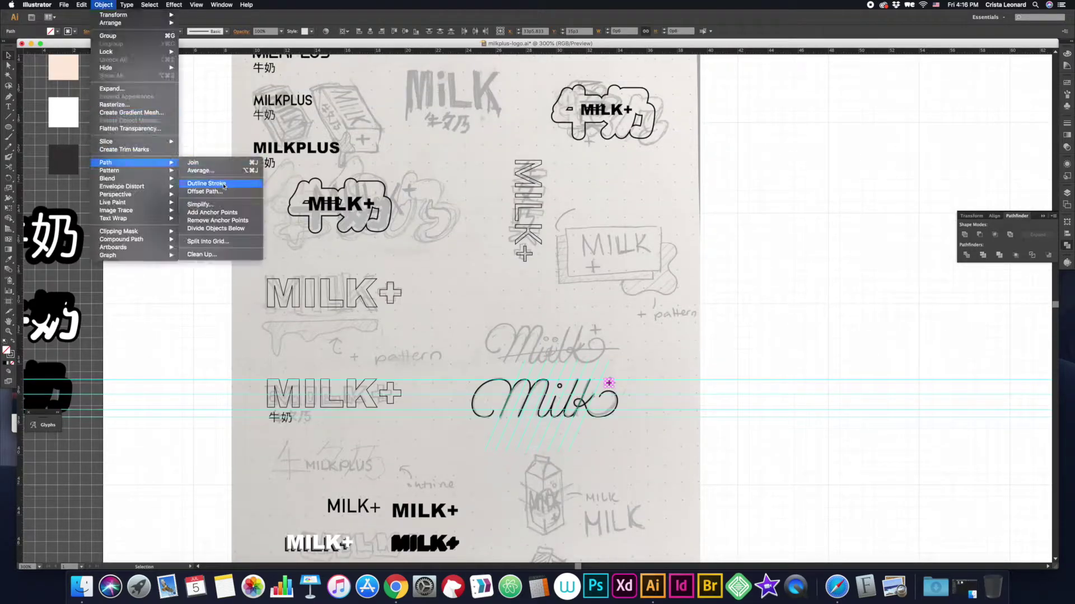
scroll(619, 126, up, 2)
click(619, 126)
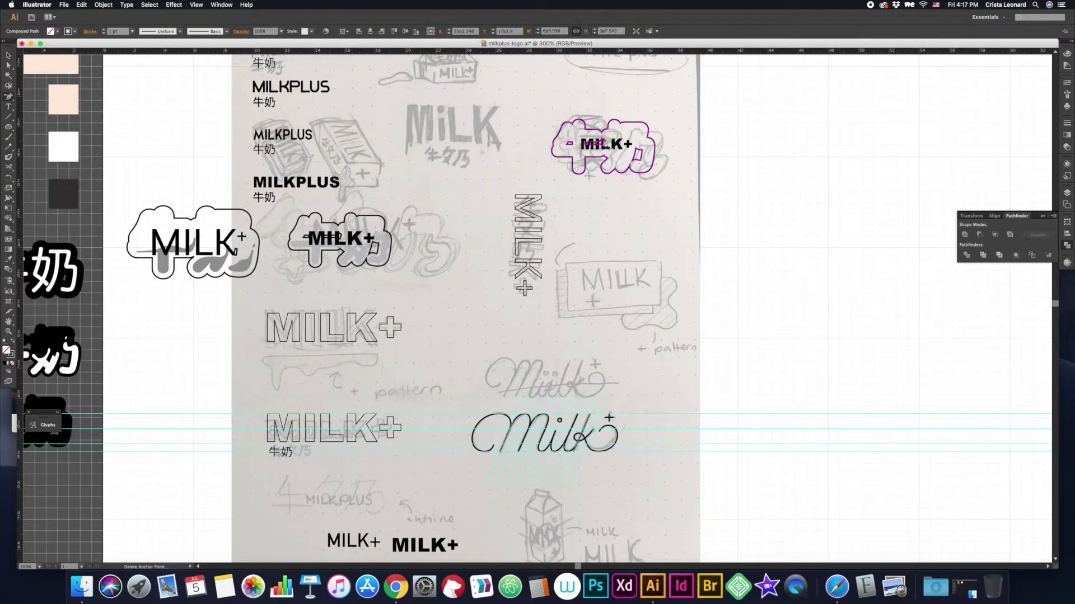
key(super+shift+a)
- Save the MILKPLUS logo file
key(a)
scroll(435, 177, up, 2)
key(super+s)
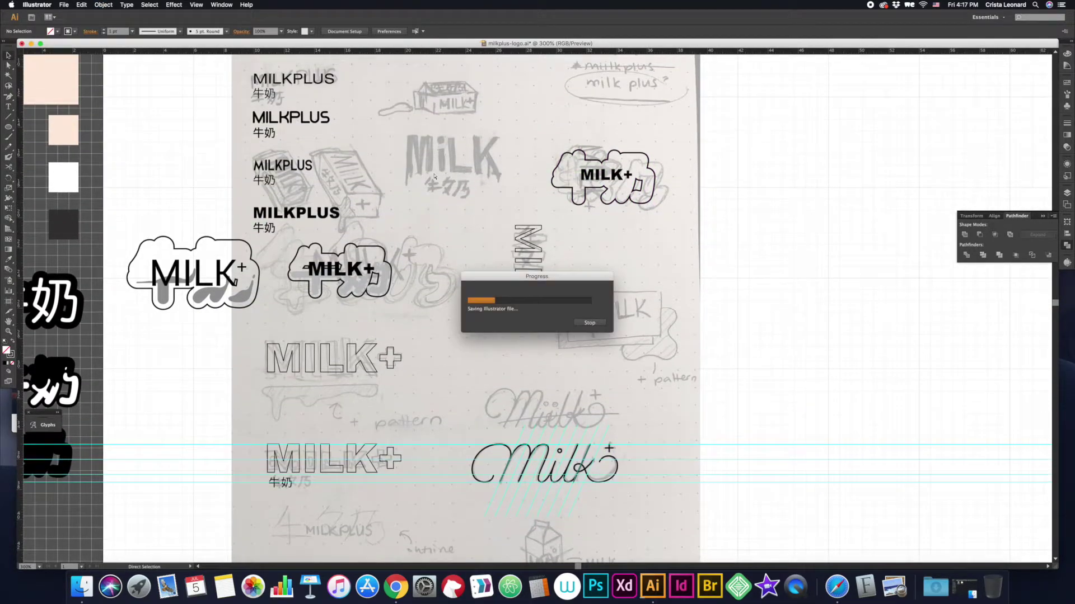
scroll(335, 364, down, 10)
- Drag a duplicate of a MILK+ variant near the bottom below itself
key(v)
scroll(332, 429, down, 2)
click(331, 428)
drag(331, 428, 331, 458)
click(1066, 83)
- Open the Basic Graphics_Textures swatch library and dock it with the Swatches panel
click(963, 124)
click(828, 260)
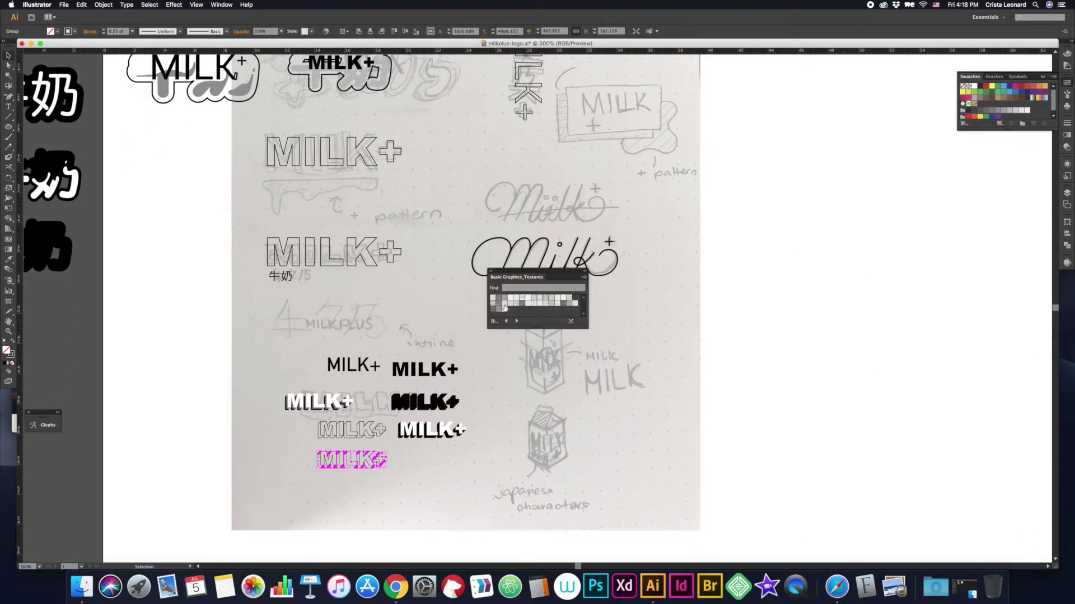
key(super+equal)
key(super+equal)
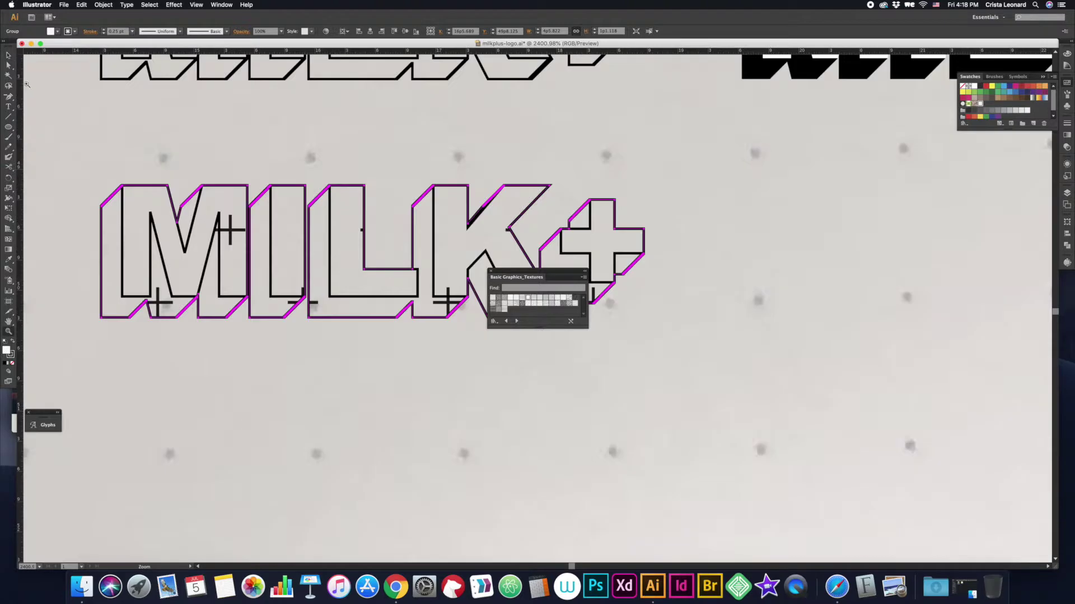
drag(526, 277, 1005, 140)
key(super+shift+a)
key(super+minus)
key(super+minus)
- Paste a large MILK+ copy below the sketch page and reposition it
key(super+v)
key(a)
scroll(554, 425, right, 2)
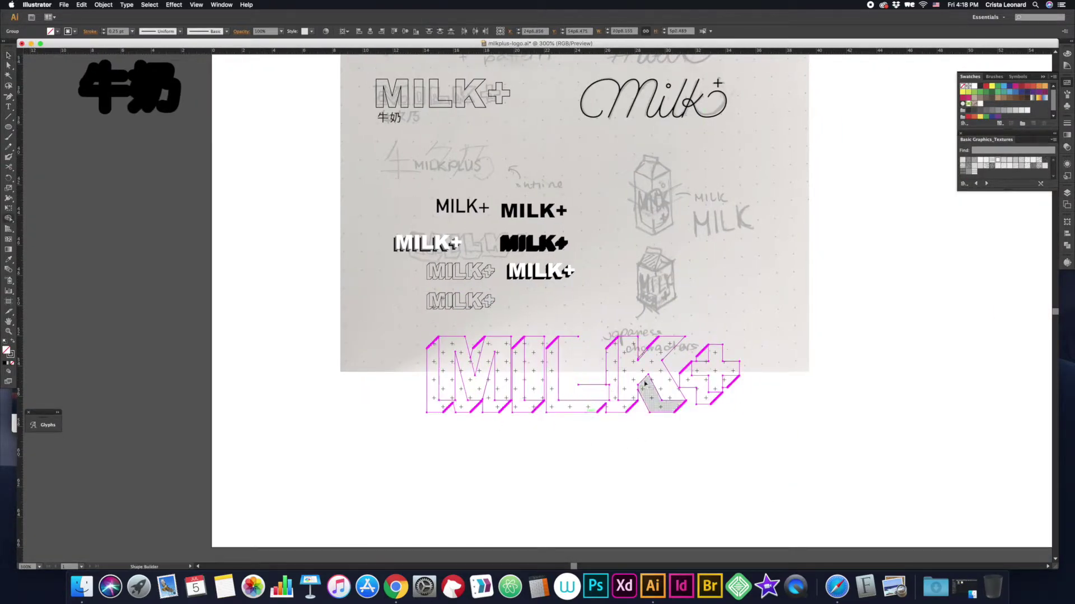
key(v)
click(569, 448)
scroll(568, 448, up, 1)
drag(569, 447, 773, 425)
scroll(728, 392, down, 5)
key(shift+m)
scroll(672, 467, up, 2)
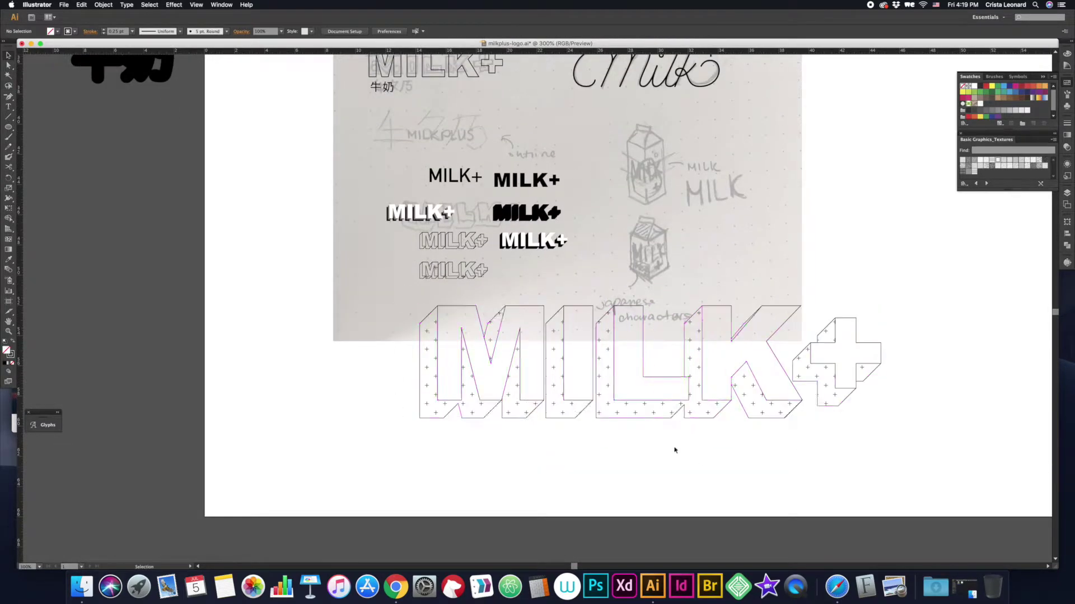
scroll(671, 468, right, 2)
- Fill the MILK+ group with the plus-sign pattern swatch and Alt-drag a copy below the page
double_click(559, 387)
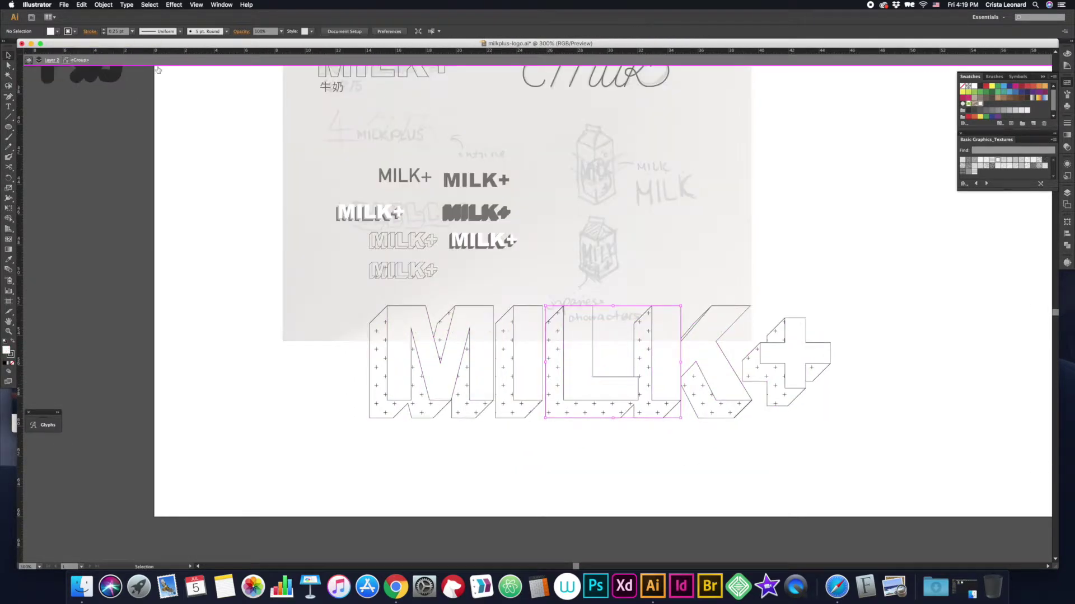
click(28, 61)
click(57, 32)
double_click(29, 63)
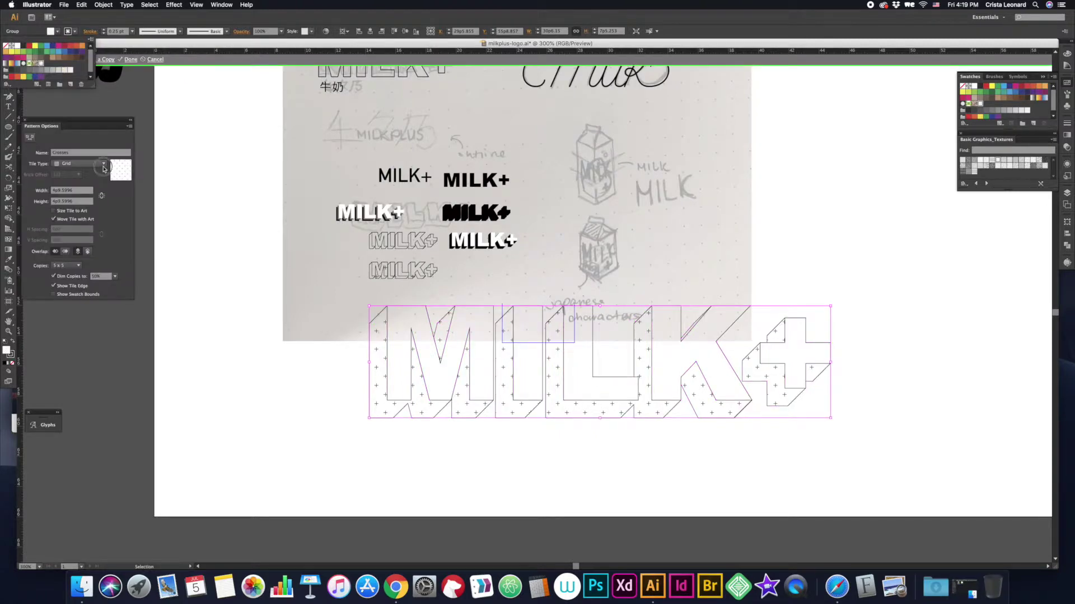
click(131, 59)
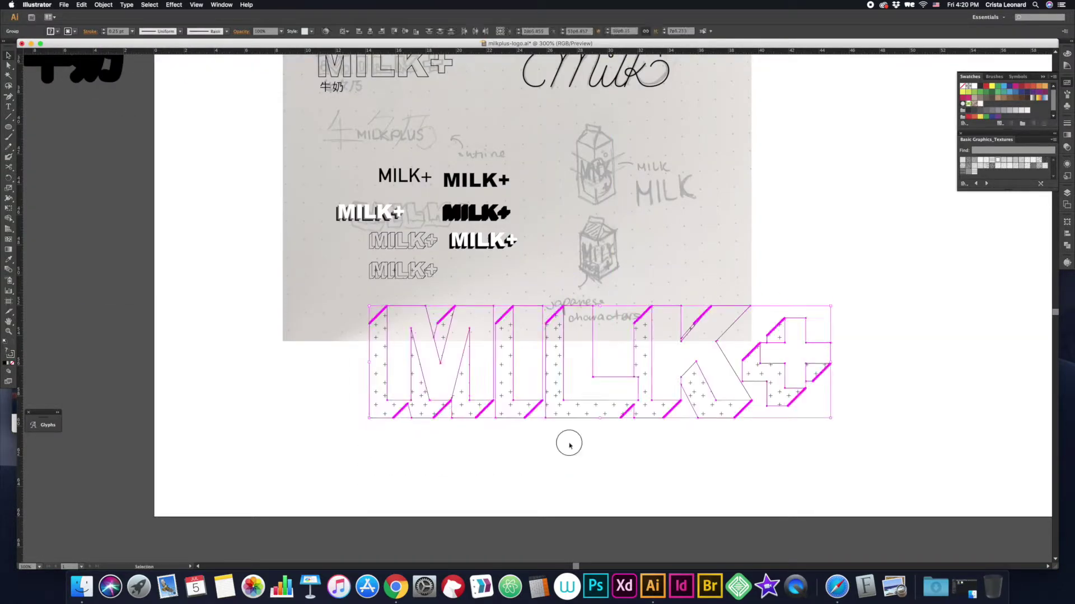
drag(648, 384, 505, 430)
key(super+minus)
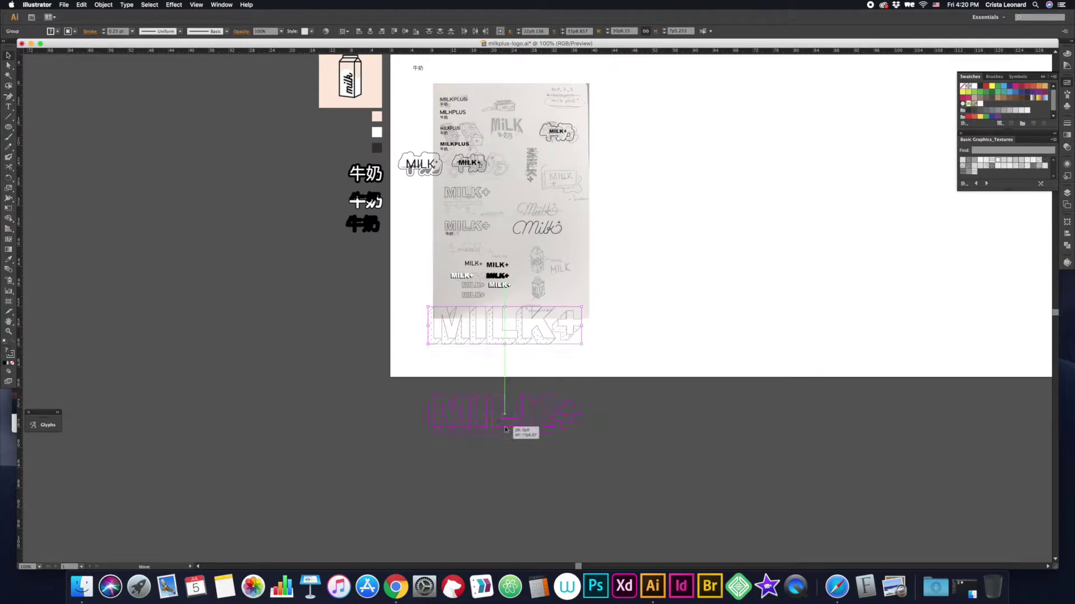
- Expand the patterned MILK+ lettering with both Fill and Stroke checked
scroll(512, 357, up, 5)
click(103, 4)
click(112, 120)
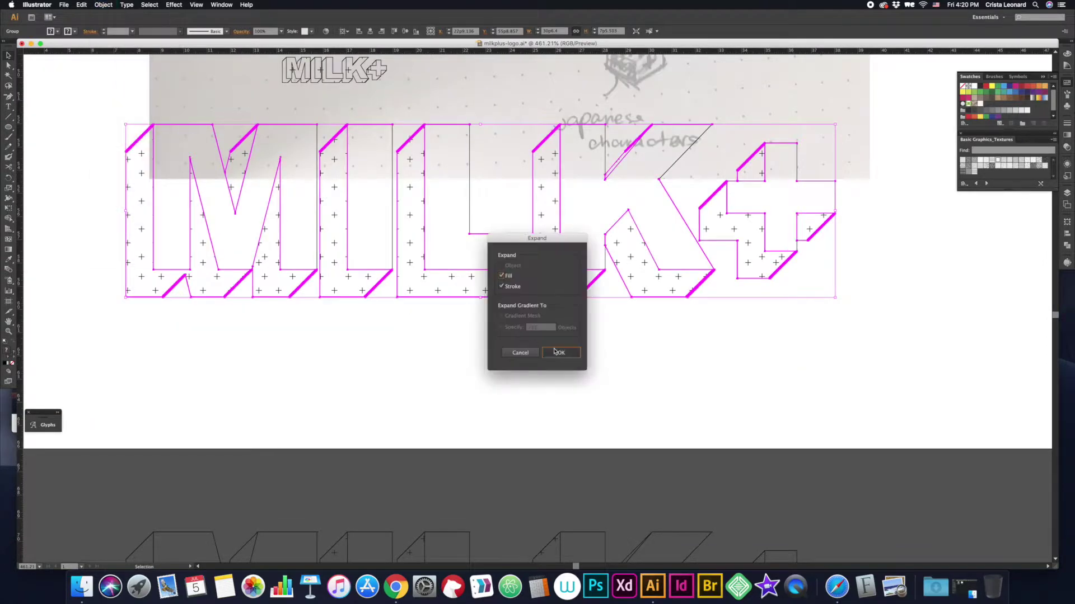
click(554, 351)
scroll(489, 186, right, 10)
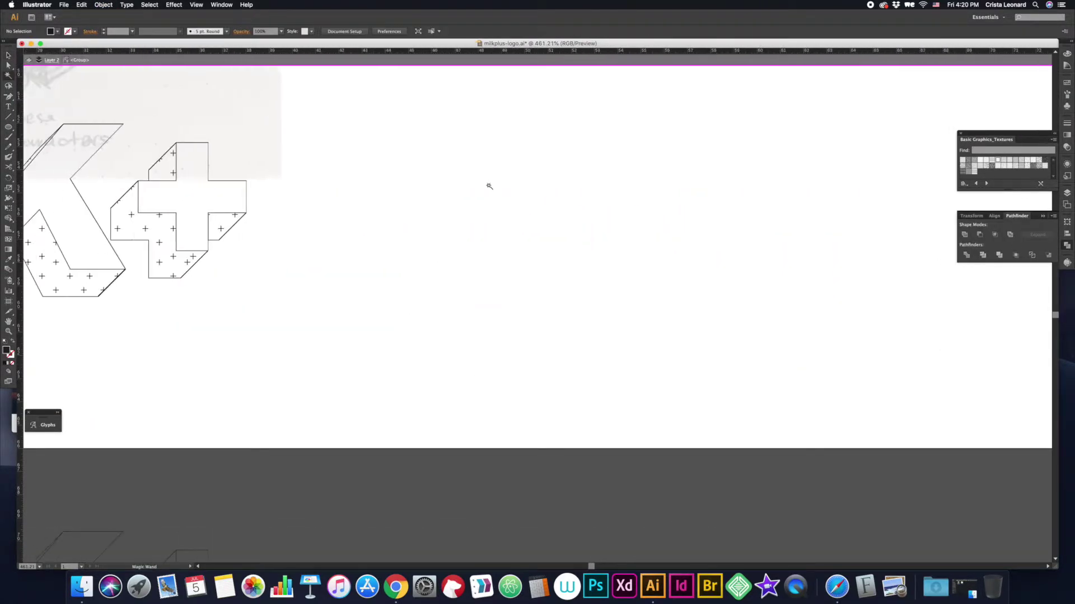
scroll(489, 186, left, 10)
- Shrink the expanded MILK+ to wordmark size and place it among the sketch variants
key(v)
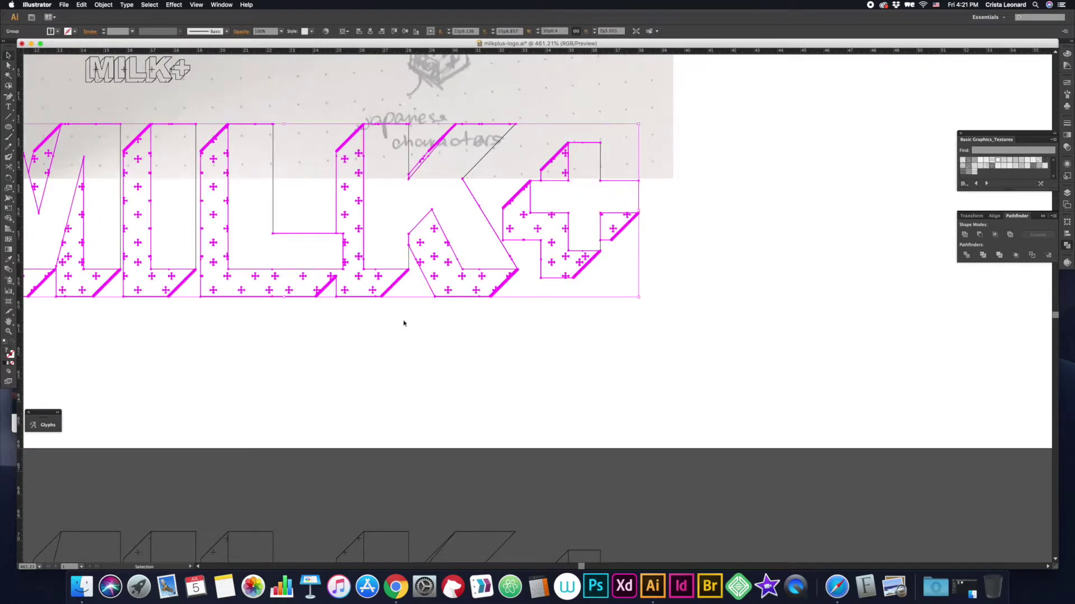
key(ctrl+minus)
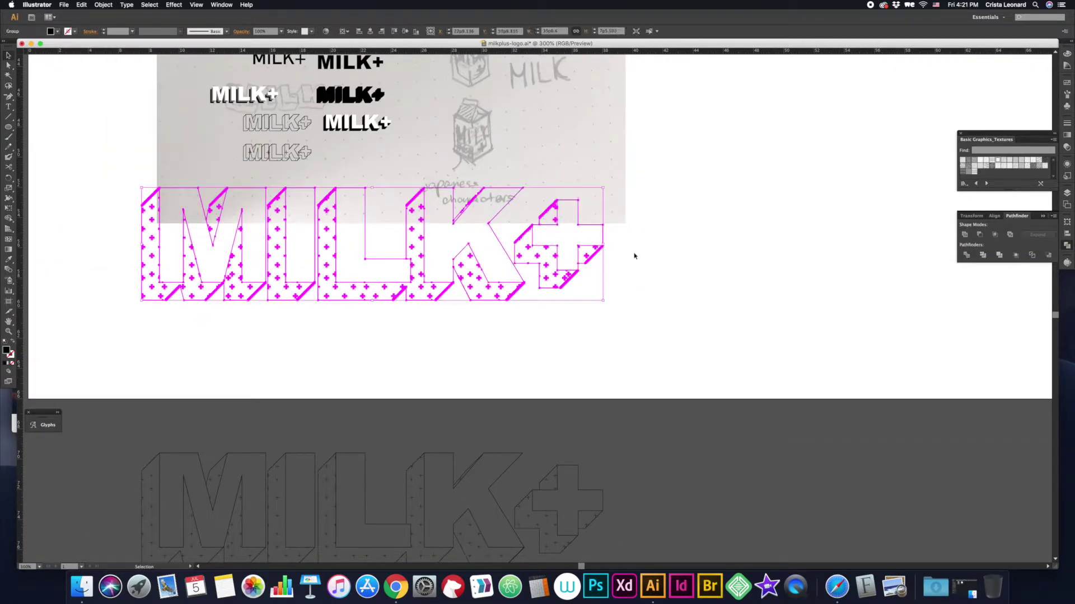
scroll(377, 413, up, 5)
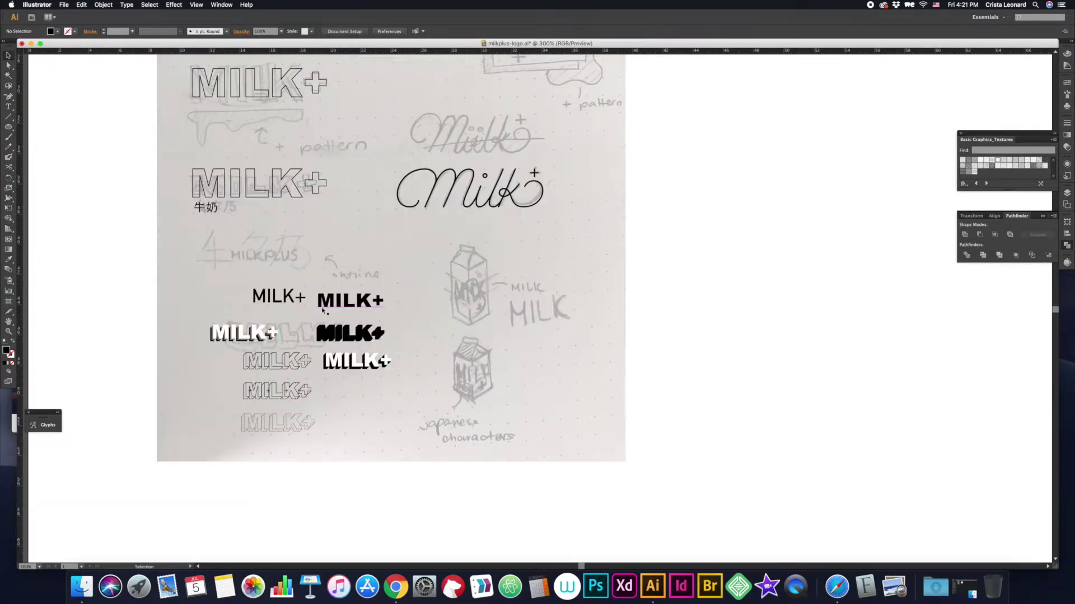
click(383, 426)
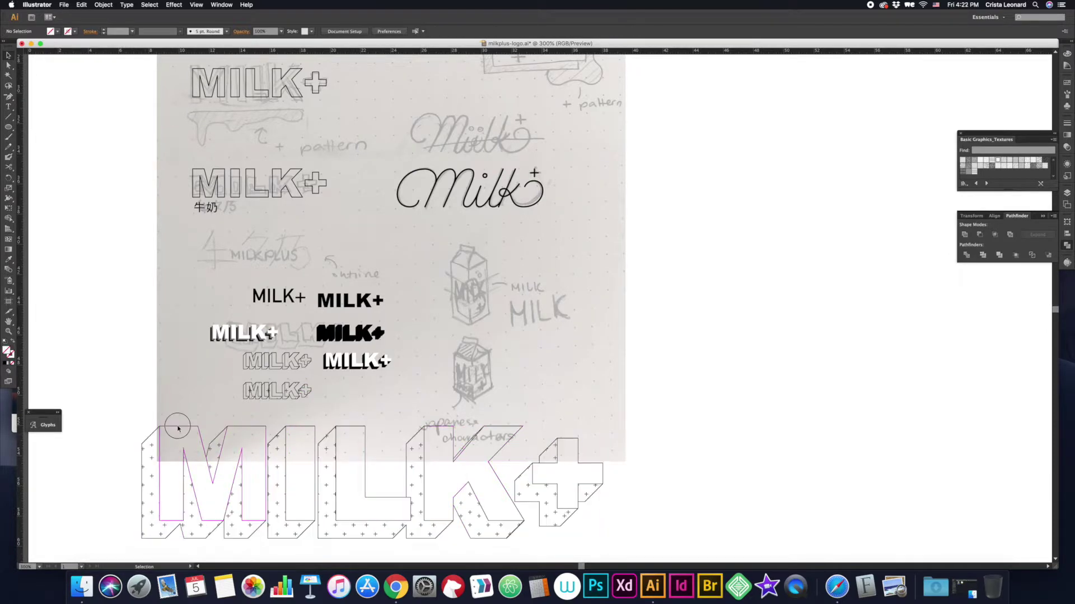
click(155, 438)
scroll(392, 459, down, 1)
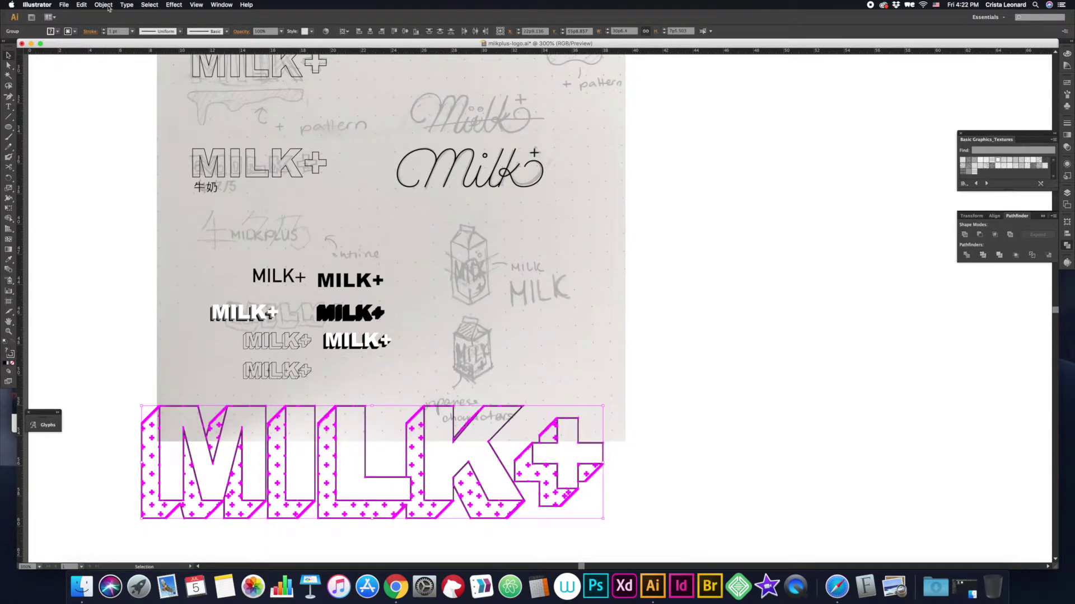
key(super+z)
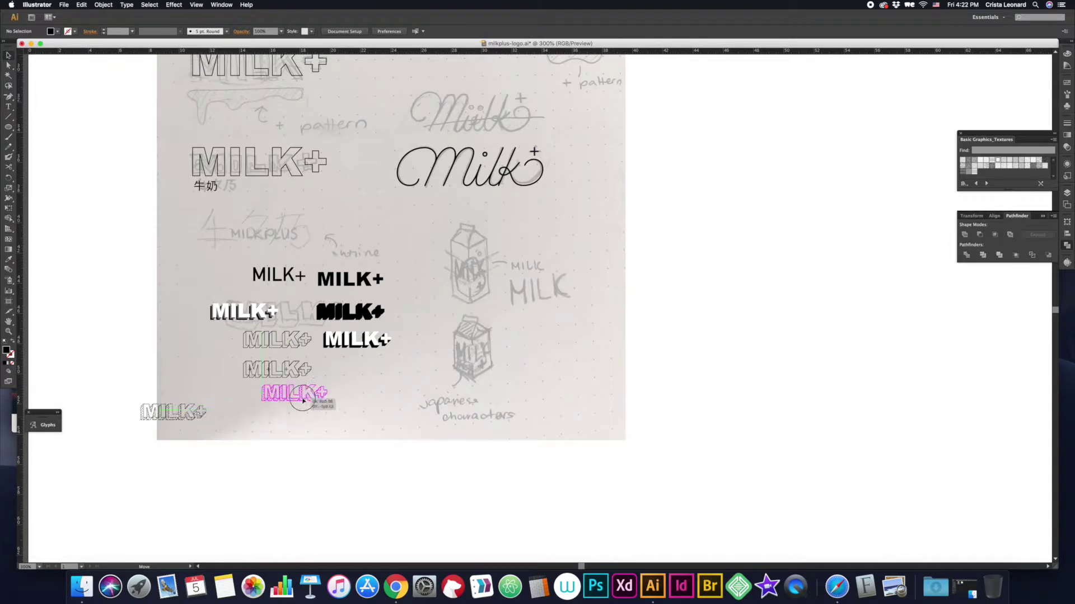
scroll(348, 392, up, 3)
scroll(349, 392, up, 2)
scroll(223, 332, up, 4)
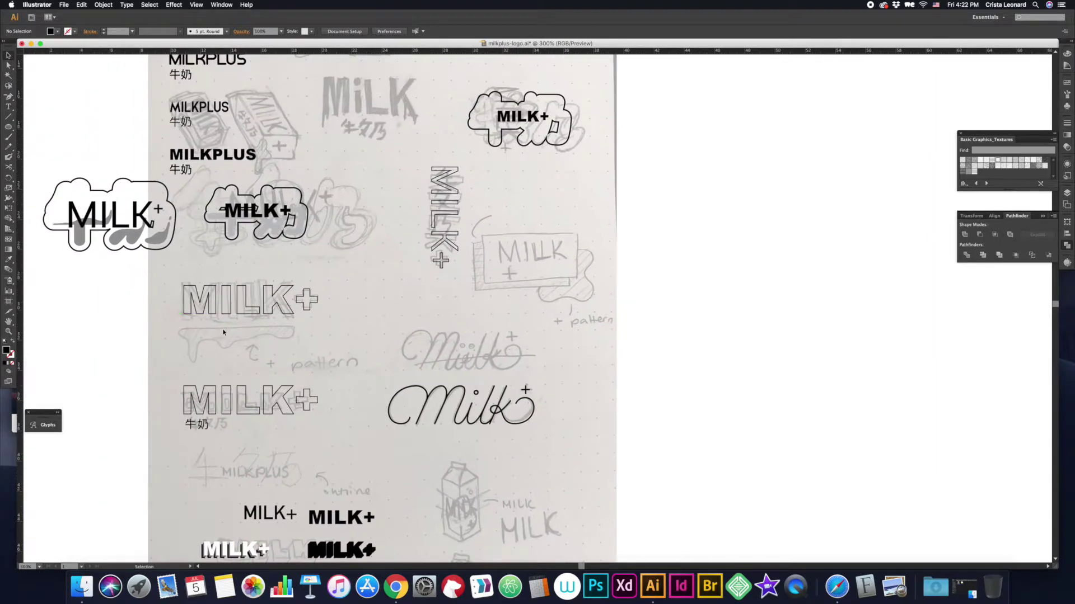
- Trace a Pencil drip path beneath the outlined MILK+ lettering
drag(183, 321, 293, 321)
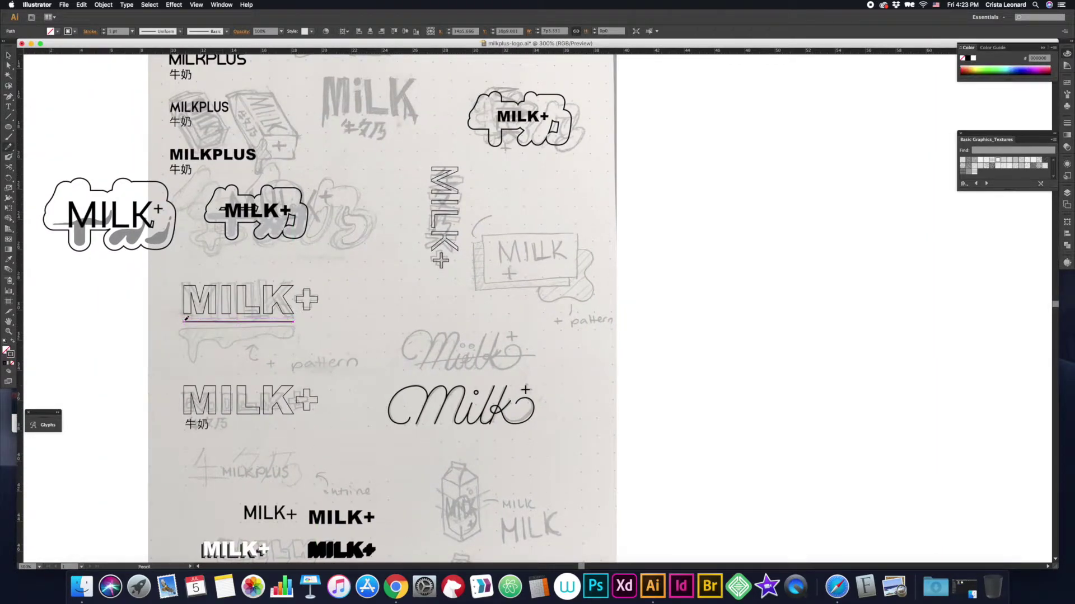
key(z)
drag(135, 255, 355, 370)
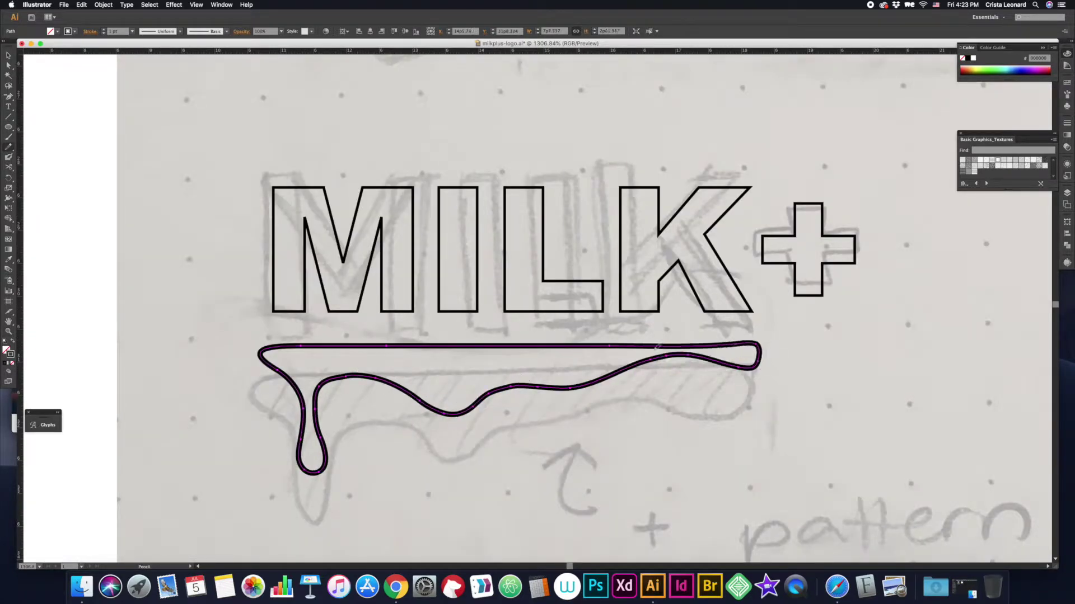
key(v)
key(super+shift+a)
key(super+minus)
key(super+minus)
key(super+minus)
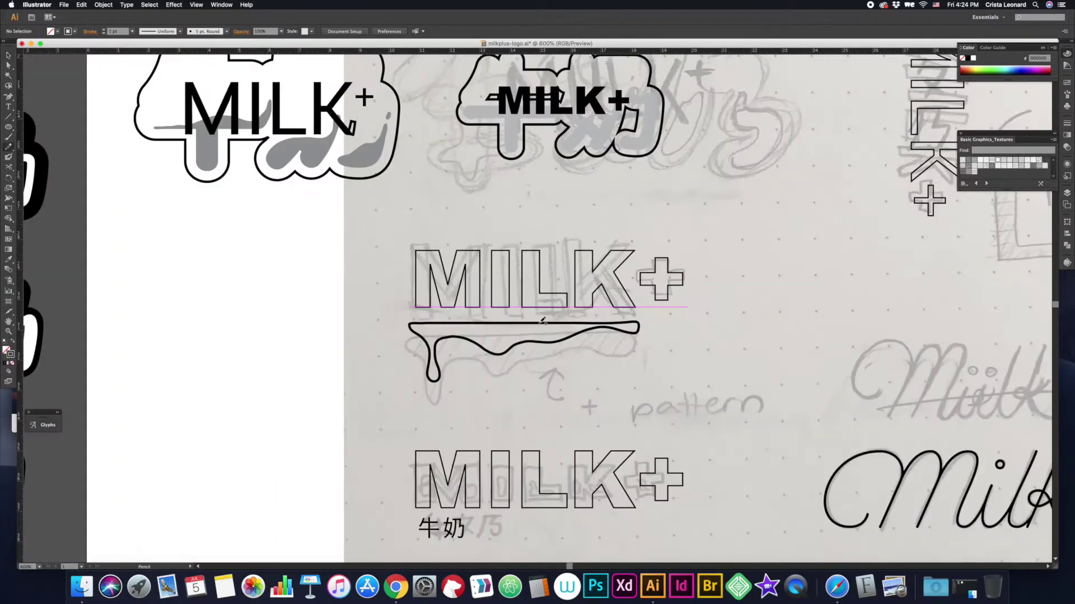
- Extend the drip's right end and give it a white fill with a black stroke
drag(634, 334, 599, 326)
key(v)
scroll(644, 352, up, 1)
scroll(644, 353, right, 2)
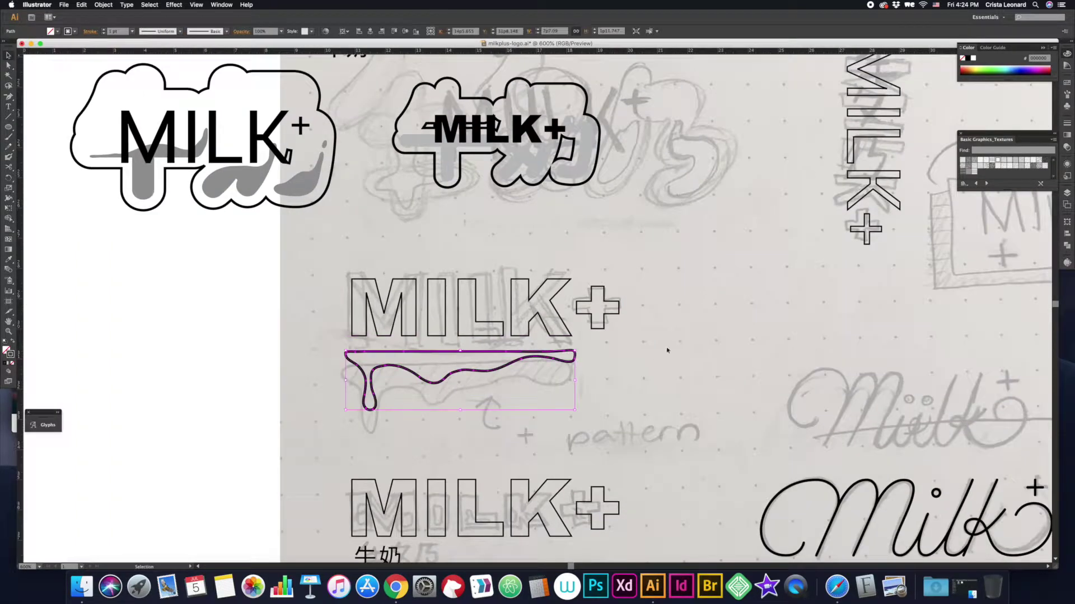
key(Delete)
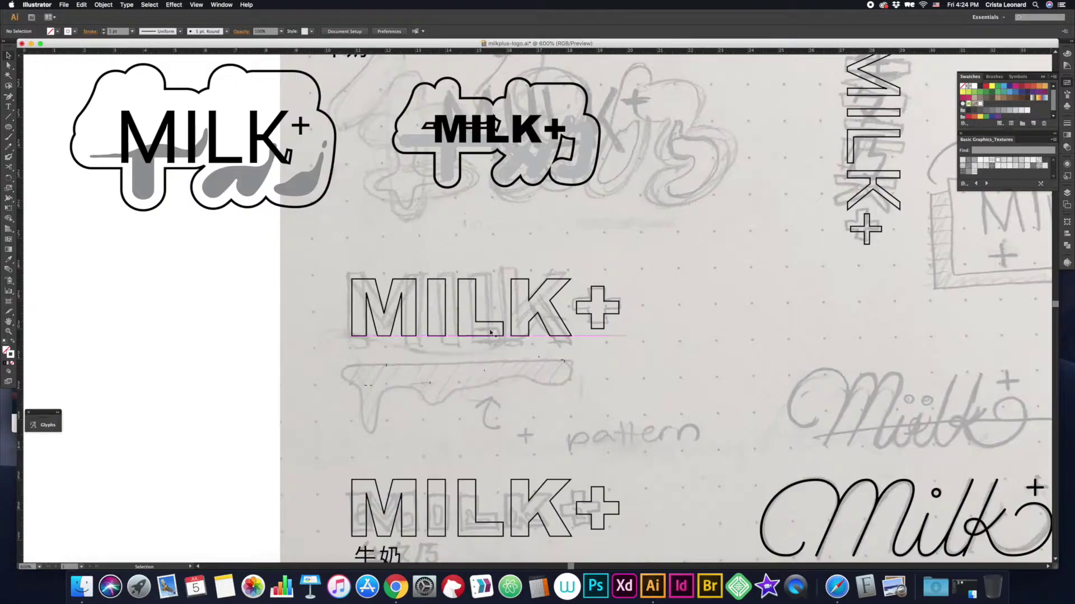
key(d)
key(v)
key(ctrl+minus)
key(ctrl+minus)
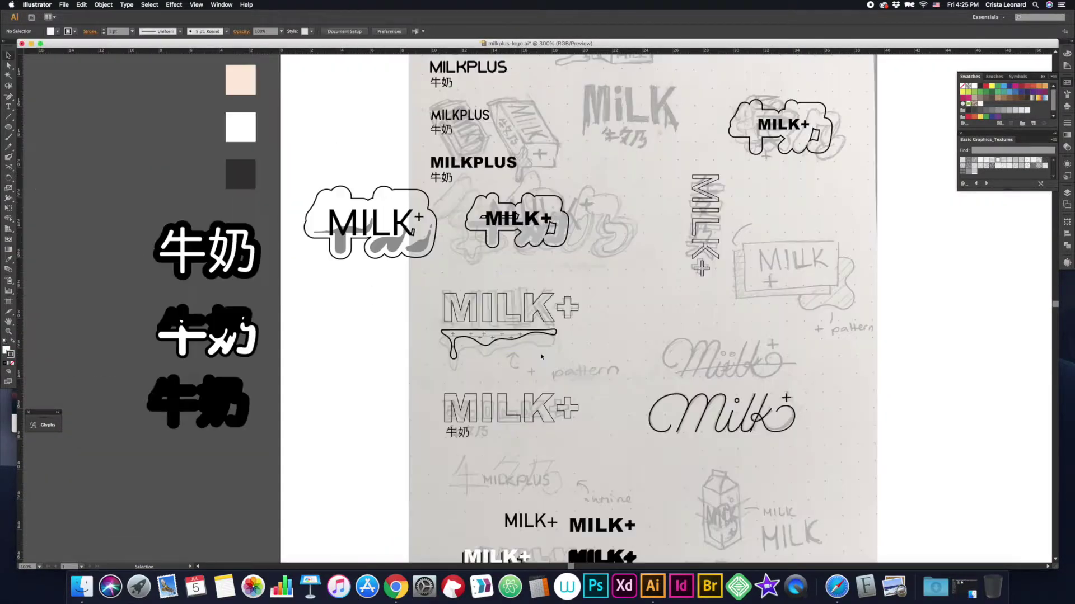
- Draw the carton's front rectangle and a diagonal depth edge over the sketch
click(558, 352)
scroll(558, 351, right, 2)
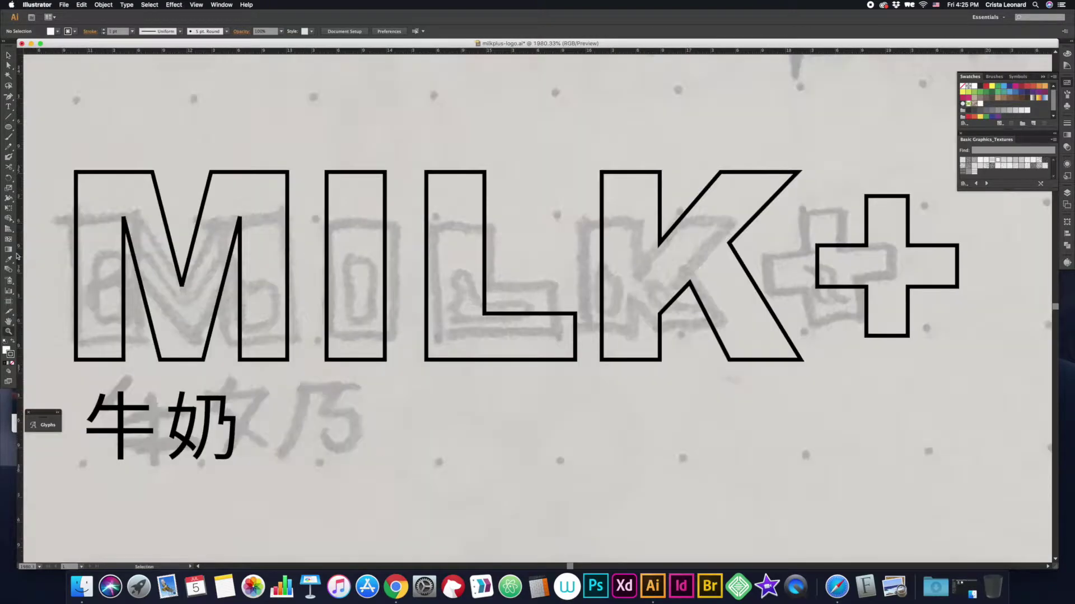
click(168, 229)
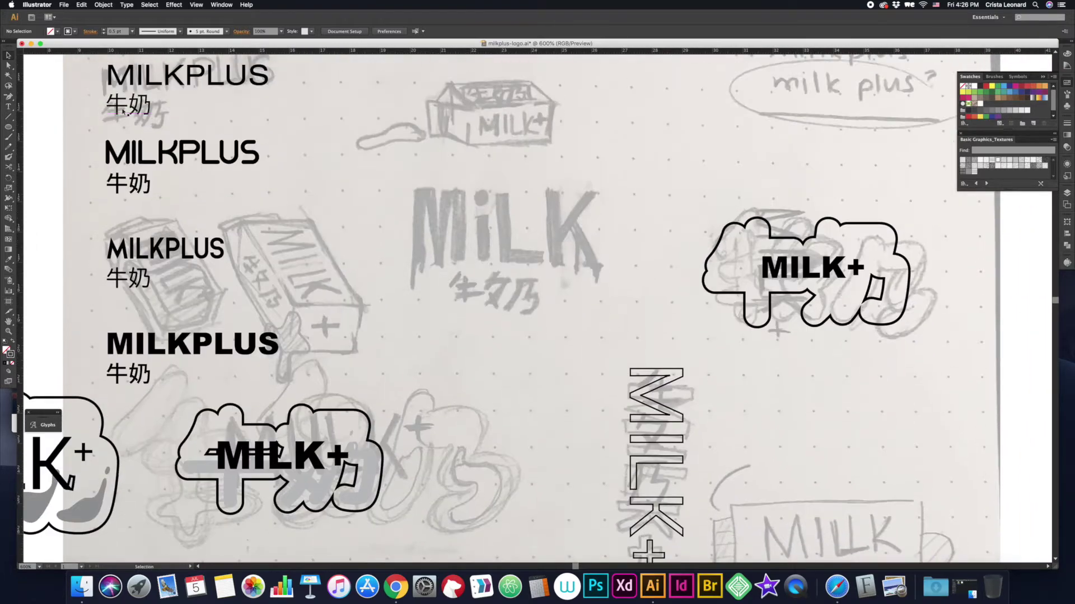
key(v)
drag(577, 161, 548, 115)
drag(543, 86, 569, 112)
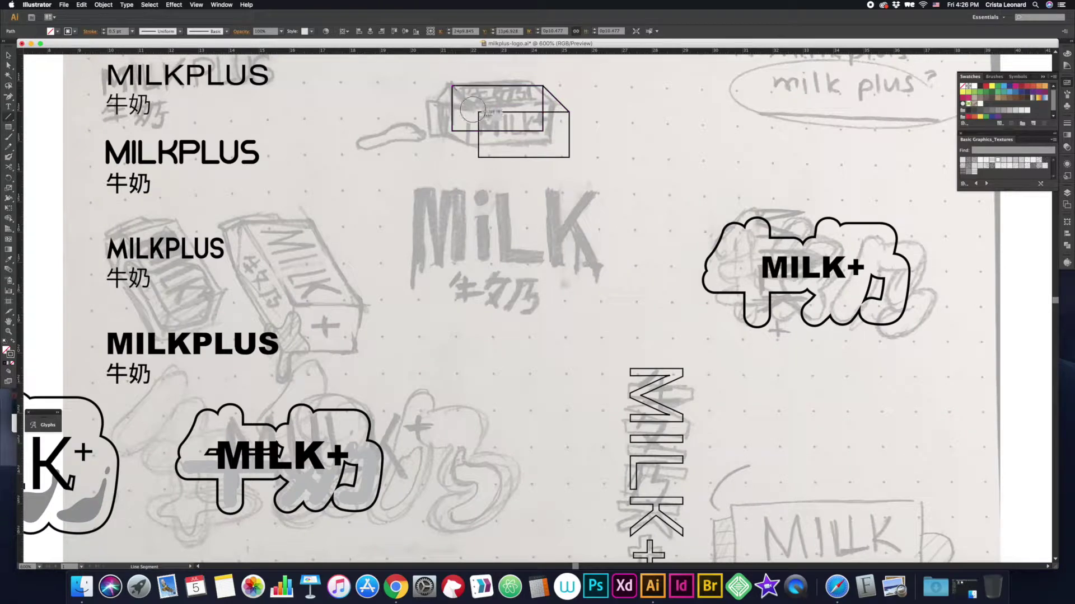
key(z)
drag(447, 81, 574, 162)
- Add the carton's side panel and narrow left flap, then Alt-drag a copy upward
key(m)
mouse_move(495, 254)
mouse_down()
mouse_move(353, 469)
mouse_move(351, 399)
mouse_move(351, 423)
mouse_up()
key(a)
drag(352, 205, 369, 127)
key(m)
drag(309, 420, 299, 421)
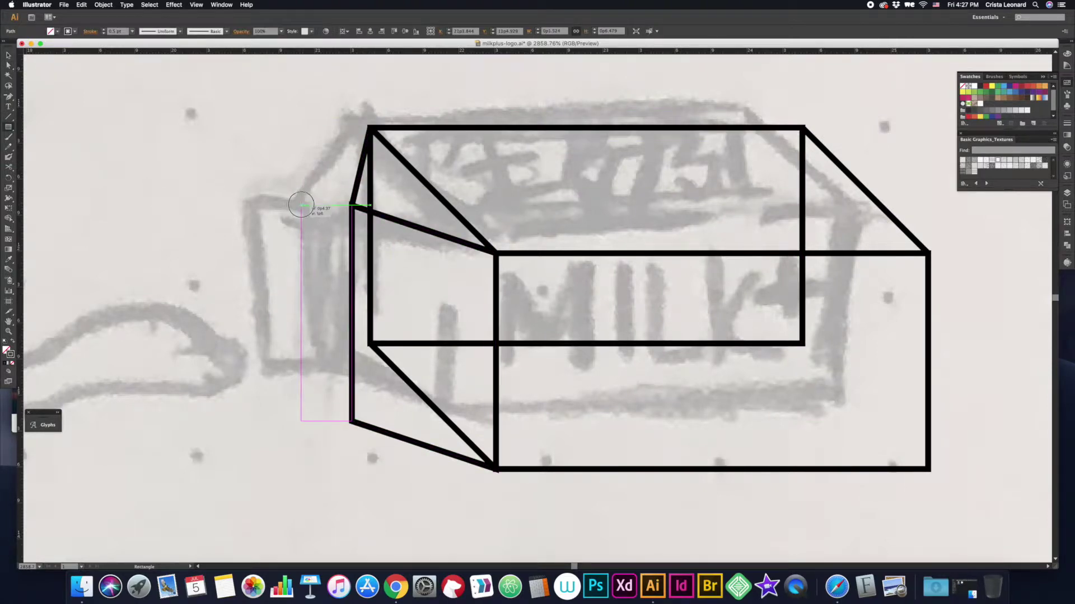
drag(295, 204, 303, 204)
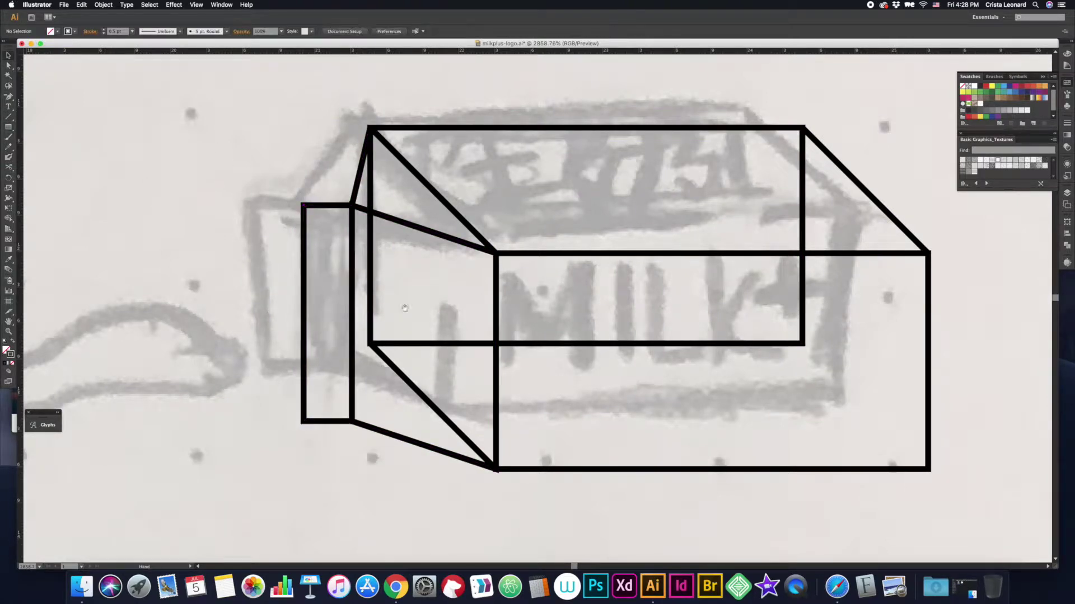
key(super+minus)
key(super+minus)
key(super+minus)
drag(523, 313, 522, 206)
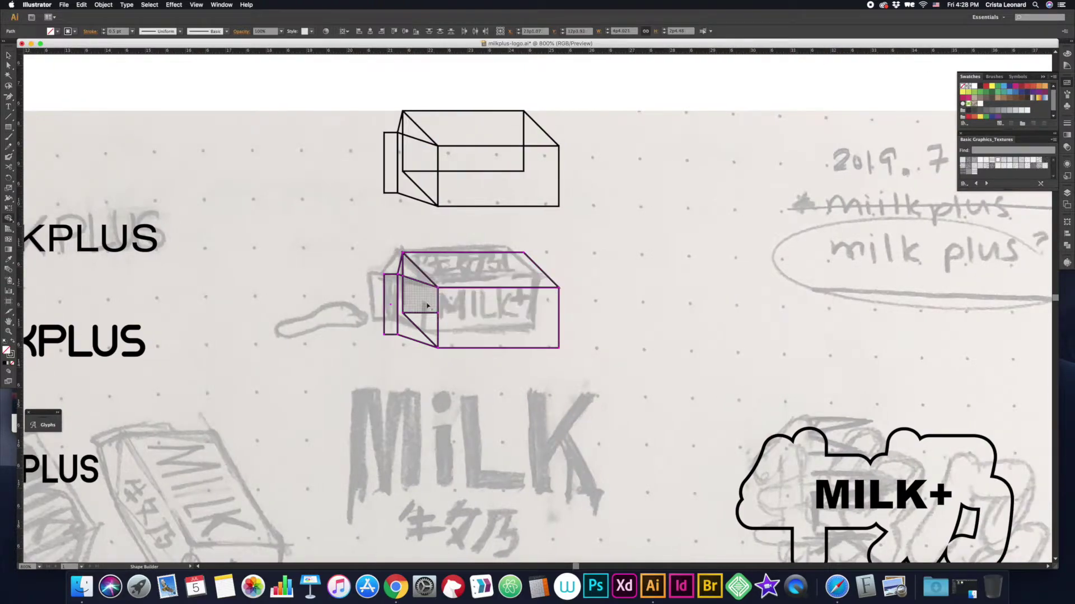
- Paste the MILK+ text onto the carton and duplicate the labelled carton to the right
click(364, 249)
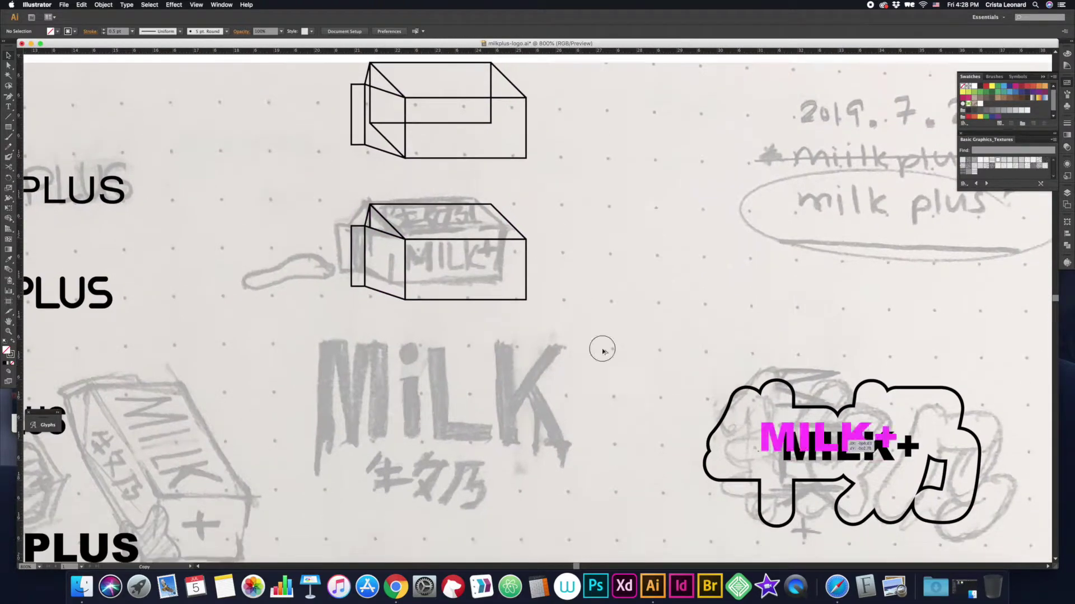
key(super+v)
key(super+minus)
scroll(409, 303, up, 1)
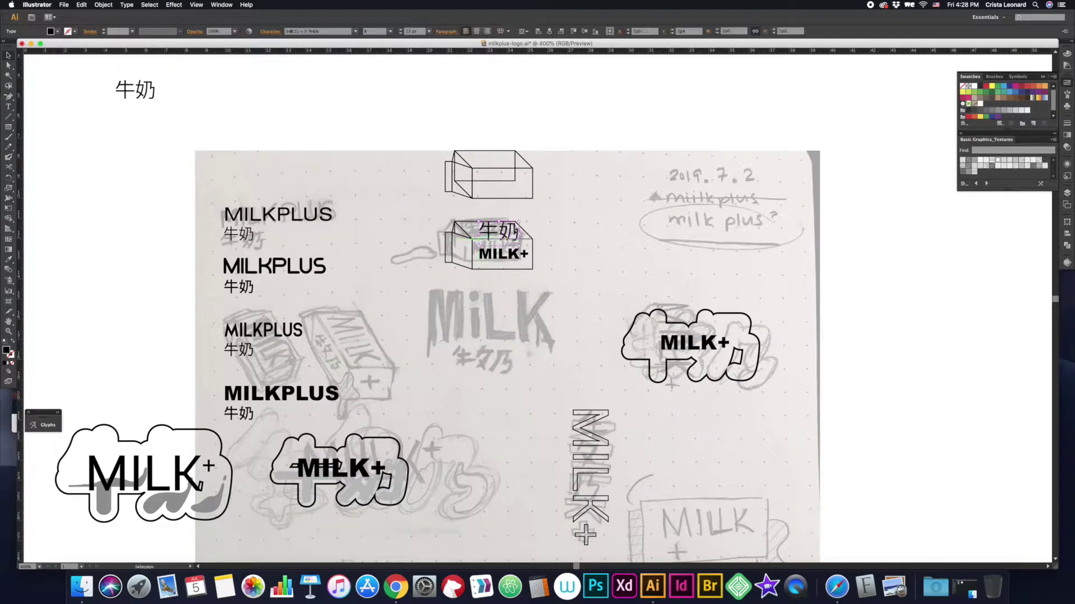
scroll(481, 241, up, 5)
drag(398, 360, 923, 360)
- Shear the 牛奶 text and move it onto the carton's roof
right_click(538, 239)
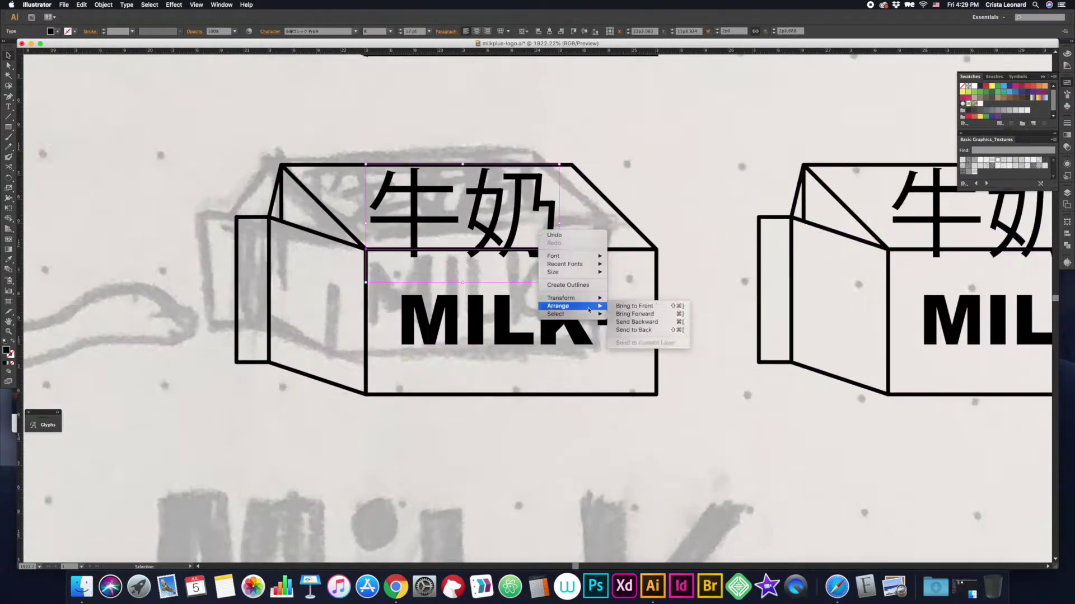
click(643, 343)
click(713, 278)
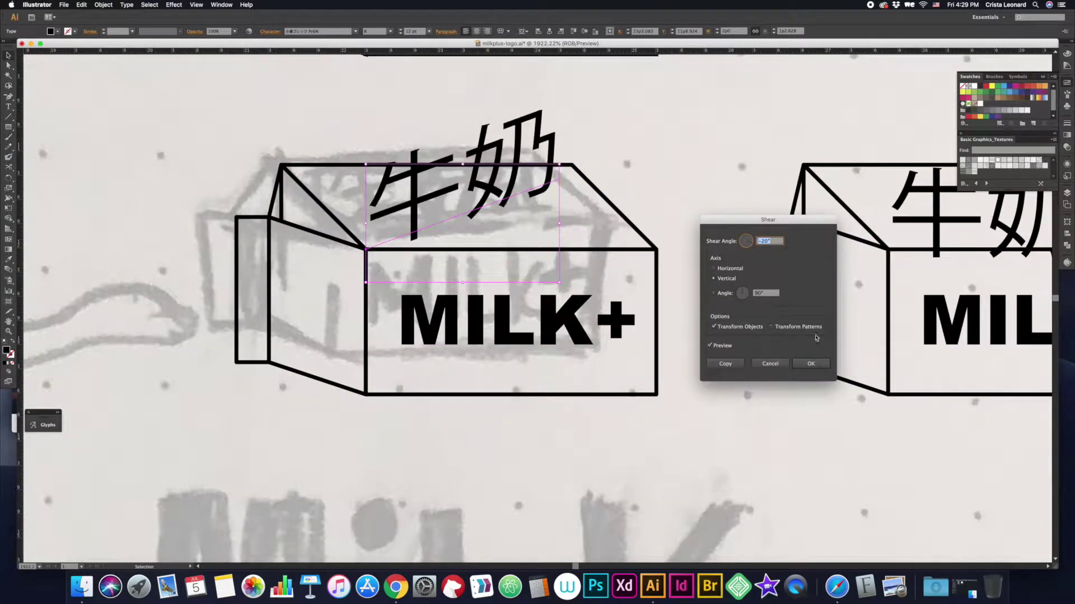
key(Return)
drag(510, 211, 495, 197)
- Draw a lid band rectangle sheared at -40° on a 70° axis into a slanted parallelogram
key(m)
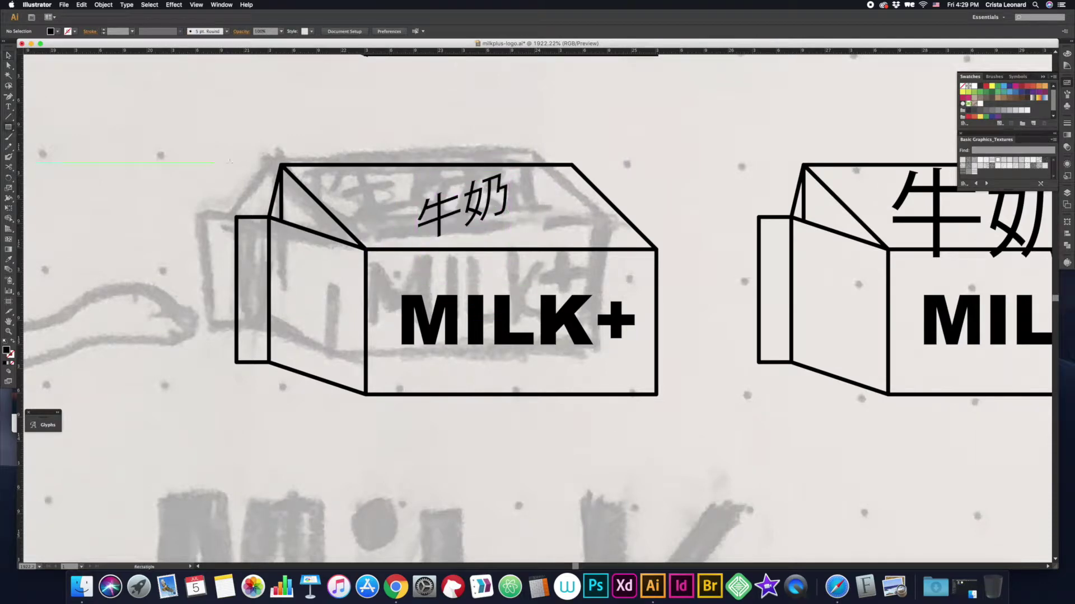
drag(556, 237, 557, 237)
right_click(537, 237)
click(644, 343)
click(714, 269)
click(765, 241)
text(-40)
click(765, 295)
text(70)
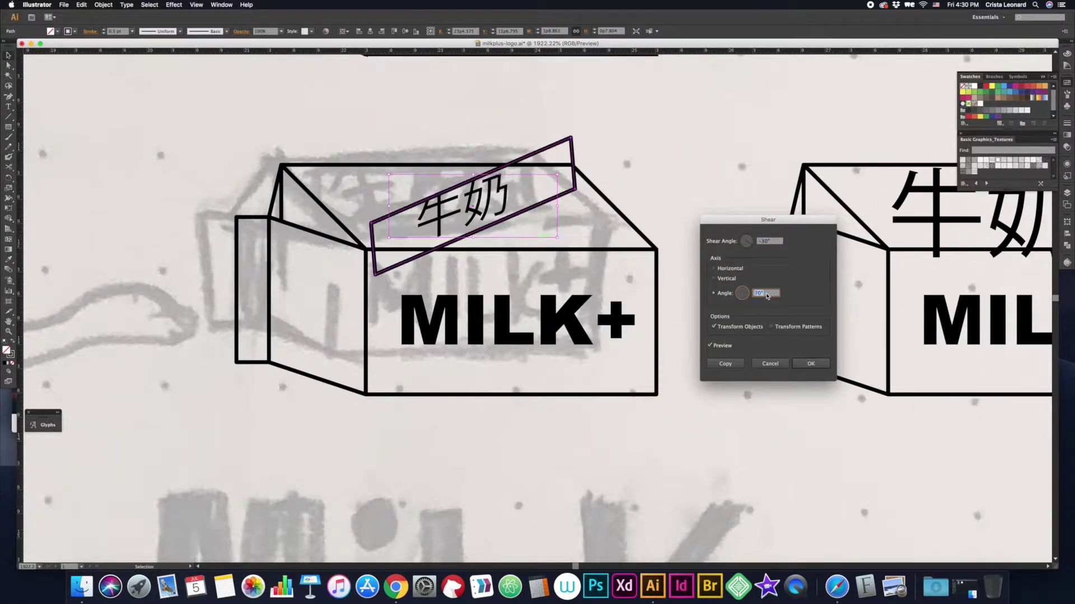
key(Return)
drag(572, 141, 547, 168)
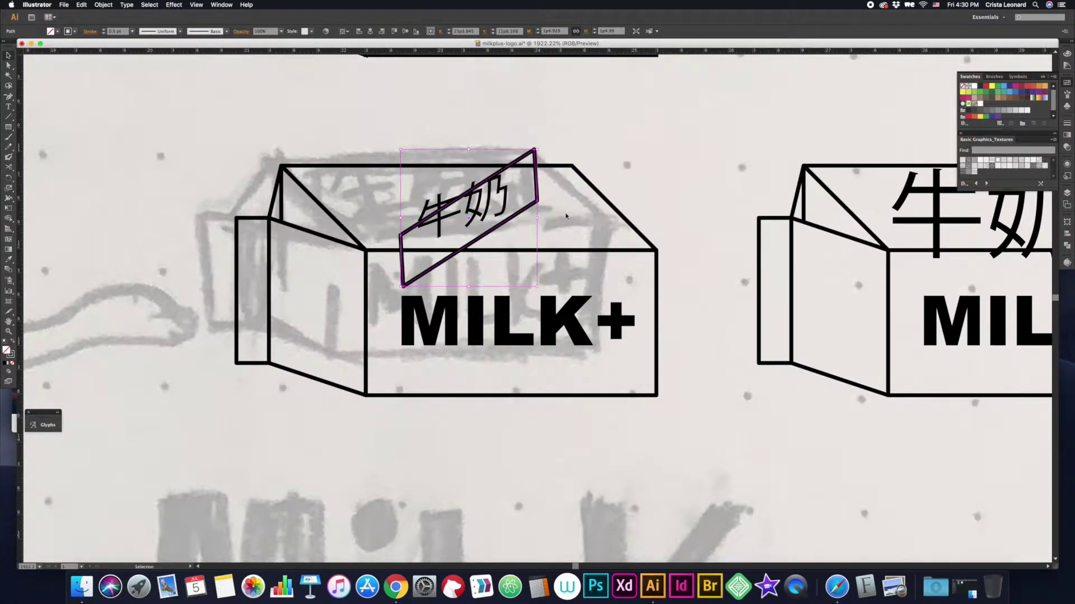
- Draw a line along the lid and align the band's lower-right corner to the lid edge
drag(465, 207, 689, 204)
key(backslash)
drag(399, 235, 459, 250)
key(a)
drag(538, 201, 577, 174)
key(a)
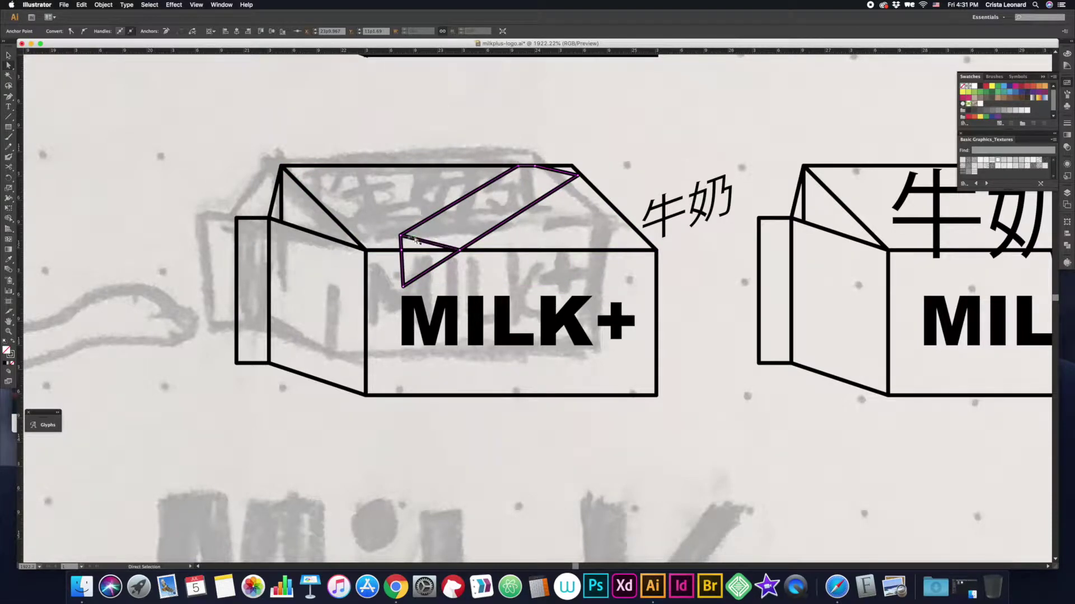
- Place a sheared copy of 牛奶 on the carton lid and shrink it to fit
click(688, 207)
scroll(558, 194, up, 2)
drag(558, 194, 558, 194)
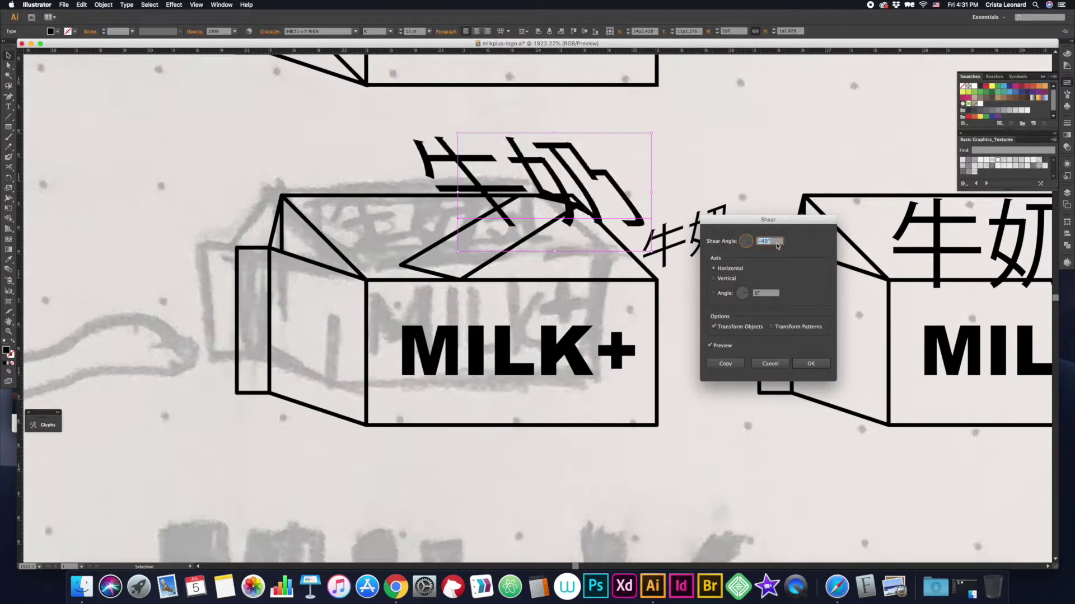
key(Return)
scroll(619, 128, up, 5)
drag(651, 107, 551, 263)
- Shear 牛奶 along the vertical axis and set it in Noto Sans JP Bold
right_click(520, 310)
click(607, 422)
click(713, 278)
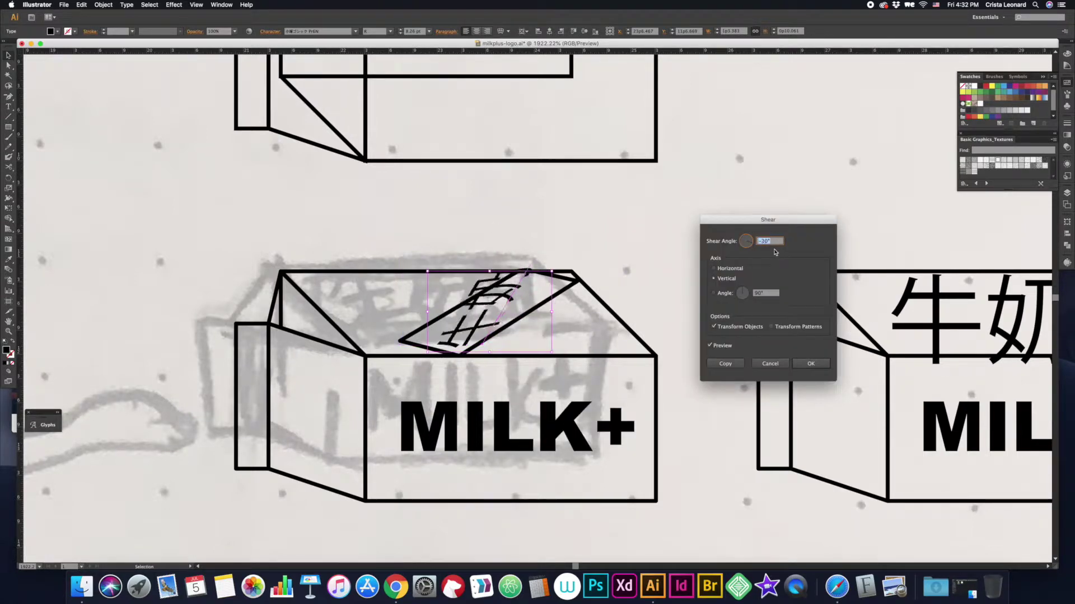
key(Return)
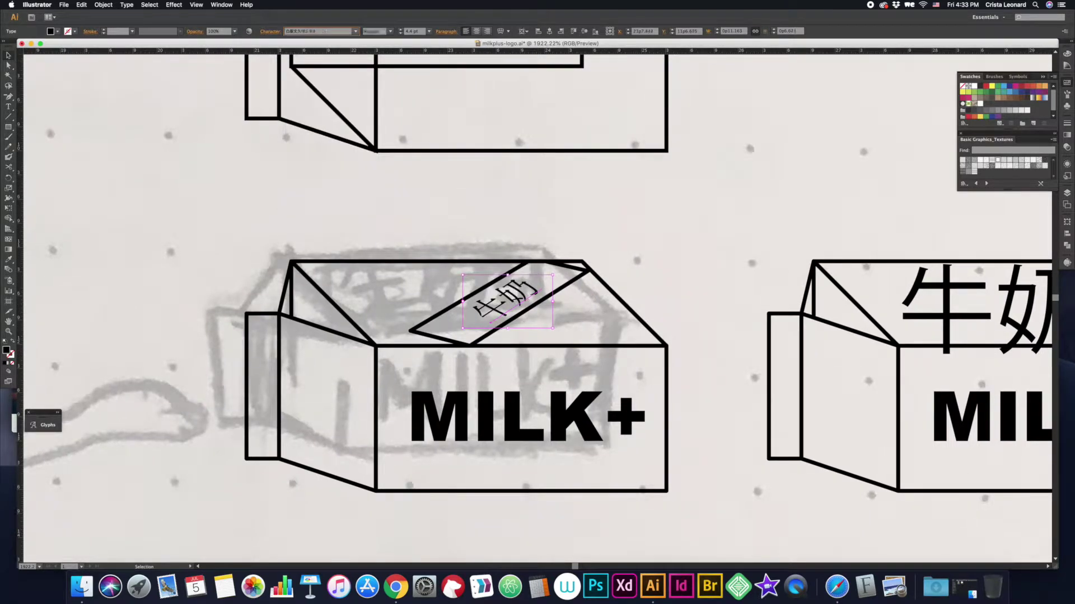
key(Return)
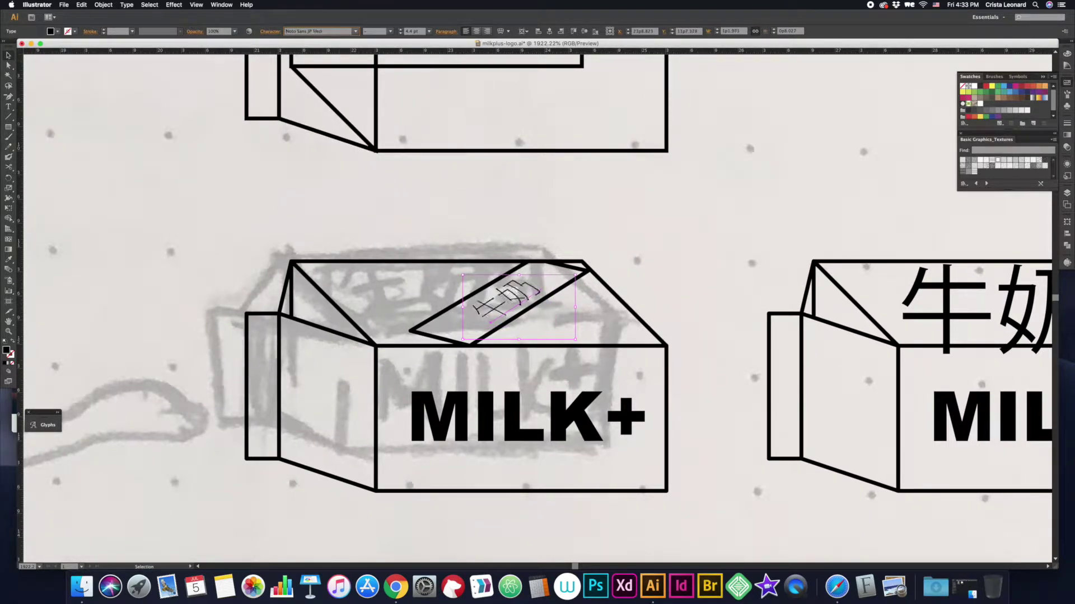
- Paste a copy of the finished milk carton onto the page
key(ctrl+minus)
key(ctrl+minus)
key(ctrl+minus)
click(658, 256)
key(ctrl+v)
key(a)
click(470, 329)
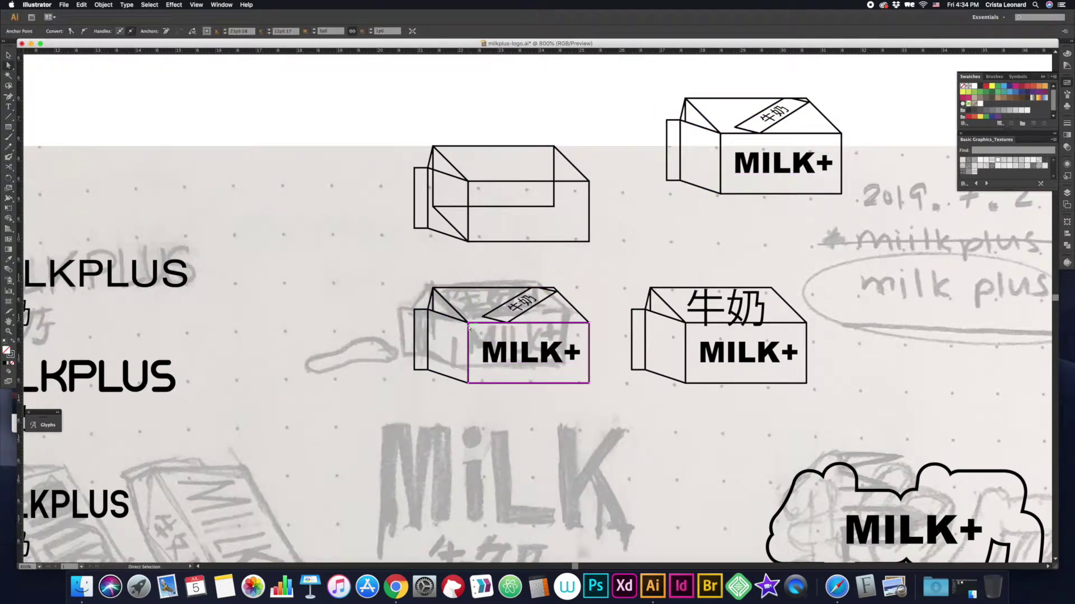
- Move the carton with the 牛奶 lid label up and to the left
drag(470, 328, 469, 301)
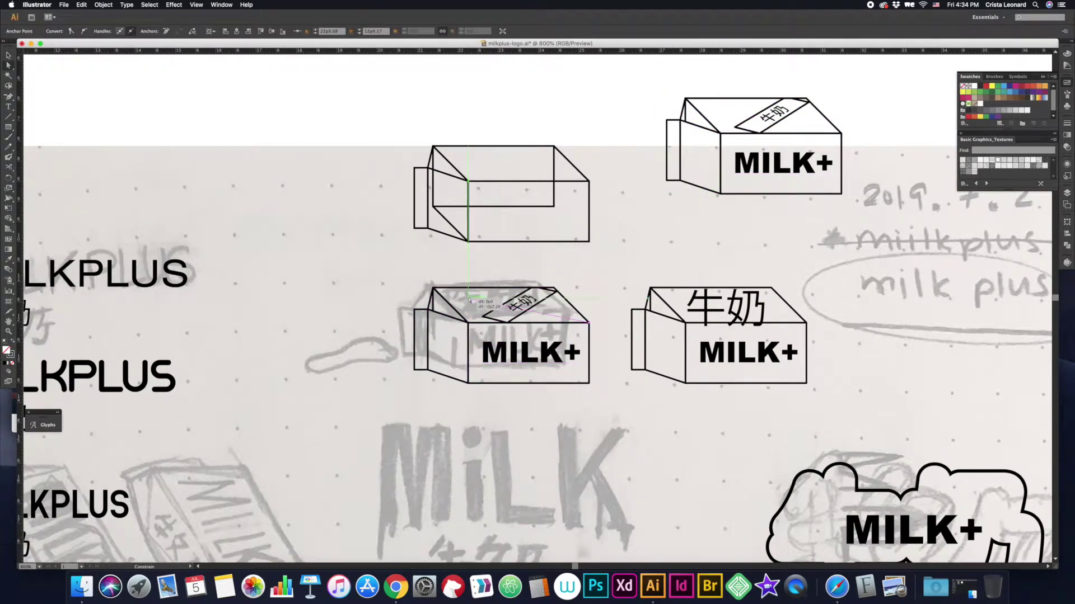
key(v)
click(466, 337)
drag(417, 314, 232, 250)
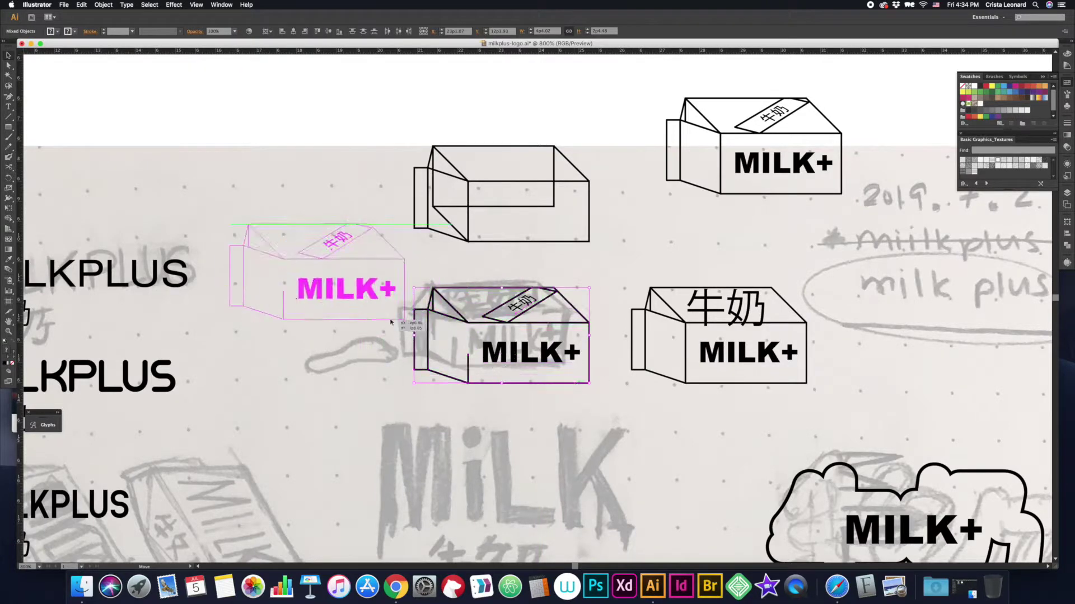
- Cut the carton's top-left triangle at its corner and shift the left carton right and down
key(v)
click(258, 248)
key(a)
click(281, 260)
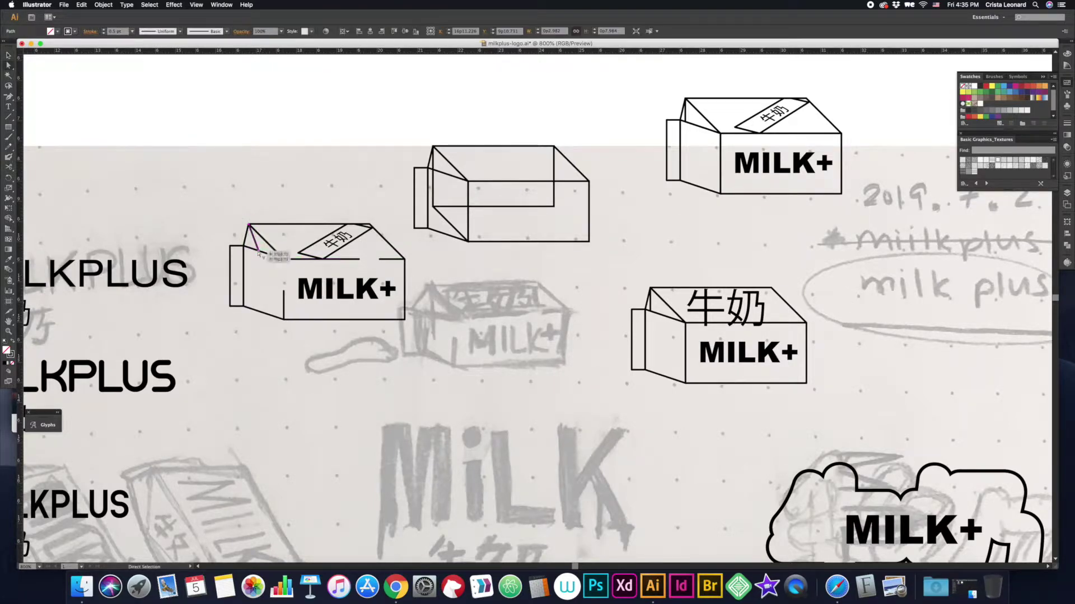
click(9, 57)
scroll(280, 280, right, 2)
mouse_move(190, 313)
mouse_down()
mouse_move(363, 370)
mouse_move(338, 361)
mouse_up()
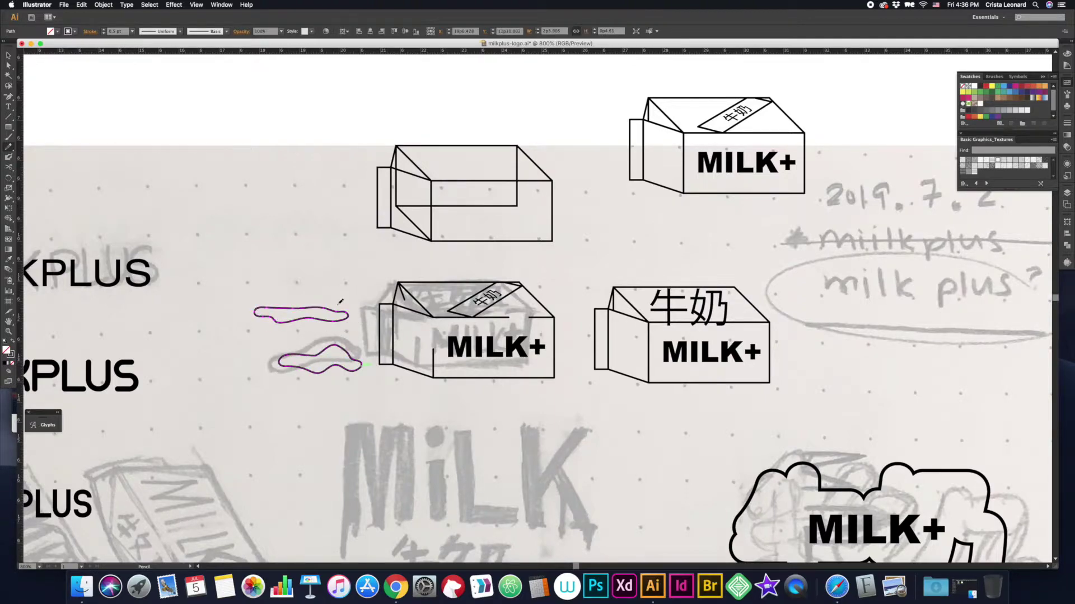
- Zoom out to the whole sketch sheet and paste a MILKPLUS copy over the MiLK sketch
key(super+minus)
key(super+minus)
key(super+minus)
mouse_move(502, 424)
mouse_down()
mouse_move(390, 336)
mouse_move(379, 302)
mouse_up()
key(super+v)
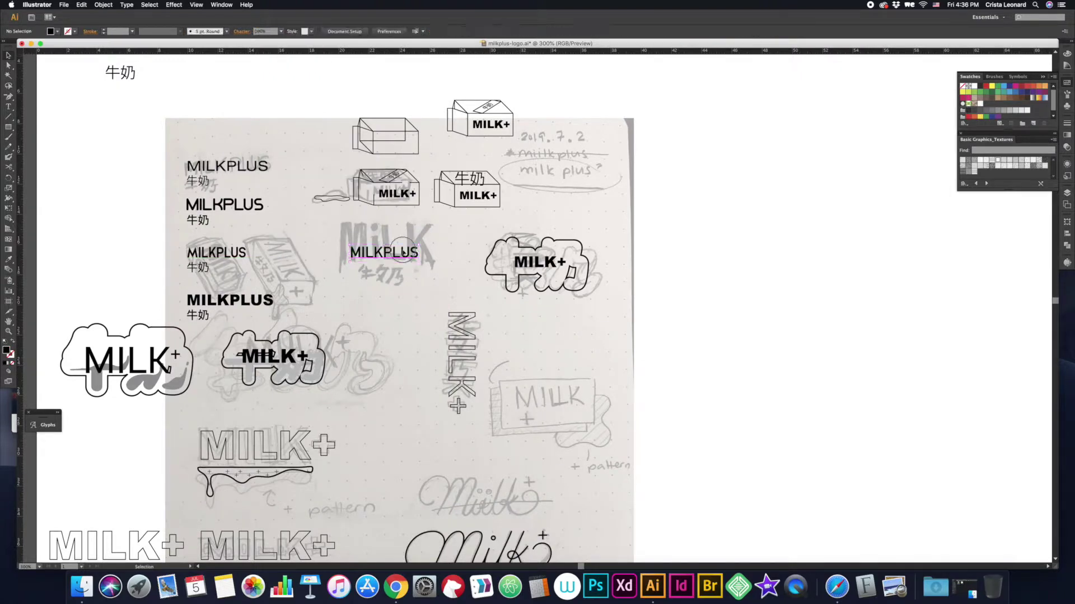
- Change the wordmark to MILK+ and place a copy of 牛奶 beneath it
double_click(383, 247)
text(MILK+)
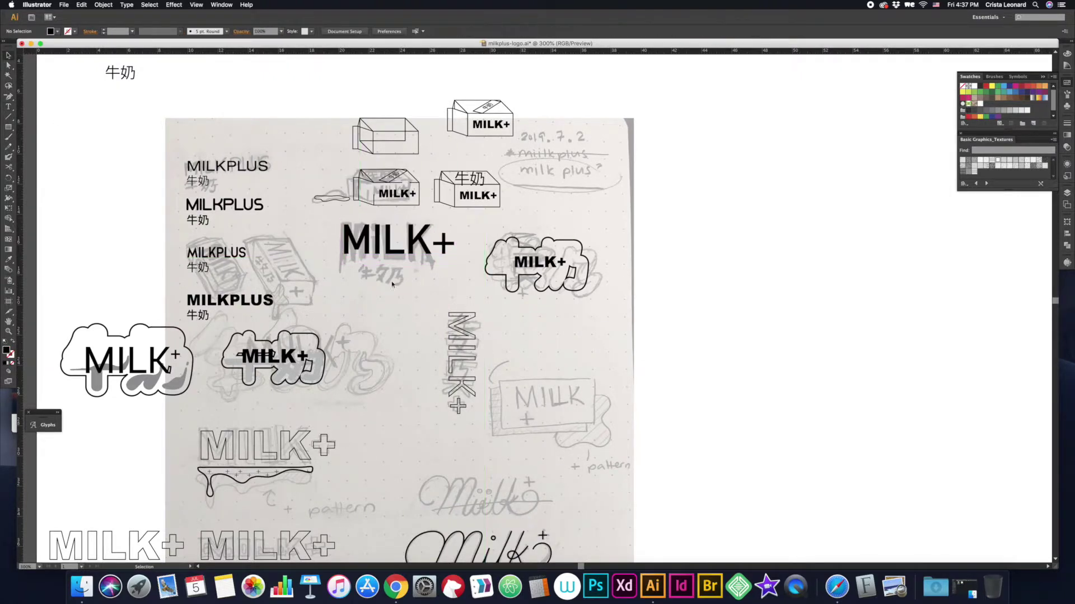
drag(391, 276, 248, 284)
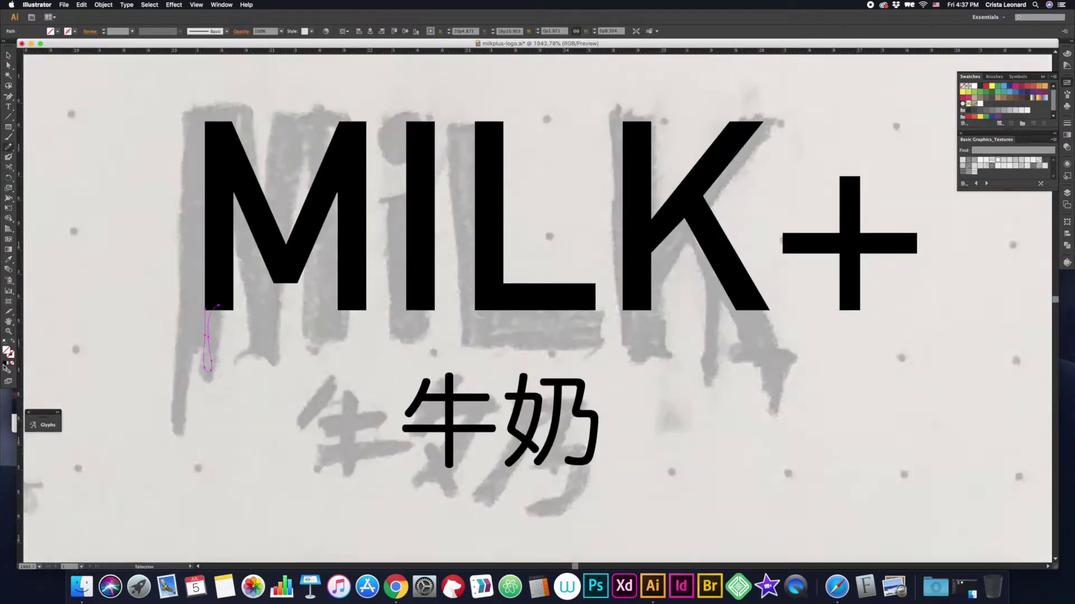
- Draw a drip under the M's left stem, joined to the drop and anchored on the M's base
drag(209, 322, 228, 324)
shift+click(208, 326)
drag(219, 307, 234, 307)
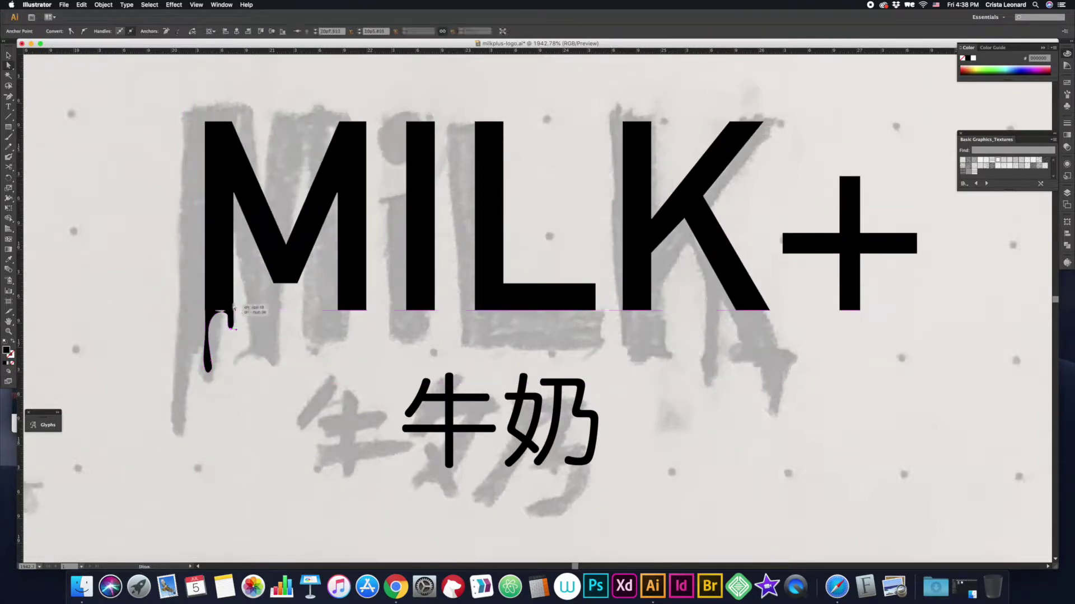
key(n)
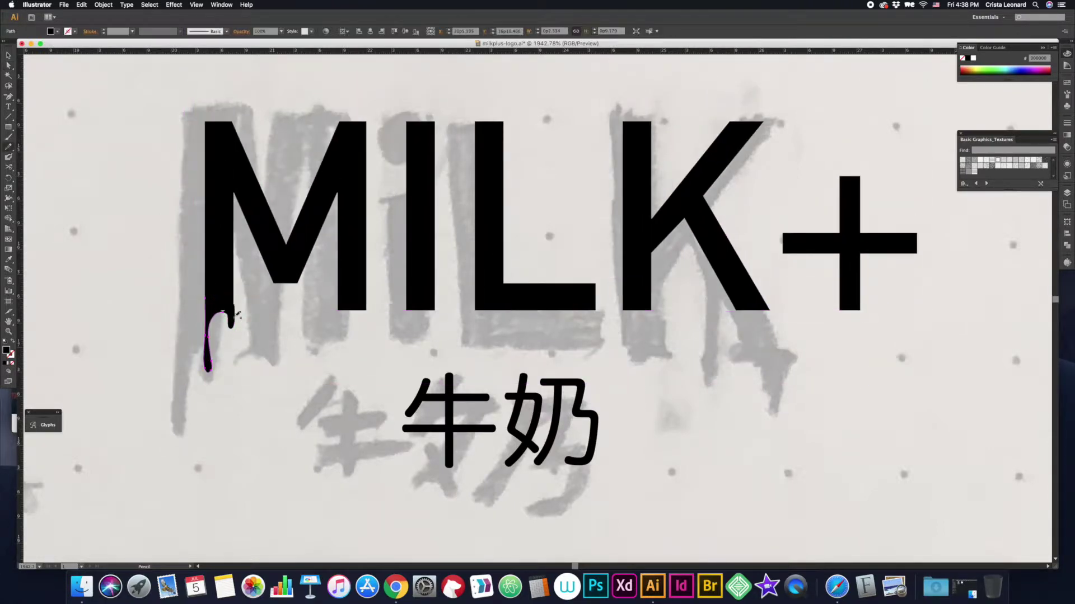
key(a)
drag(236, 315, 235, 307)
key(super+minus)
key(super+minus)
key(super+minus)
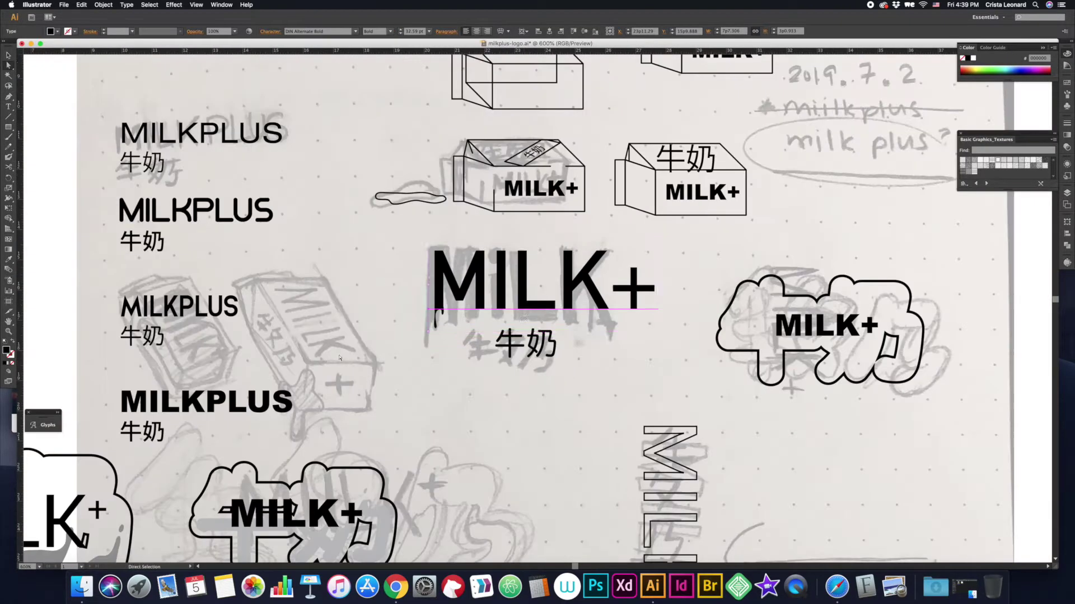
- Select the drip path hanging beneath the MILK+ lettering
scroll(448, 327, left, 3)
scroll(447, 327, left, 3)
scroll(426, 317, up, 5)
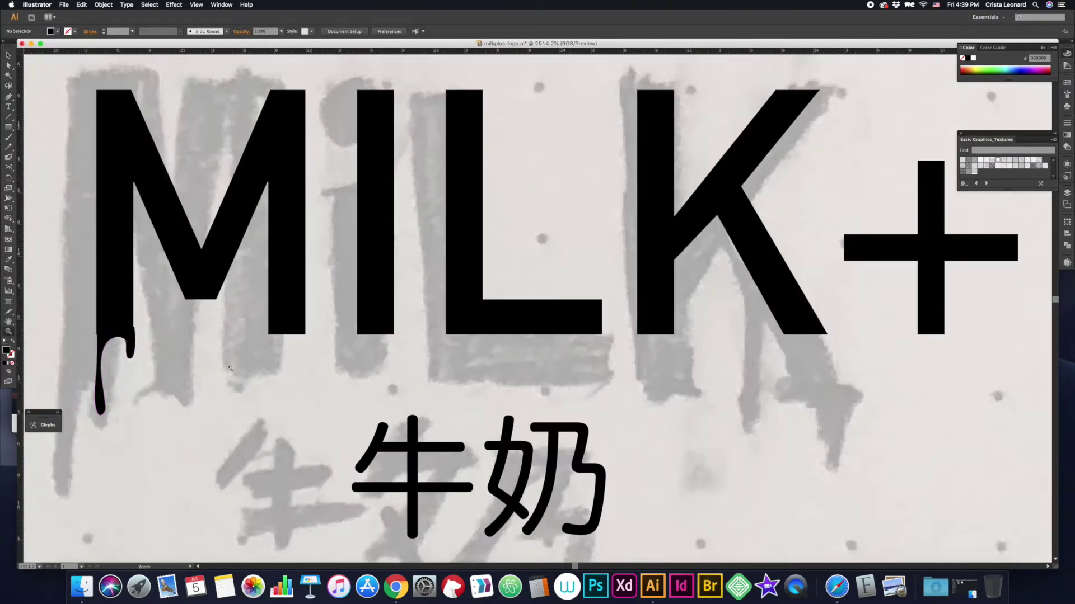
click(132, 337)
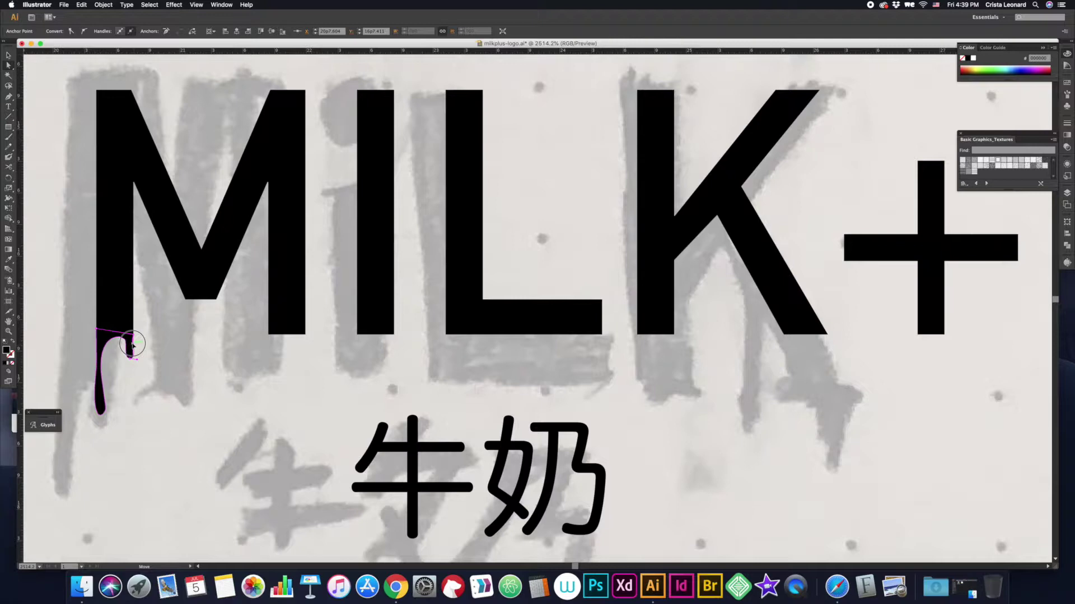
click(129, 340)
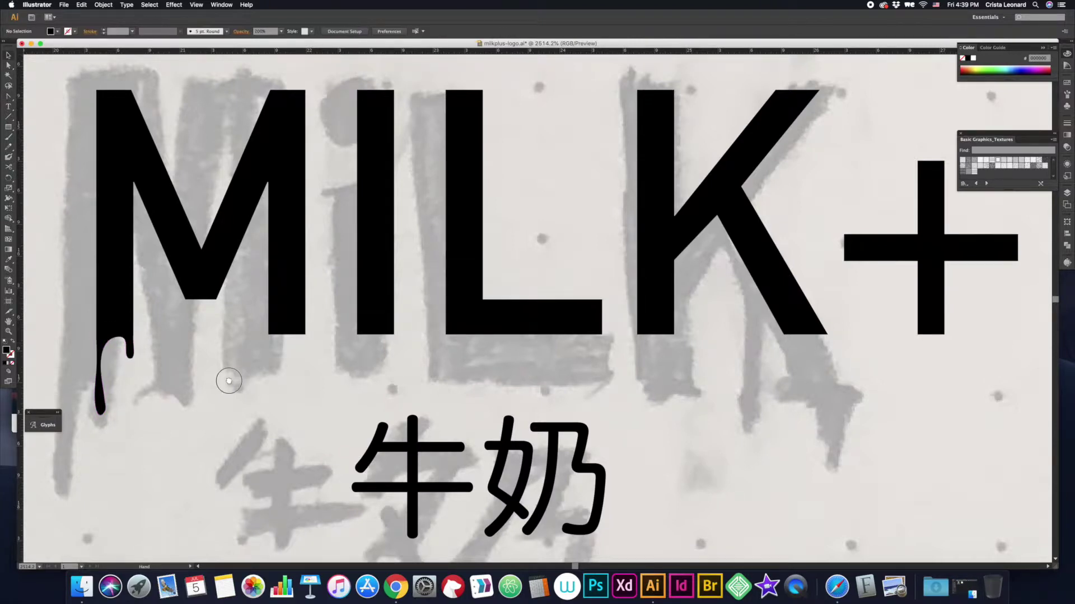
scroll(168, 392, up, 1)
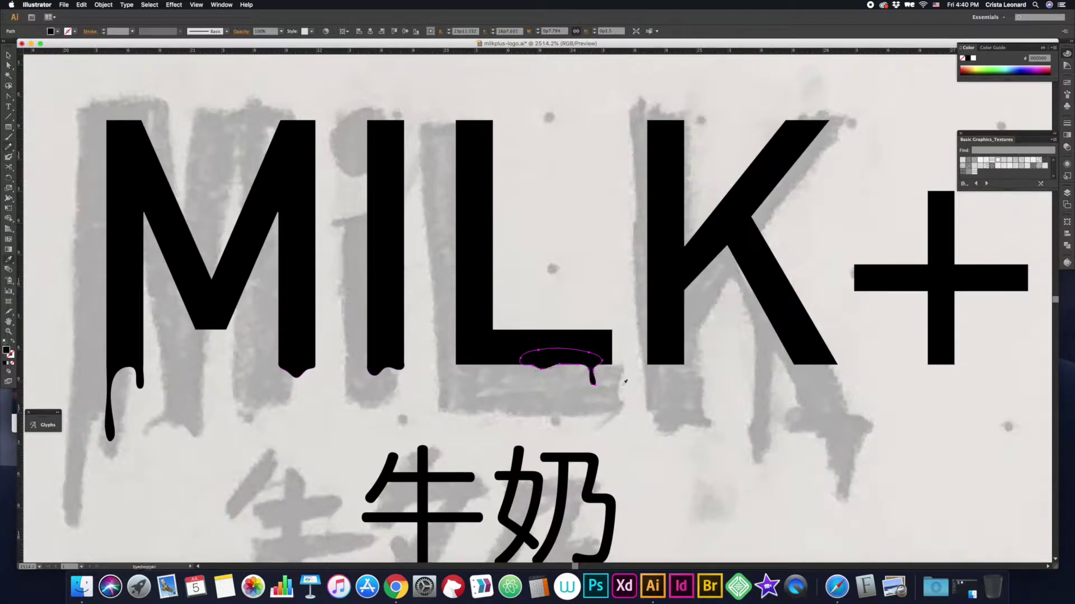
- Check the drips at a lower zoom, then select the drip on the M's left stem
drag(594, 380, 535, 377)
scroll(582, 379, right, 5)
super+click(602, 395)
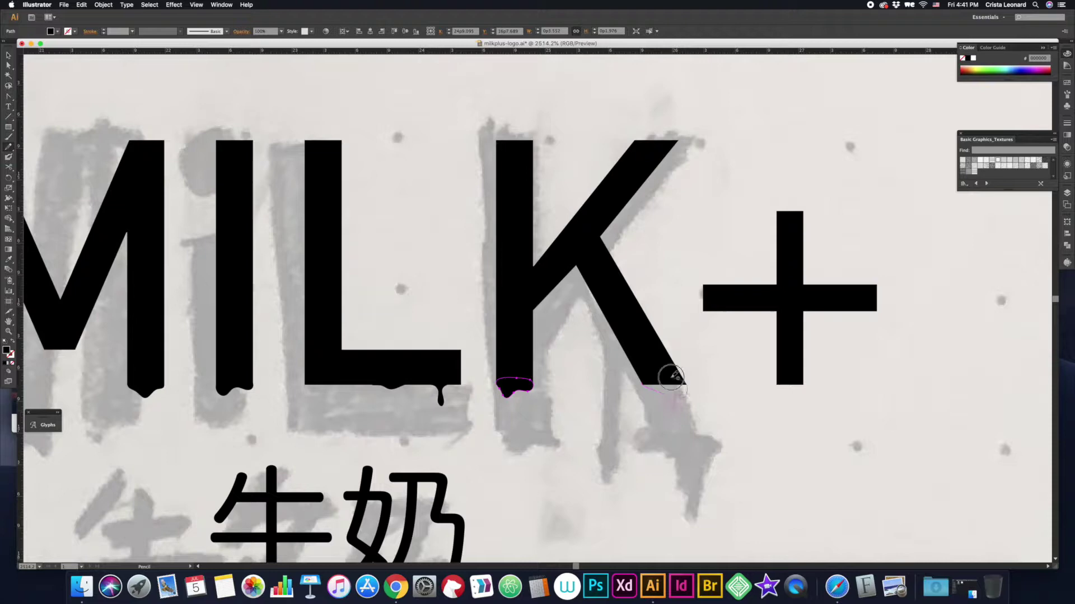
key(super+shift+a)
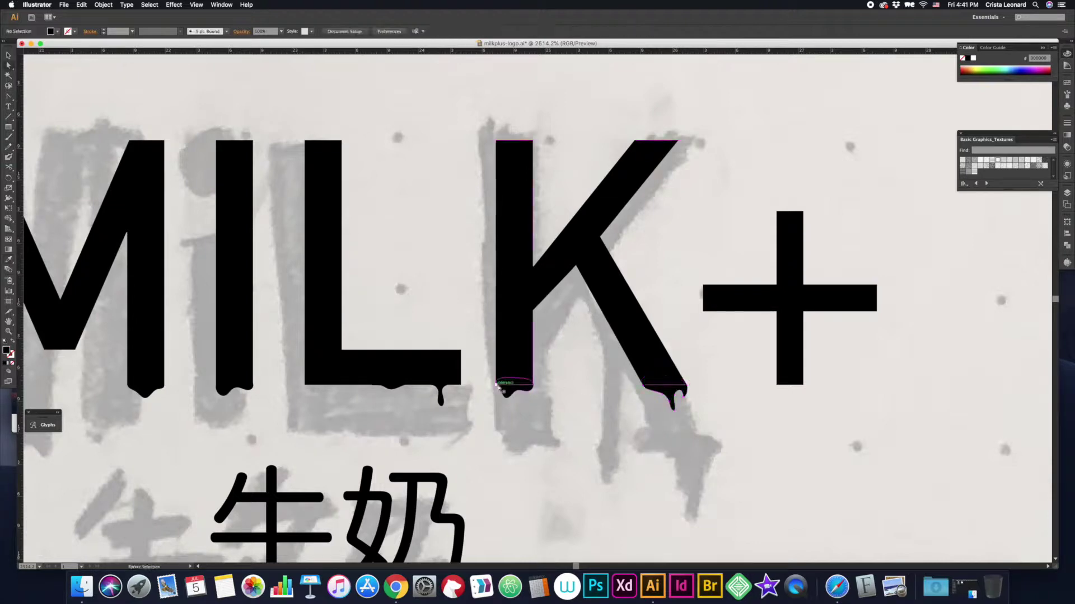
key(super+minus)
key(super+equal)
click(184, 371)
- Smooth the curve where the drip meets the K
key(n)
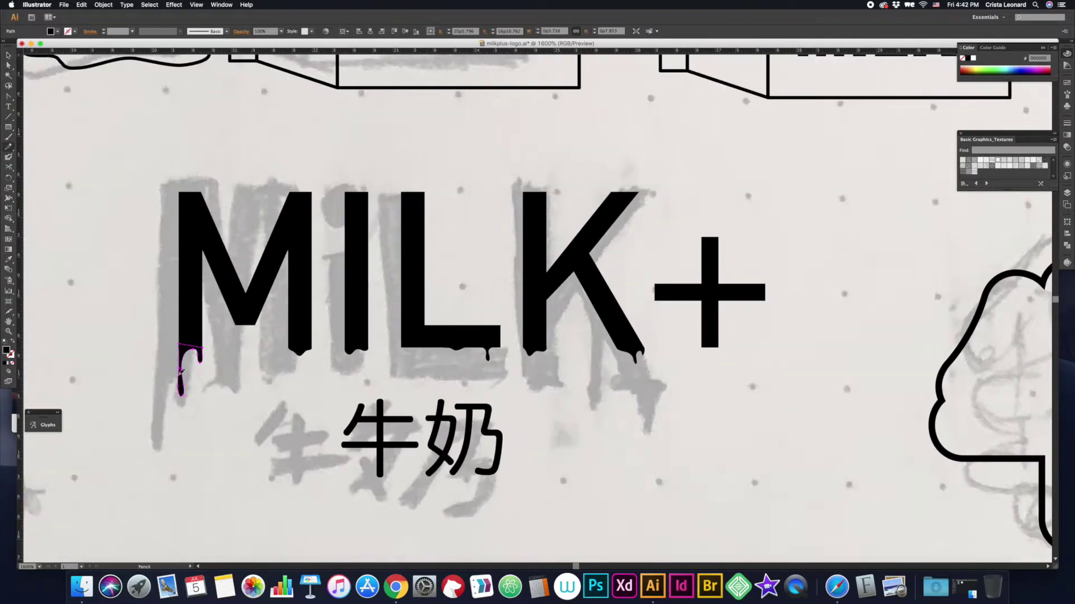
scroll(402, 367, up, 1)
scroll(523, 531, up, 2)
click(523, 529)
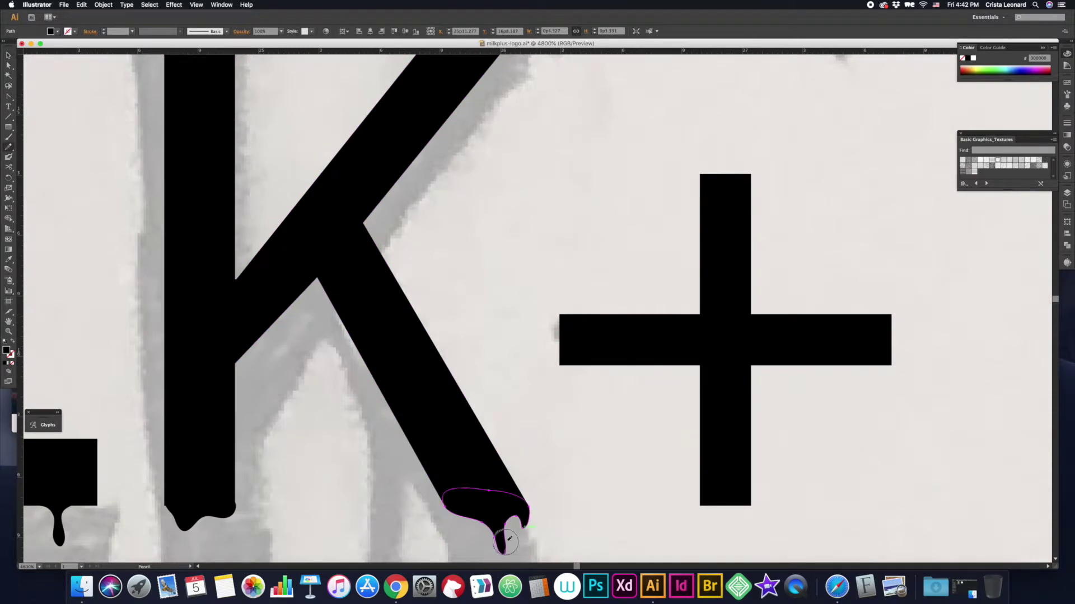
drag(542, 527, 609, 500)
key(shift+c)
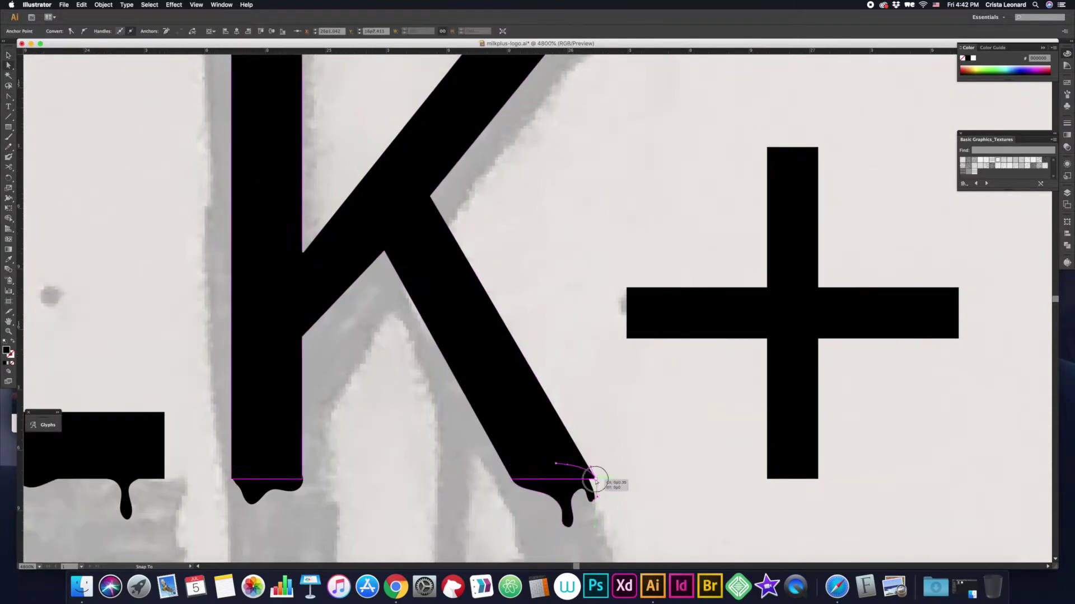
- Fine-tune the position of the drip under the K's left stem
scroll(609, 500, left, 5)
key(v)
click(429, 486)
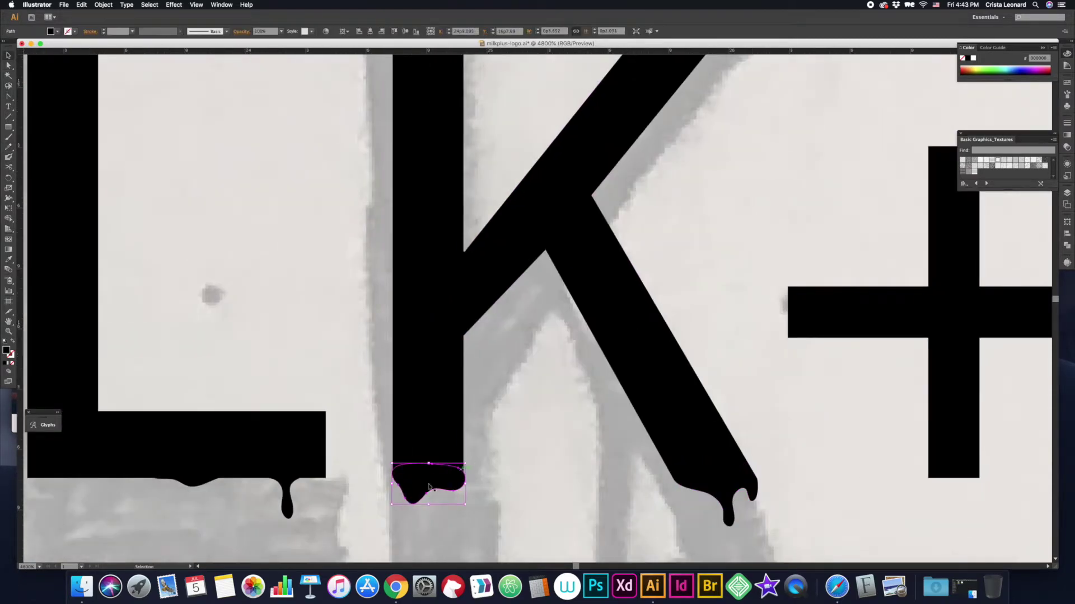
drag(422, 480, 423, 483)
key(Up)
click(469, 505)
- Lower the drip on the I stem and pull a drip out of the M stem bottom
key(a)
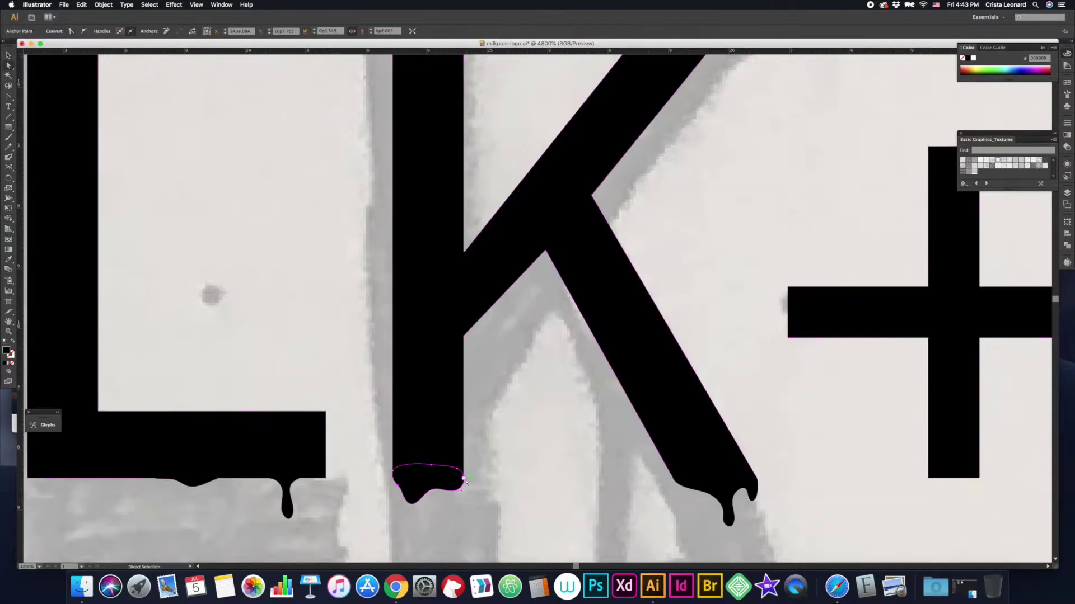
mouse_move(319, 499)
mouse_down()
mouse_move(521, 500)
mouse_move(507, 476)
mouse_up()
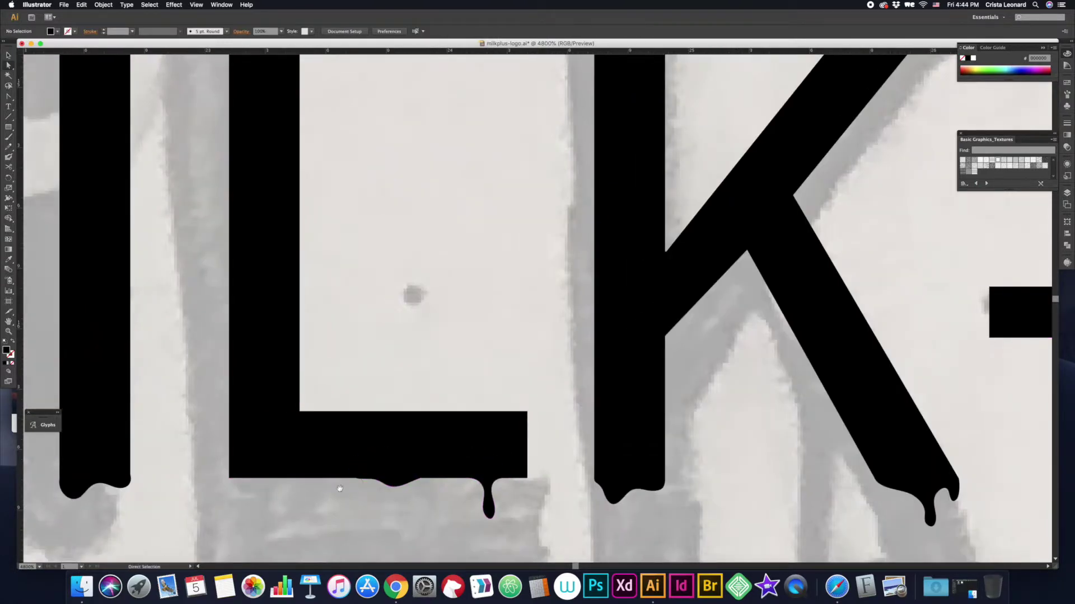
scroll(471, 495, left, 10)
drag(492, 486, 492, 489)
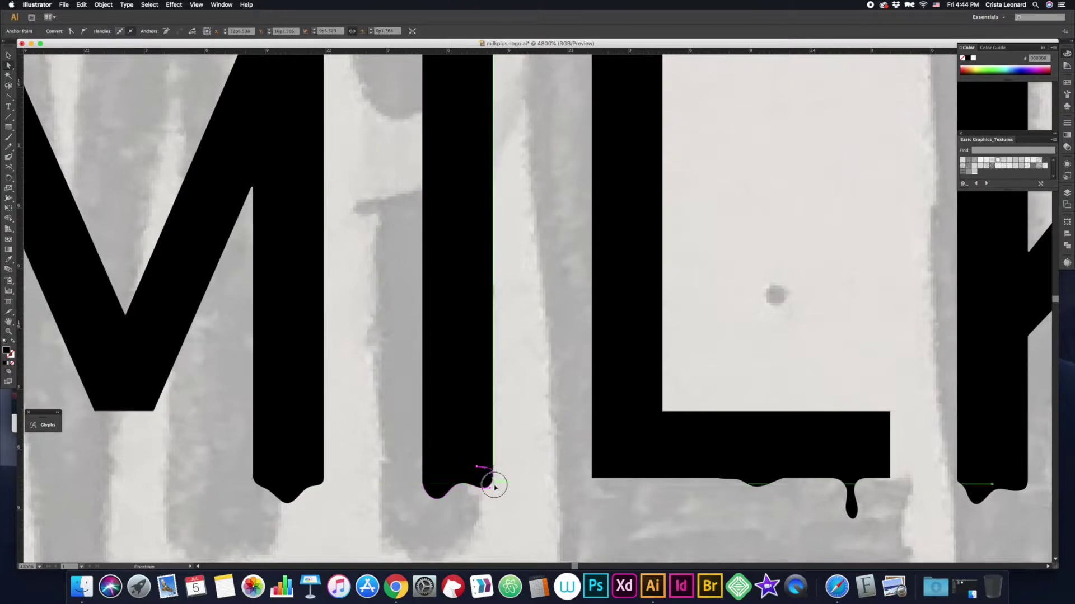
scroll(492, 487, left, 3)
scroll(481, 475, left, 3)
drag(455, 477, 454, 479)
click(448, 487)
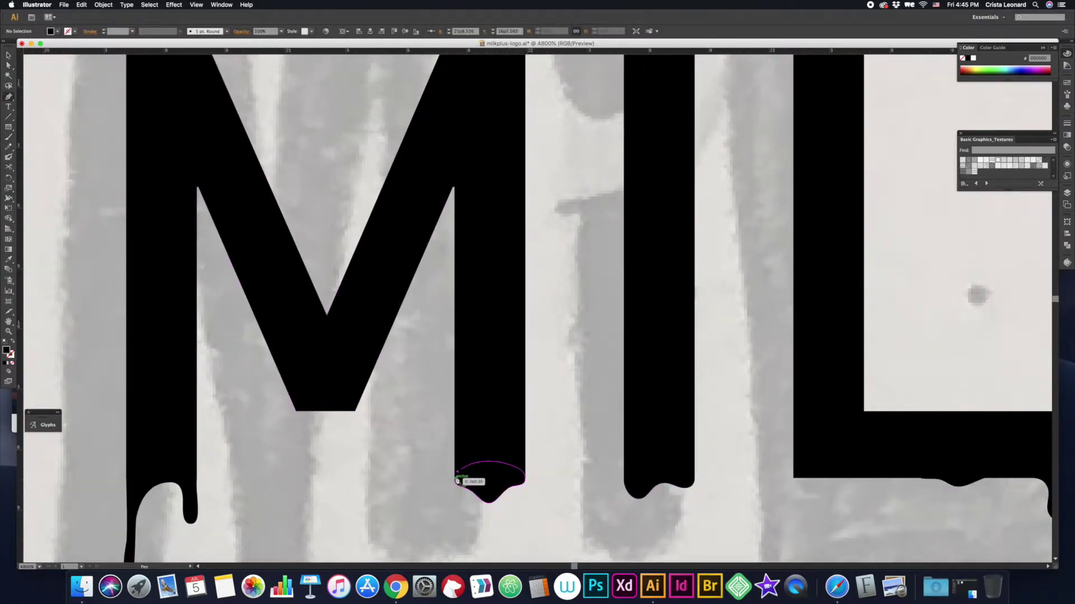
- Select the M's left-stem bottom anchor, then shift 牛奶 left under the big MILK+
scroll(437, 504, left, 3)
click(346, 525)
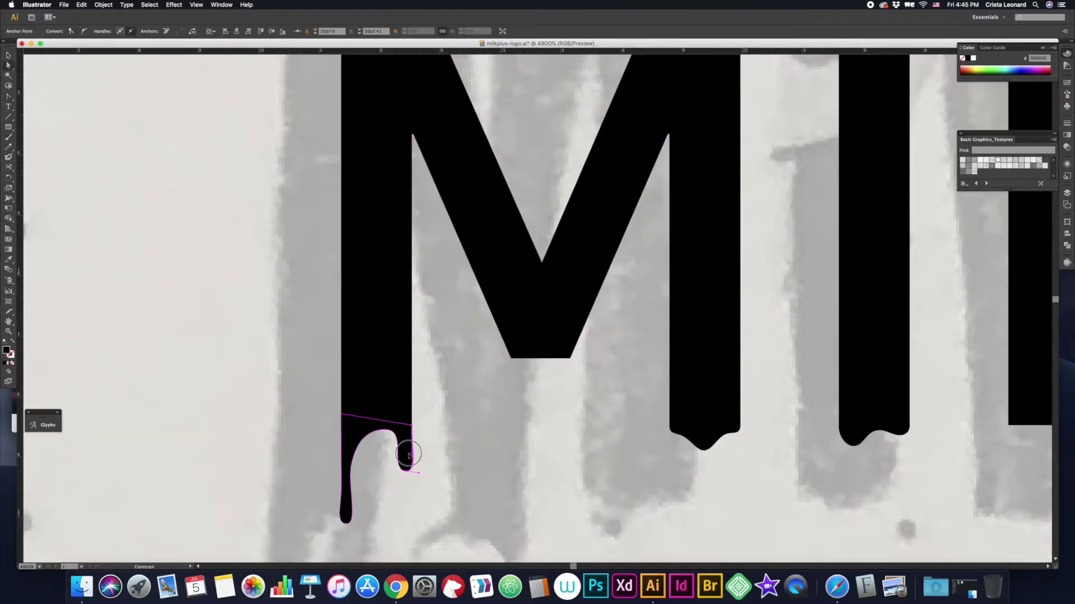
key(super+minus)
key(super+minus)
key(super+minus)
key(super+minus)
key(super+minus)
key(super+minus)
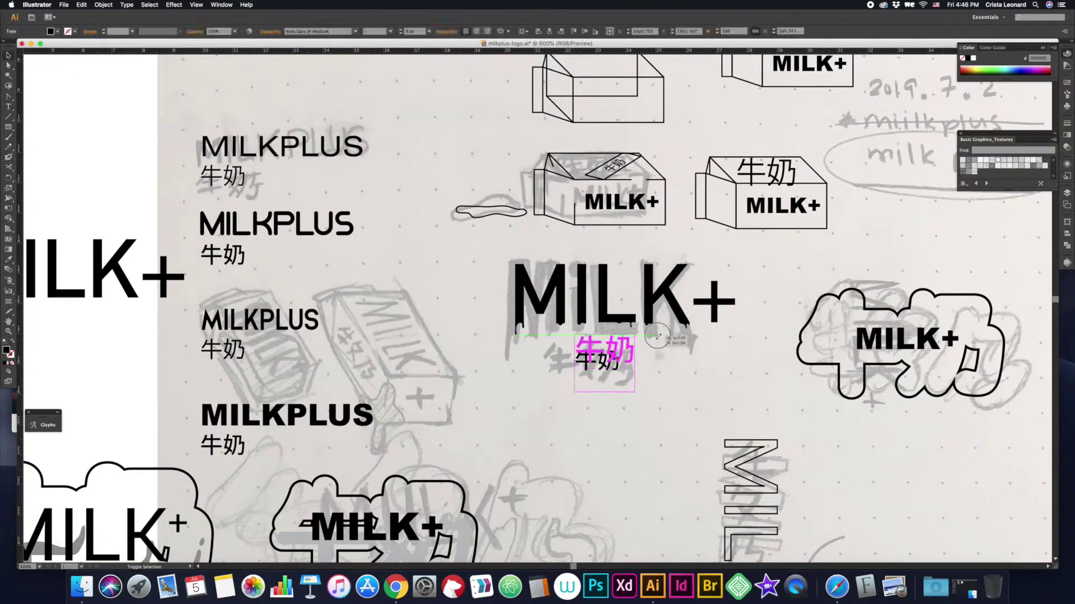
drag(604, 361, 539, 353)
scroll(425, 325, left, 5)
- Move the MILKPLUS and 牛奶 groups onto the white artboard
drag(426, 326, 193, 326)
drag(392, 392, 139, 391)
click(444, 315)
- Draw the carton body as an outlined rectangle, 3p wide and 4p0 high
key(m)
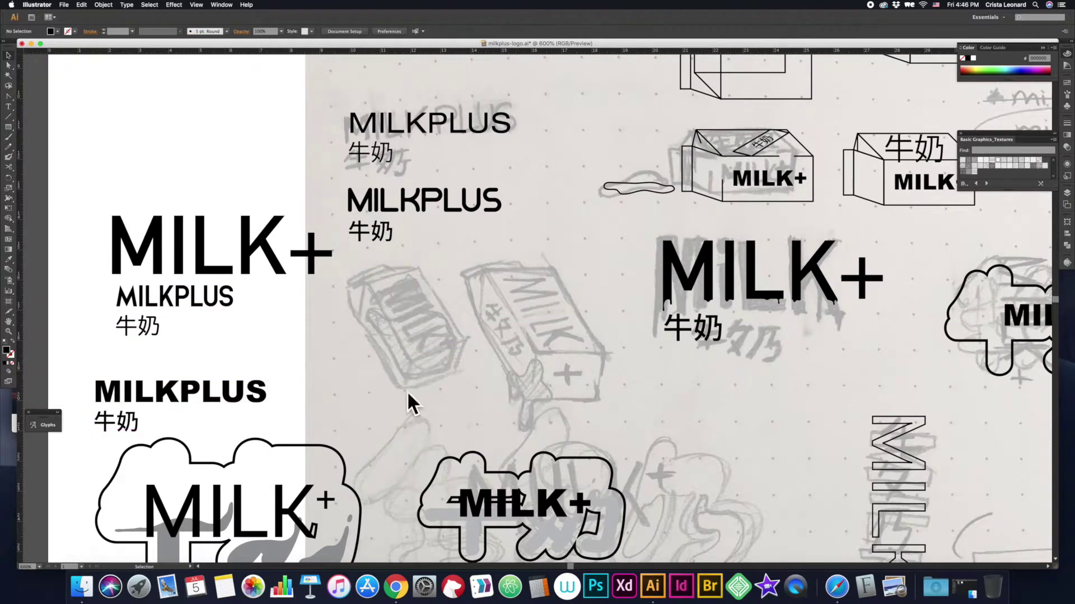
drag(499, 404, 500, 404)
click(554, 31)
text(3p)
key(Tab)
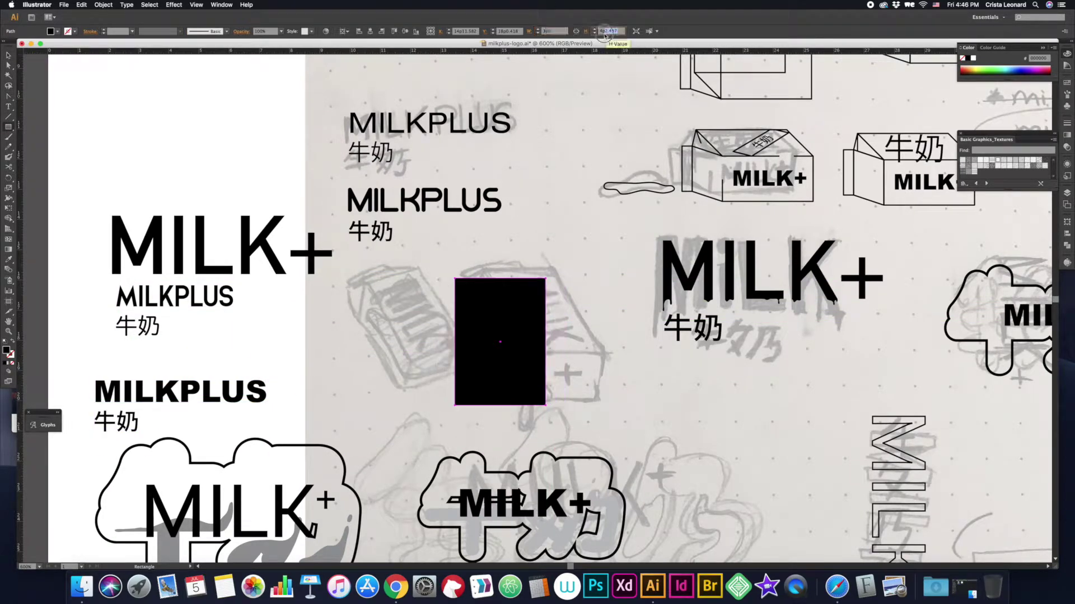
text(4p9)
key(Return)
text(4p0)
key(Return)
key(shift+x)
key(v)
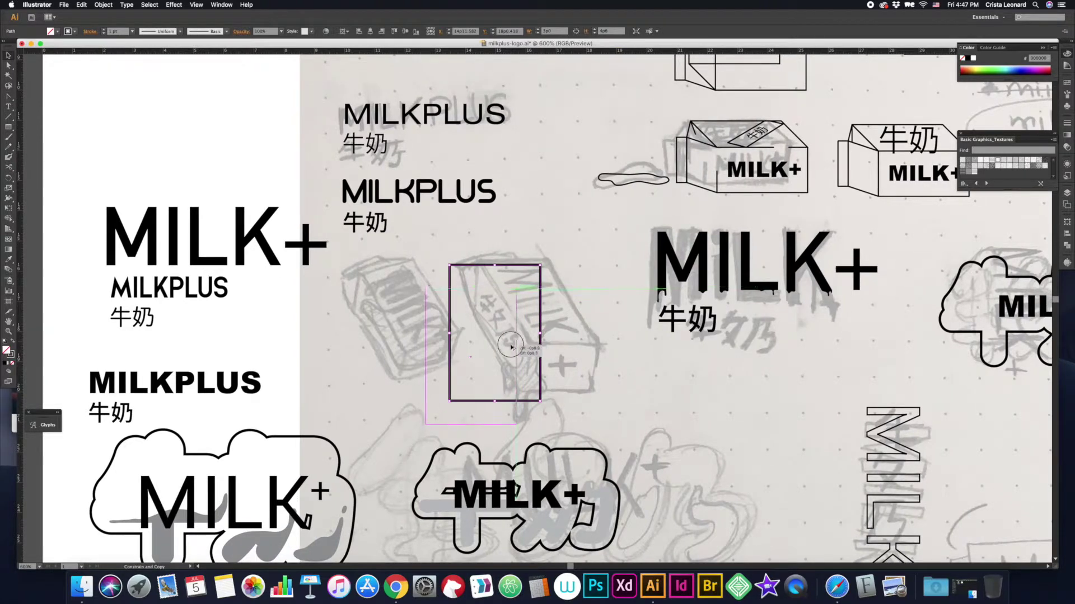
- Add an offset back rectangle and connecting edges to form the 3D box
drag(450, 402, 426, 424)
drag(449, 266, 427, 288)
drag(540, 401, 518, 423)
- Try slanting the lid into a parallelogram, then undo that edit
key(m)
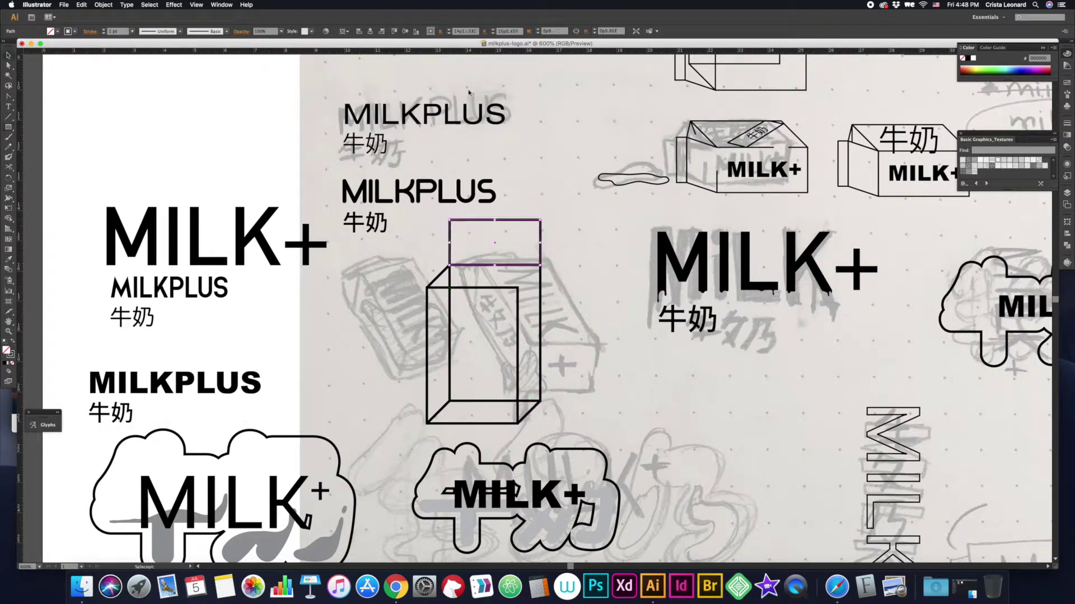
mouse_move(538, 220)
mouse_down()
mouse_move(530, 240)
mouse_move(517, 239)
mouse_up()
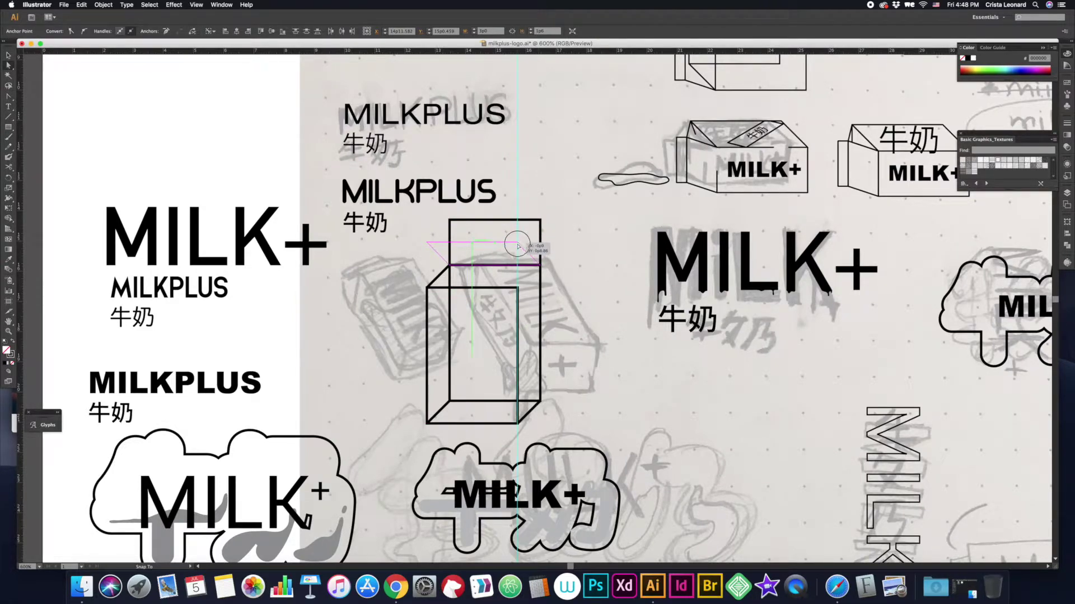
mouse_move(518, 245)
mouse_down()
mouse_move(540, 220)
mouse_move(517, 243)
mouse_up()
click(397, 285)
key(super+z)
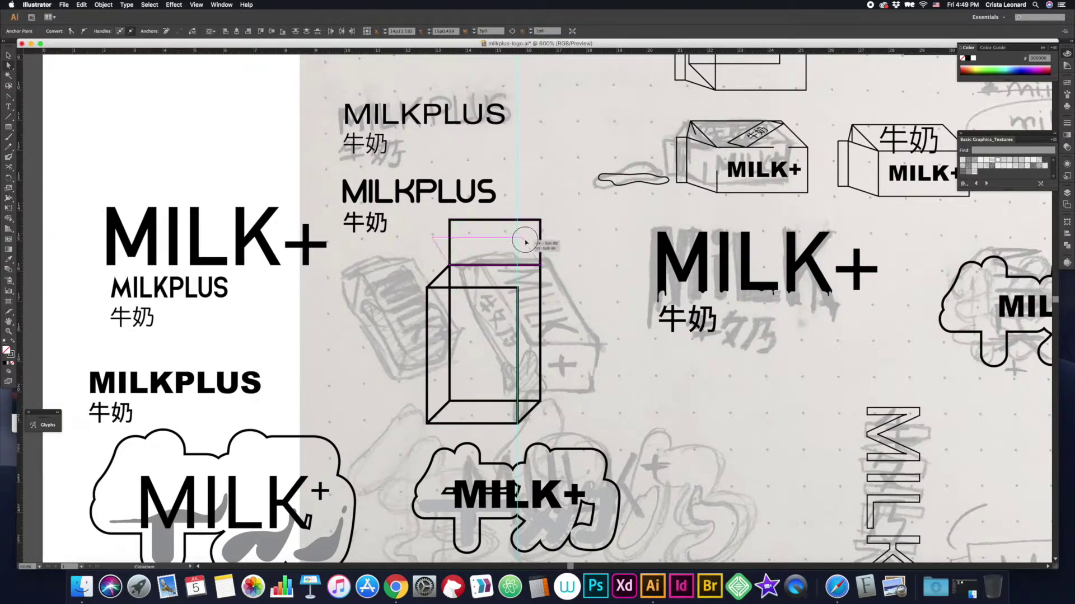
click(419, 274)
- Draw a diagonal edge for the carton top and delete the stray lid line
mouse_move(398, 263)
mouse_down()
mouse_move(431, 246)
mouse_move(438, 225)
mouse_up()
key(a)
drag(540, 219, 525, 244)
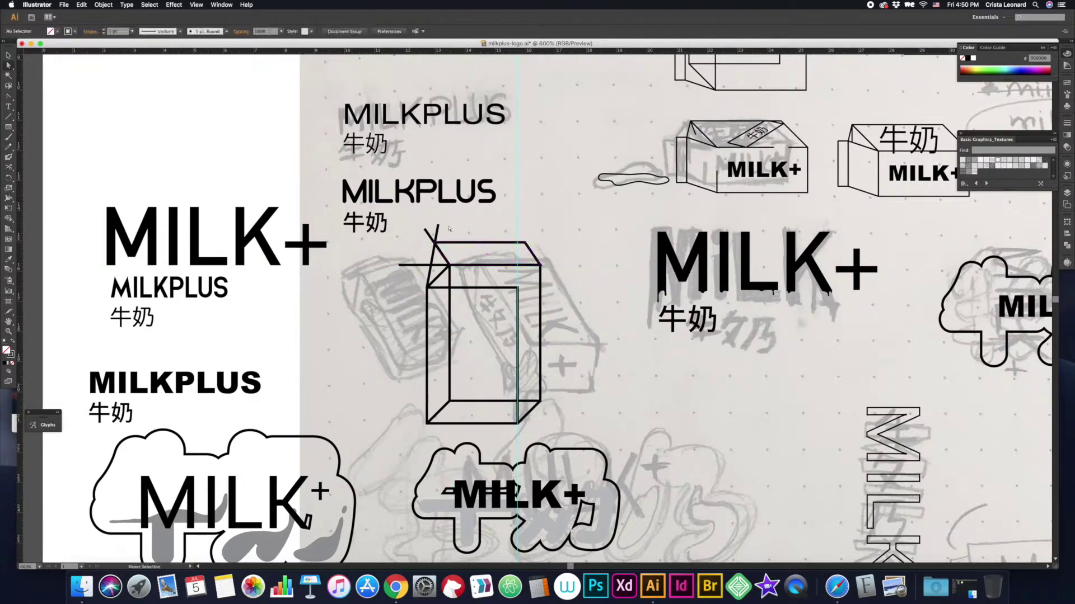
click(437, 233)
key(Delete)
- Draw the carton's gable top shape and view the whole artboard
key(m)
drag(525, 229, 472, 230)
key(a)
click(571, 254)
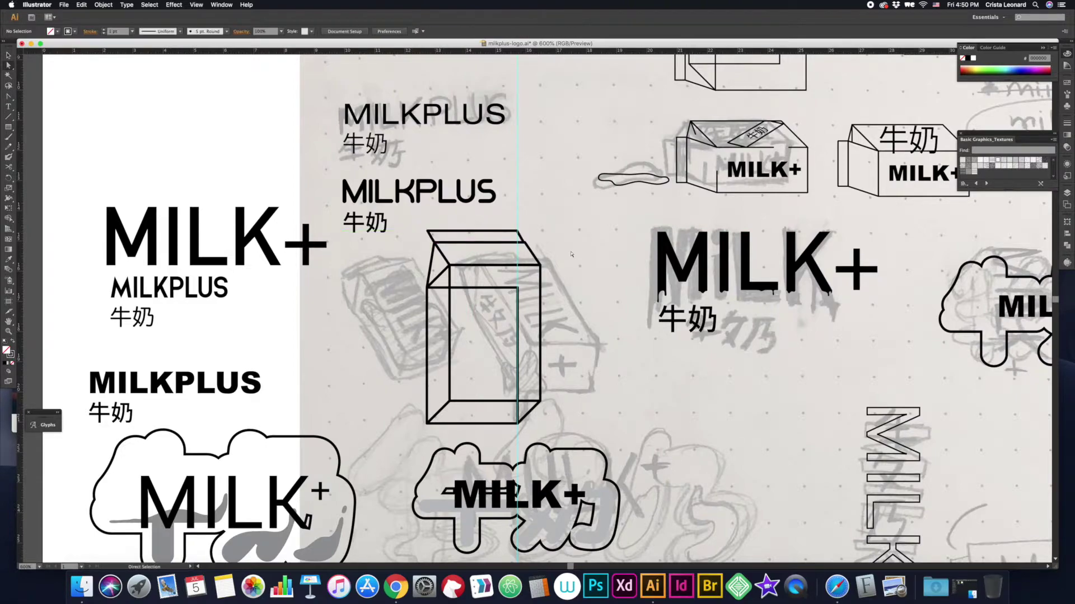
key(super+minus)
key(super+minus)
key(super+minus)
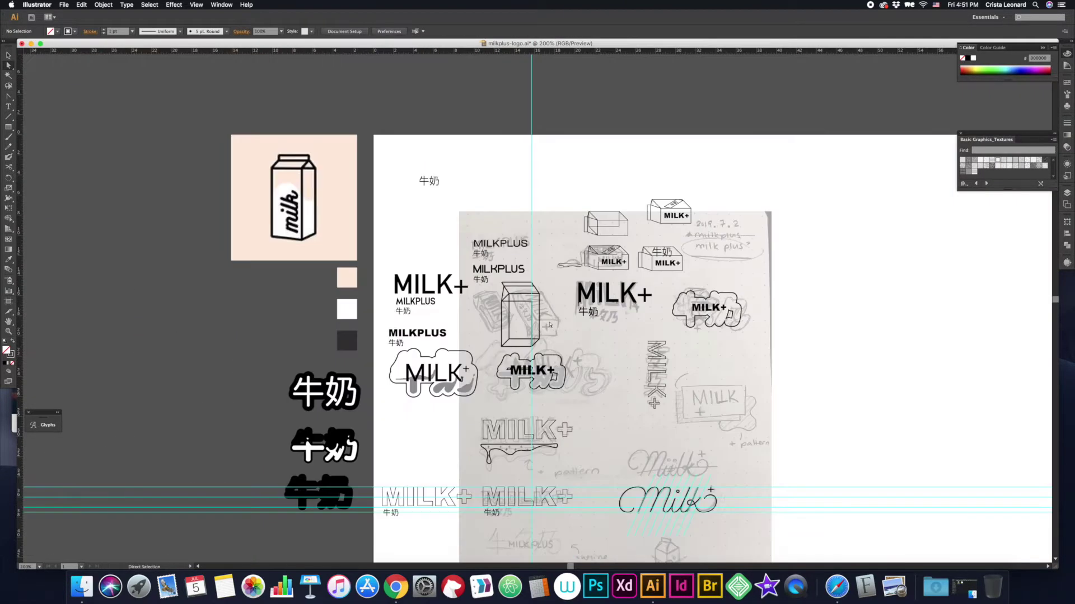
- Shear the carton on the vertical axis at -20°
click(552, 342)
right_click(538, 335)
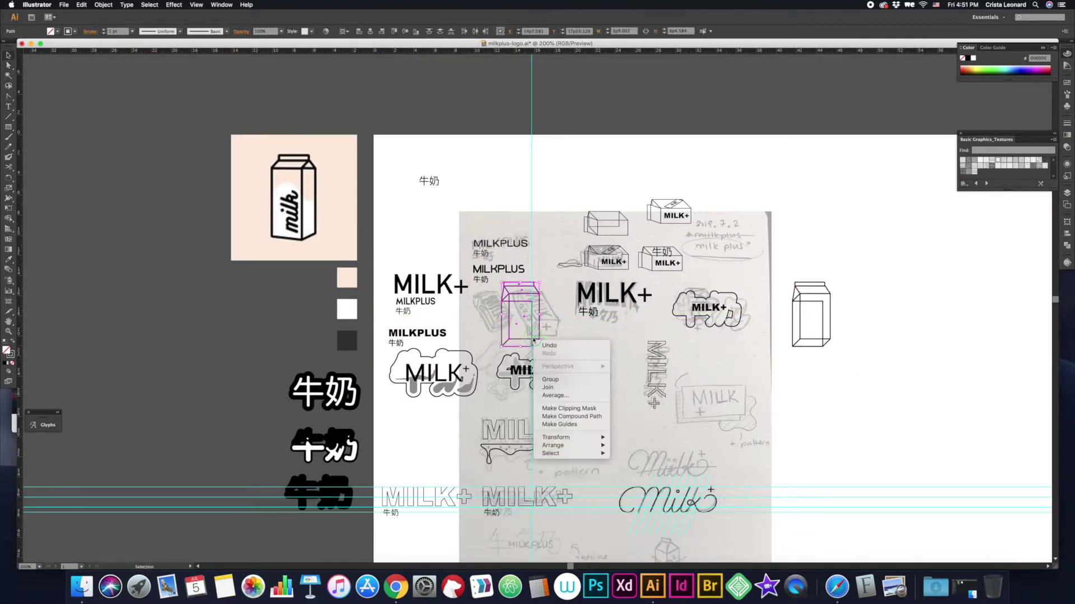
click(661, 481)
click(714, 278)
key(shift+Down)
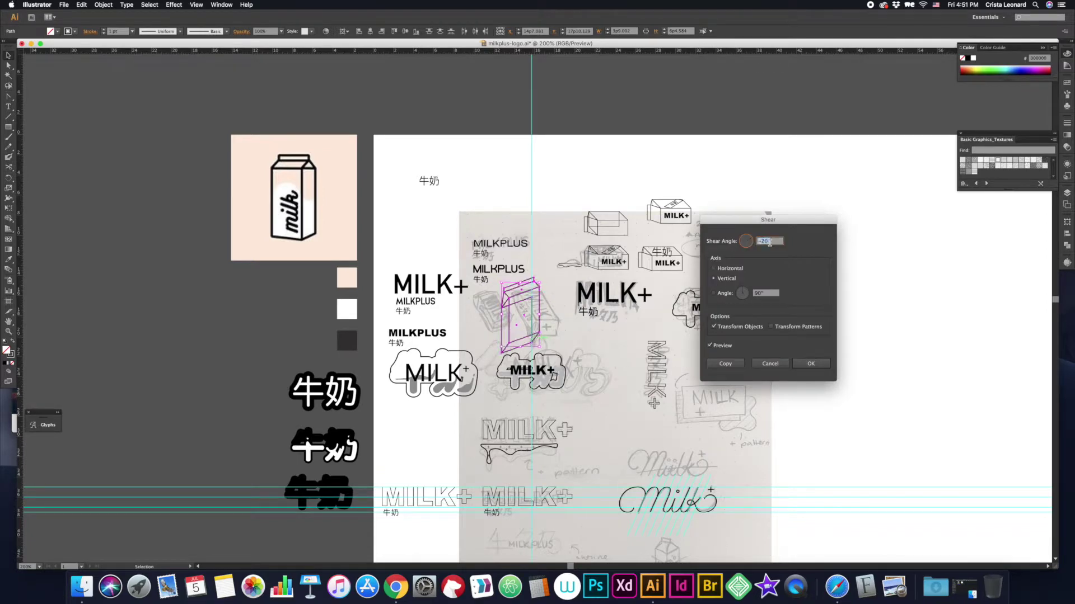
key(Return)
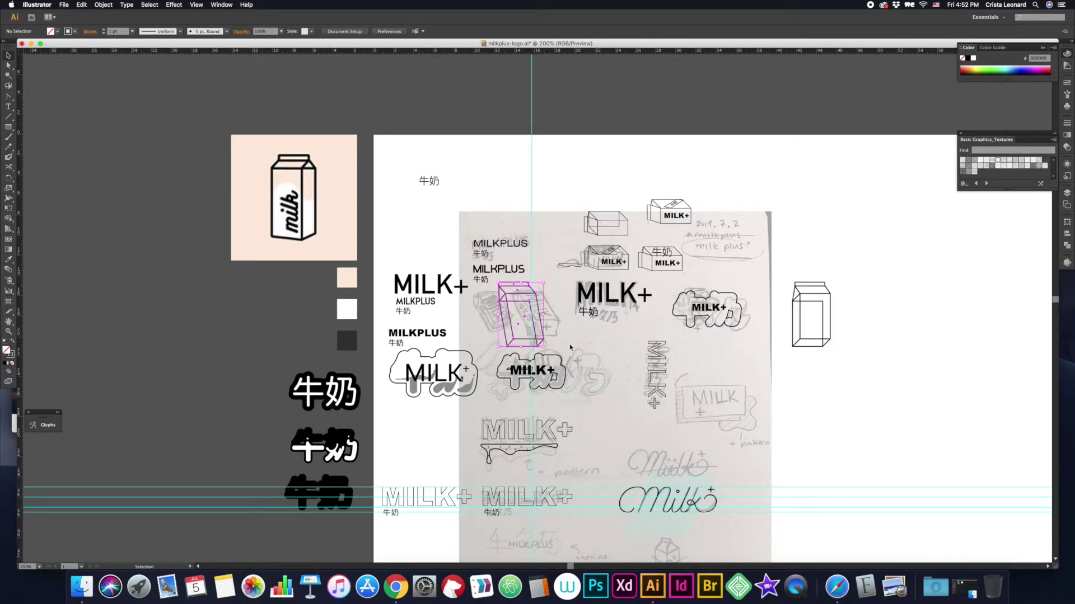
- Lower the carton's top edge slightly and rotate the whole carton to a tilt
key(super+plus)
key(super+plus)
key(super+plus)
key(a)
drag(508, 234, 511, 246)
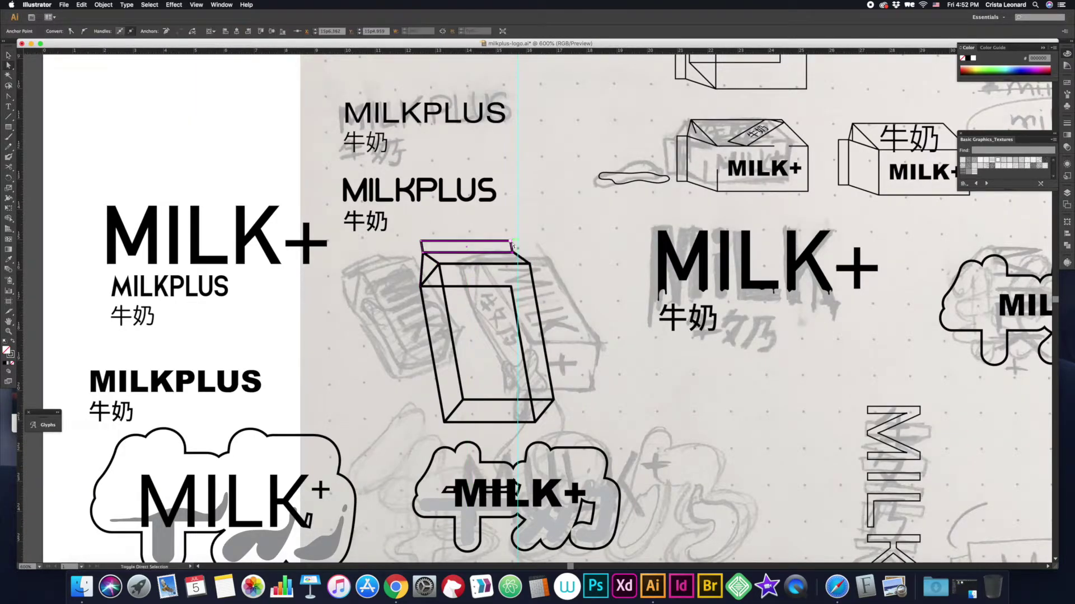
scroll(511, 246, down, 2)
key(v)
click(537, 313)
mouse_move(565, 386)
mouse_down()
mouse_move(592, 367)
mouse_move(602, 381)
mouse_up()
click(606, 384)
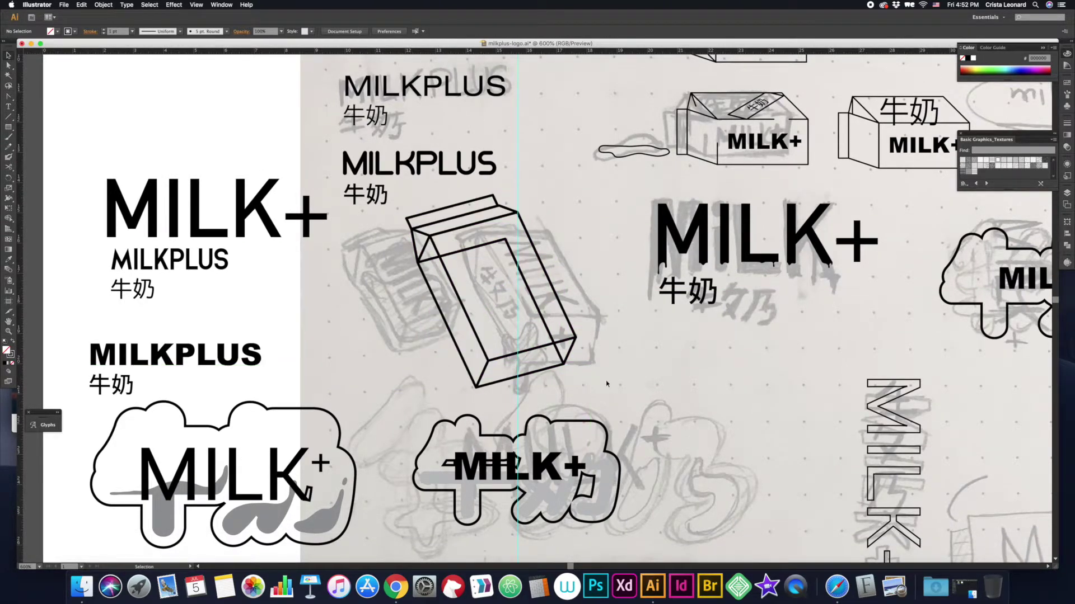
- Delete the front panel outline and make an offset copy of the inner panel
click(564, 365)
key(Delete)
key(a)
mouse_move(540, 246)
mouse_down()
mouse_move(553, 233)
mouse_move(564, 312)
mouse_up()
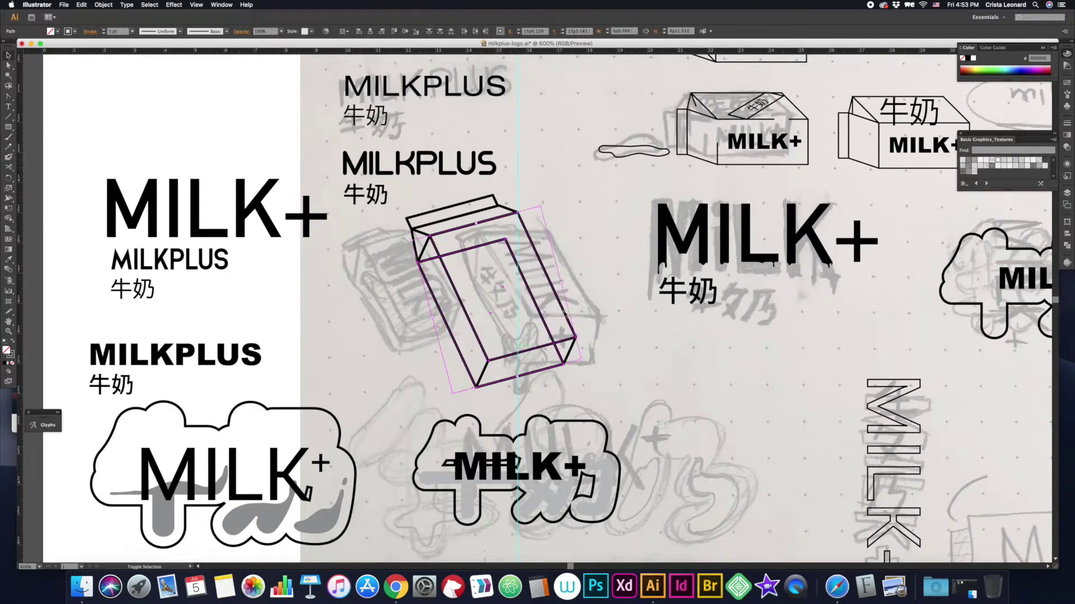
drag(564, 311, 558, 235)
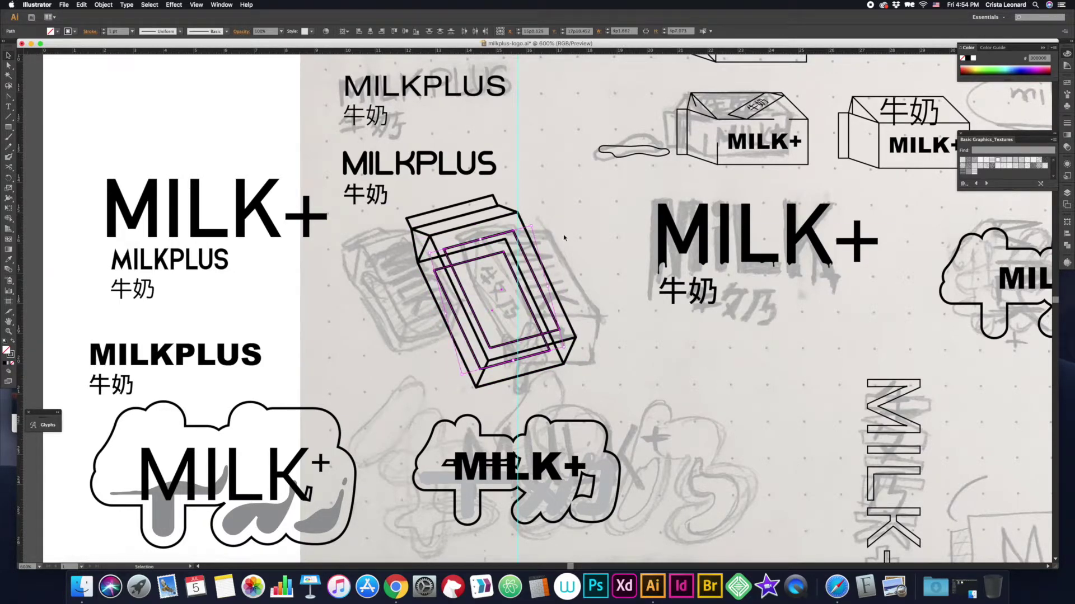
click(558, 235)
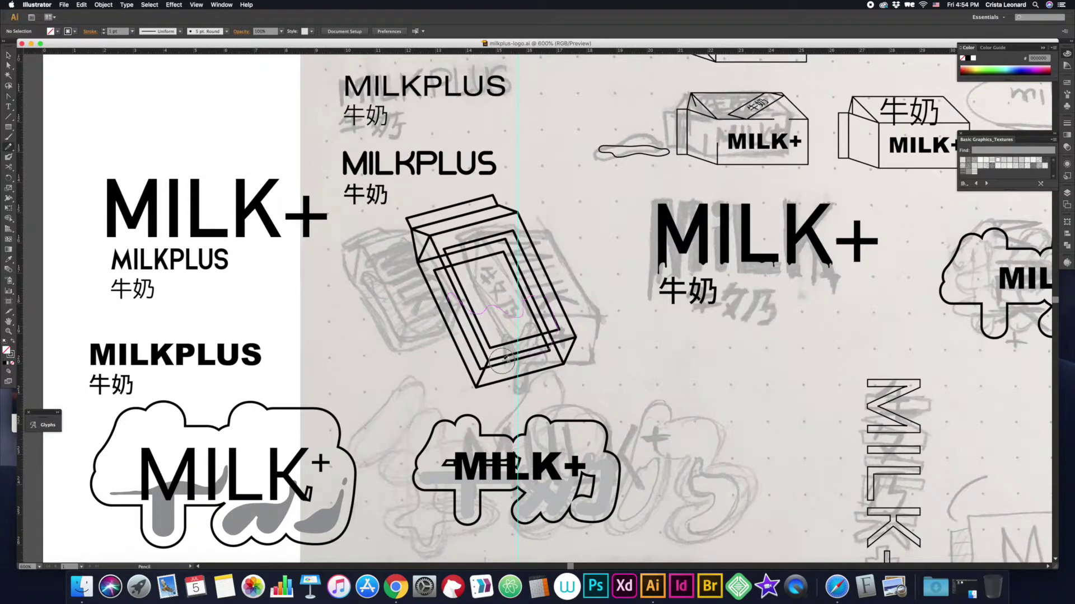
- Draw a short straight edge at the carton's lower right
key(backslash)
drag(549, 350, 582, 304)
key(shift+m)
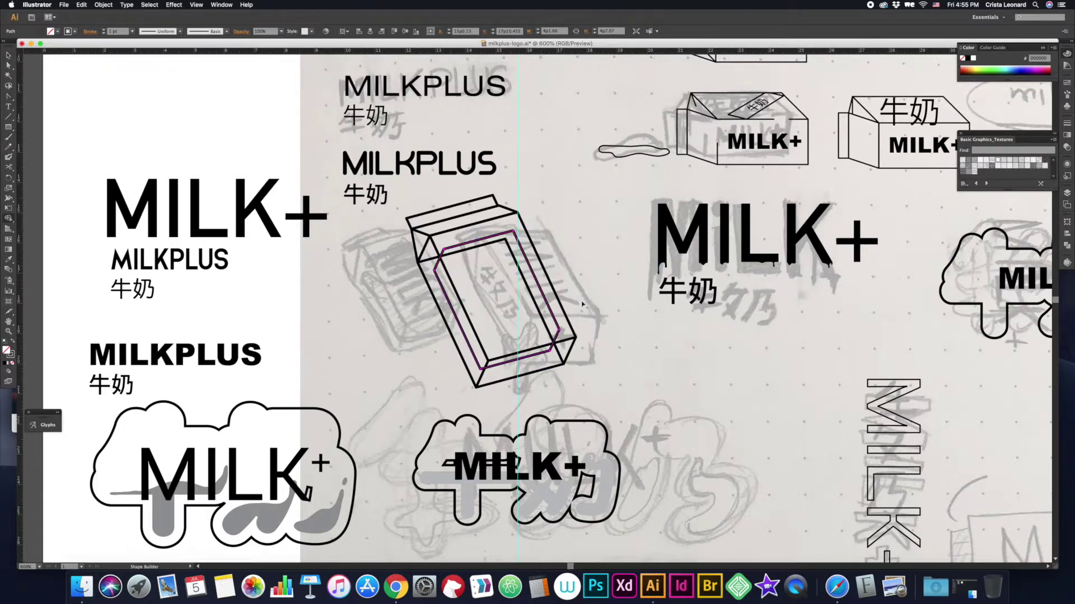
scroll(456, 318, right, 5)
- Redraw the panel's top edge as a wave and select the panel paths for merging
key(n)
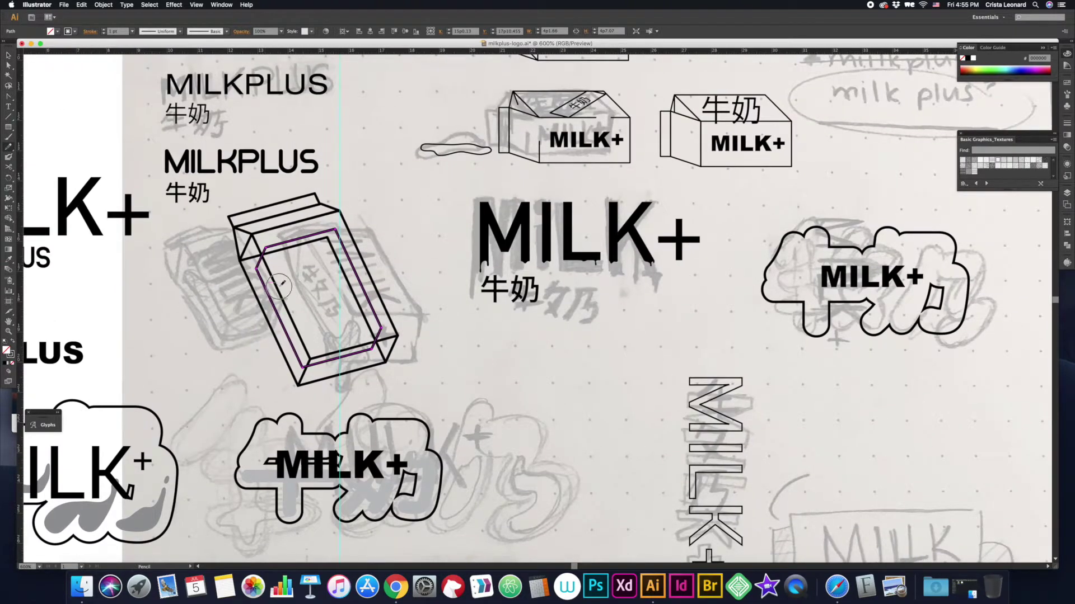
drag(365, 292, 367, 294)
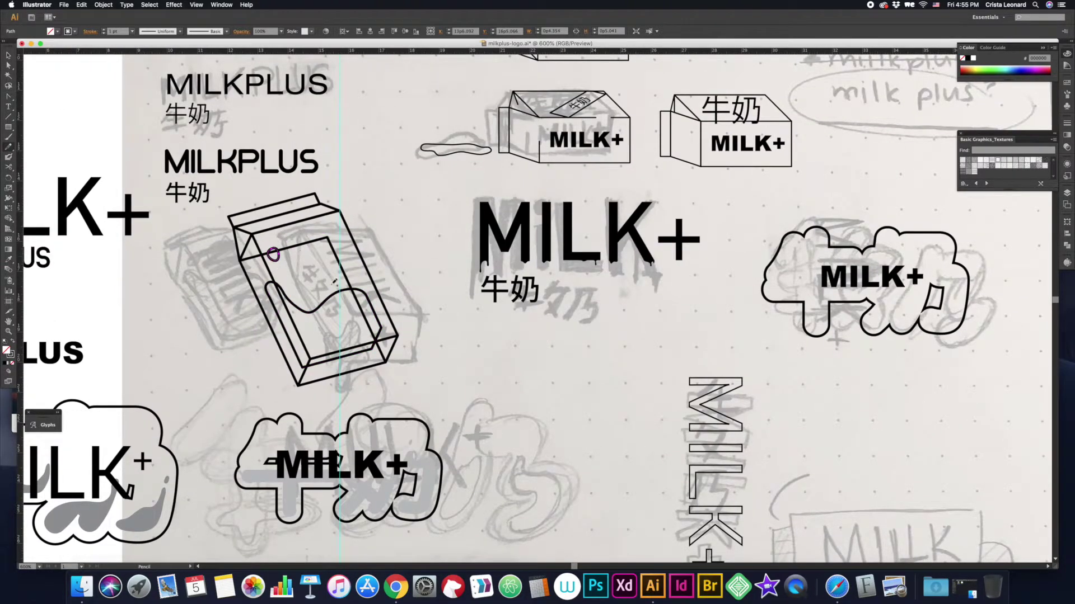
key(v)
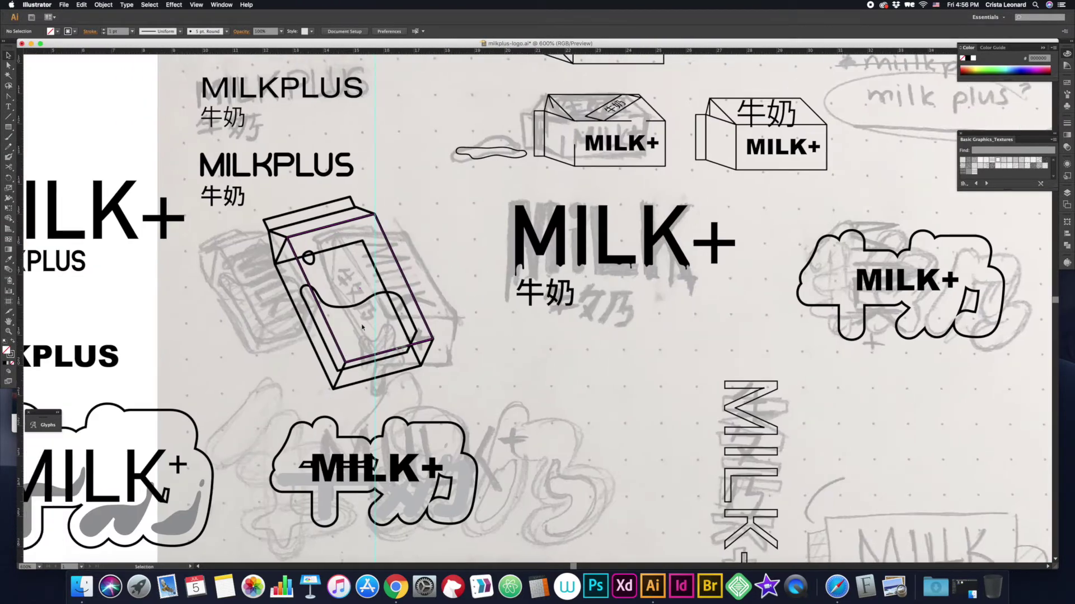
drag(362, 327, 417, 350)
key(shift+m)
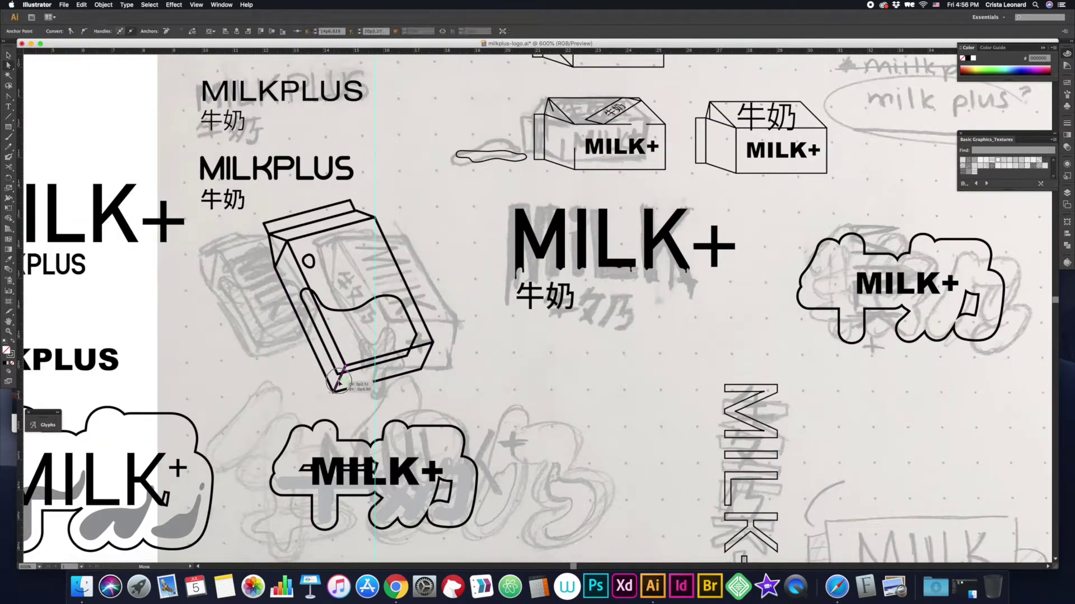
- Delete the wavy panel shape and pick out the carton's outline paths for anchor editing
scroll(348, 379, up, 3)
click(358, 386)
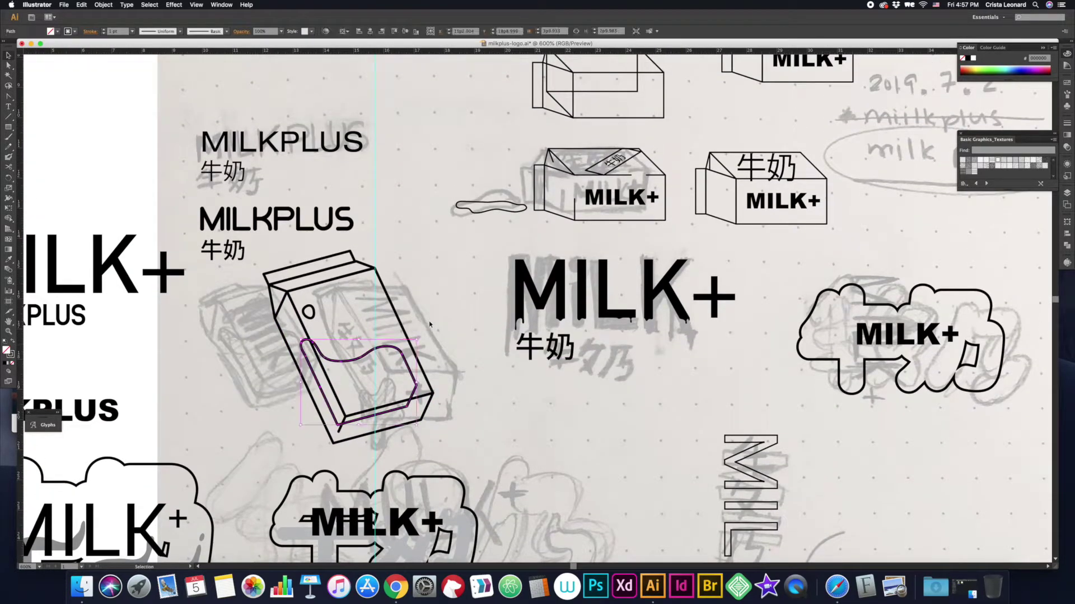
key(Delete)
click(310, 312)
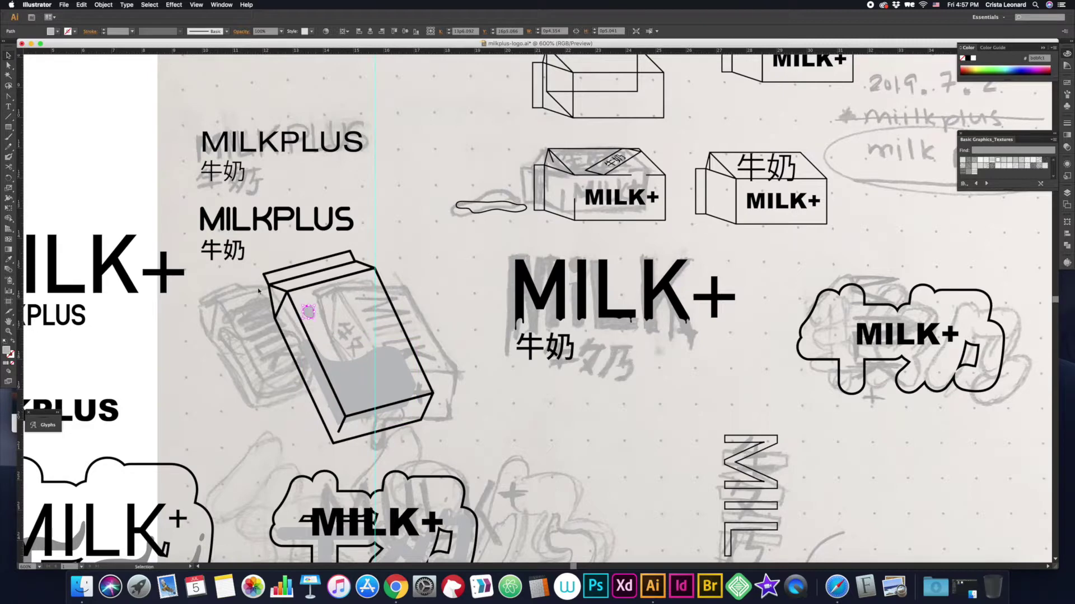
key(a)
click(280, 329)
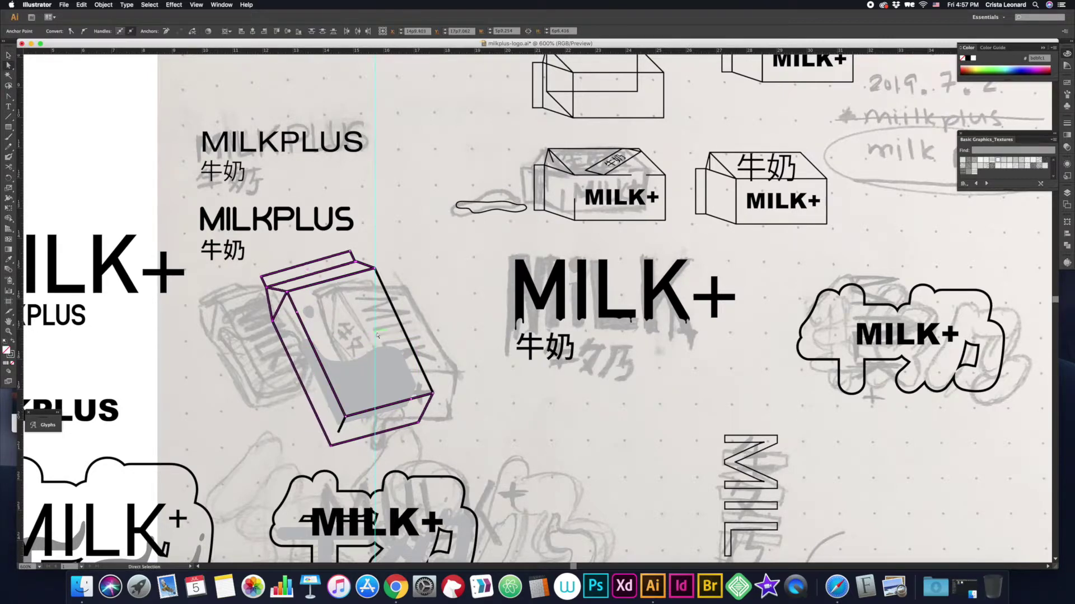
click(364, 264)
click(397, 262)
- Adjust the carton outline's corner anchors and the grey milk wave so they line up
click(264, 272)
drag(359, 268, 354, 273)
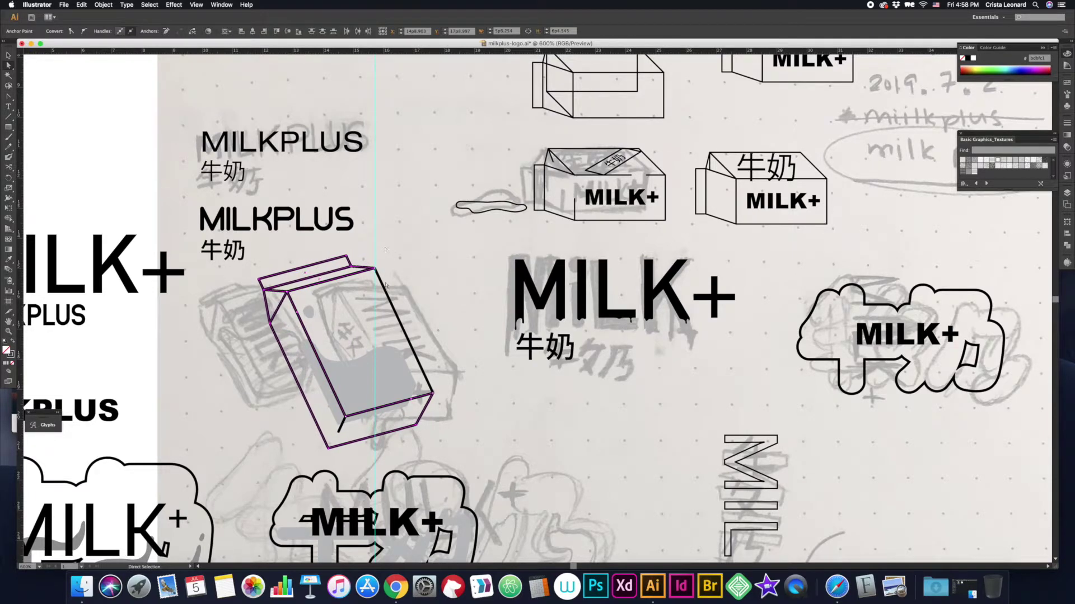
click(302, 342)
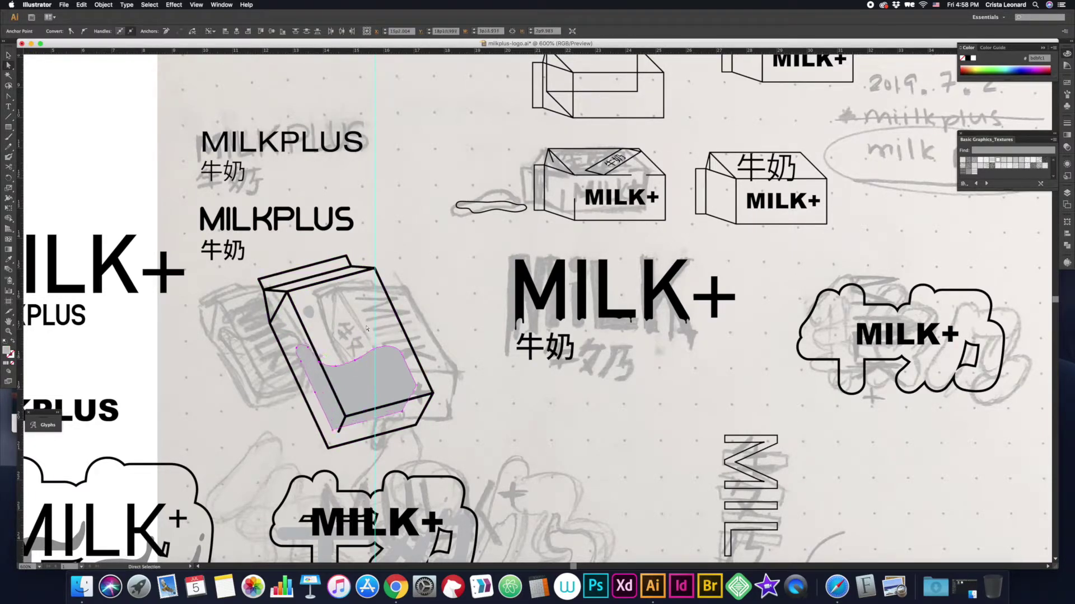
scroll(367, 328, up, 1)
key(super+shift+a)
drag(293, 349, 294, 349)
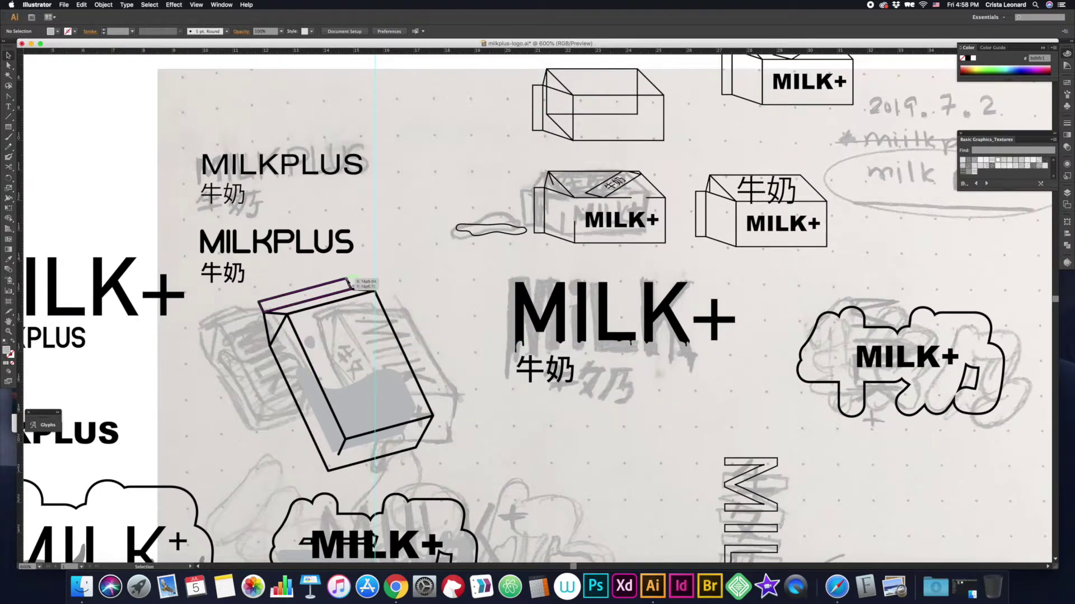
scroll(417, 290, down, 2)
click(342, 243)
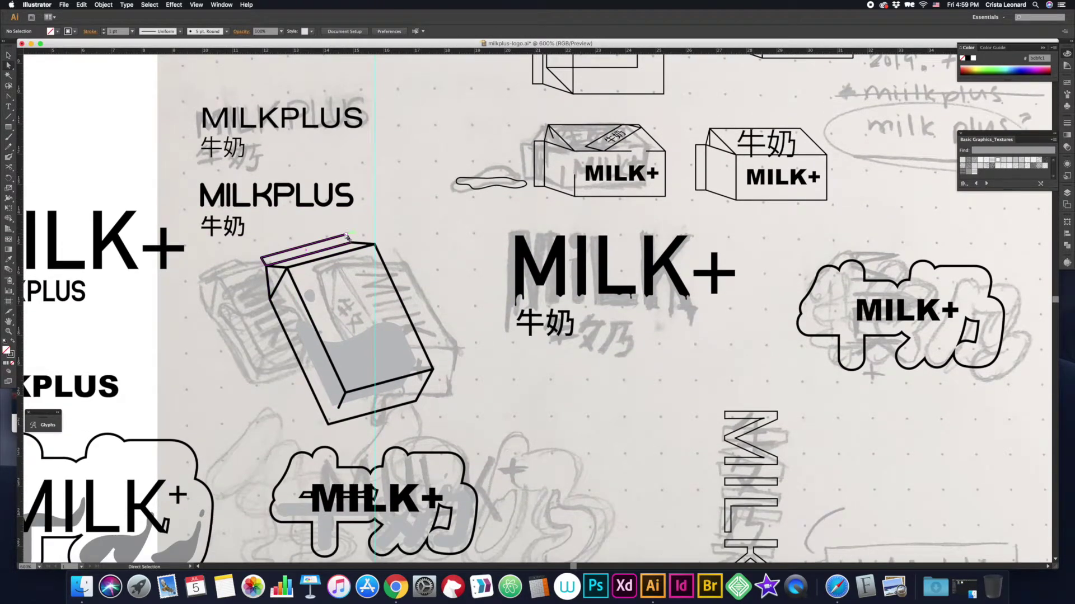
key(super+minus)
key(super+minus)
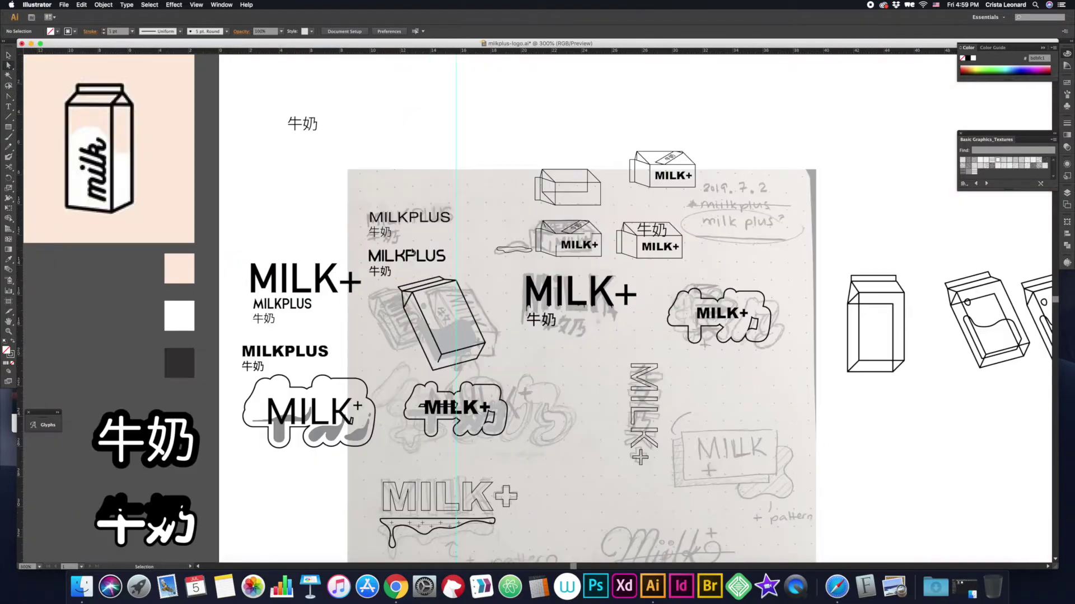
- Make a duplicate of the MILK+ logo group below the original
key(v)
scroll(535, 274, right, 1)
key(super+shift+a)
key(a)
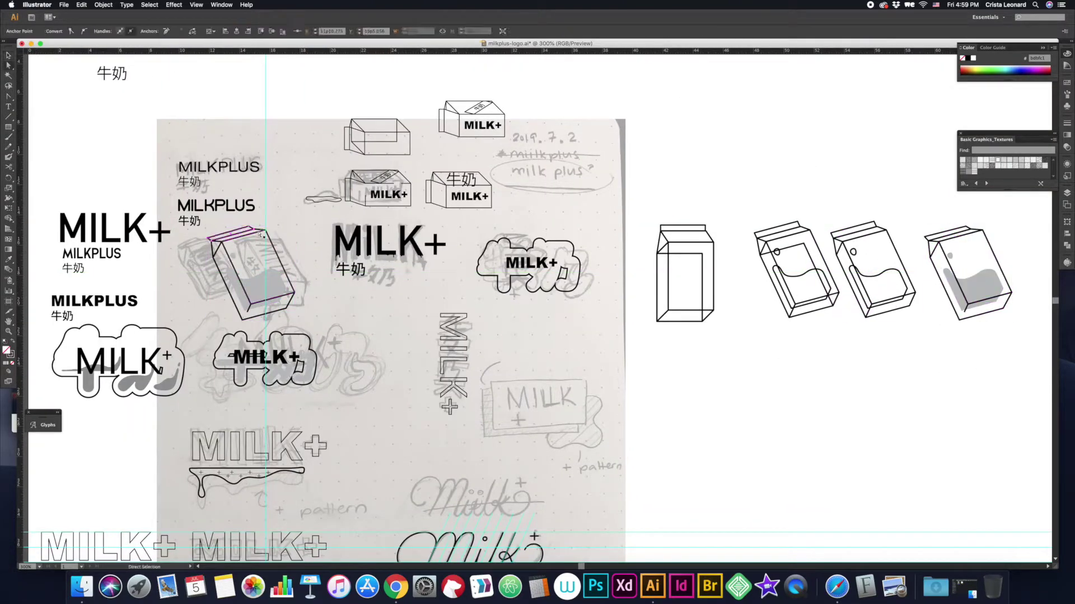
scroll(300, 248, left, 1)
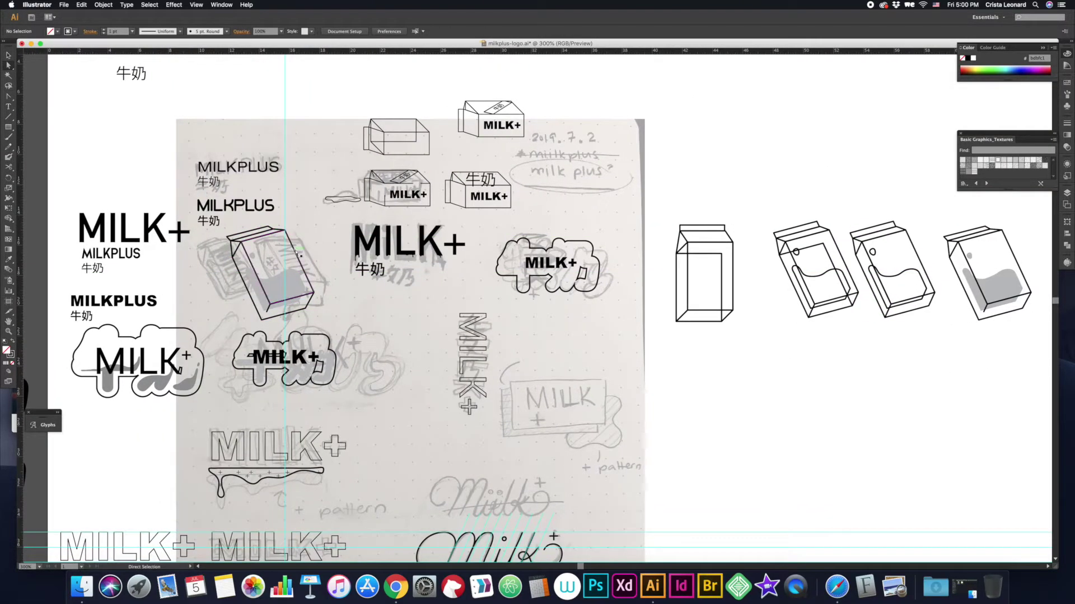
click(399, 237)
scroll(399, 238, down, 1)
drag(399, 231, 405, 307)
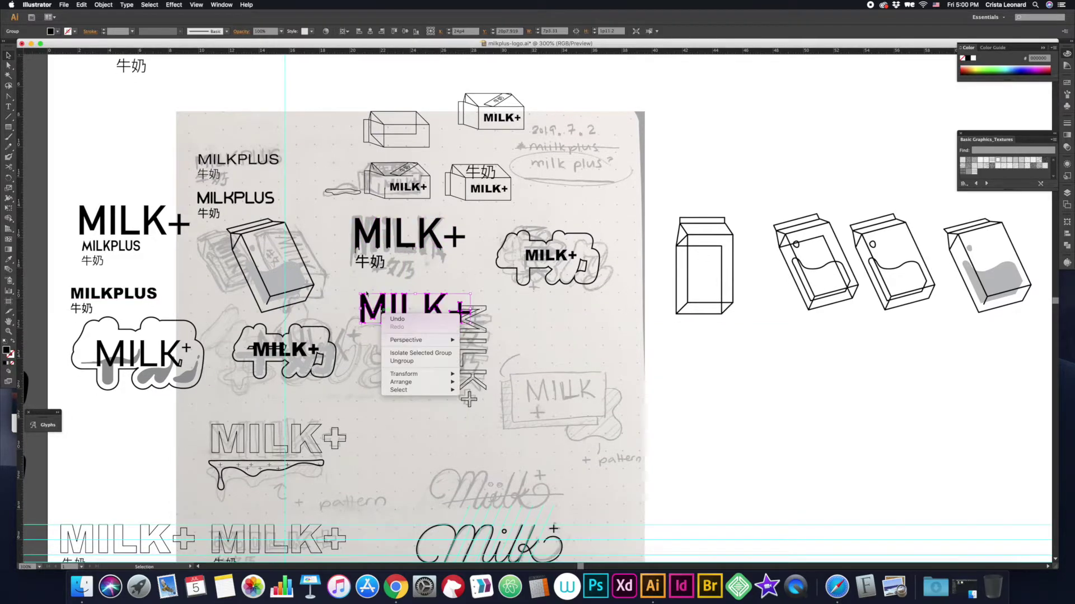
- Rotate the MILK+ copy 90° and set it tilted across the carton's front panel
right_click(480, 288)
click(532, 392)
mouse_move(412, 297)
mouse_down()
mouse_move(332, 334)
mouse_move(370, 365)
mouse_move(364, 374)
mouse_move(294, 319)
mouse_up()
key(super+equal)
key(super+equal)
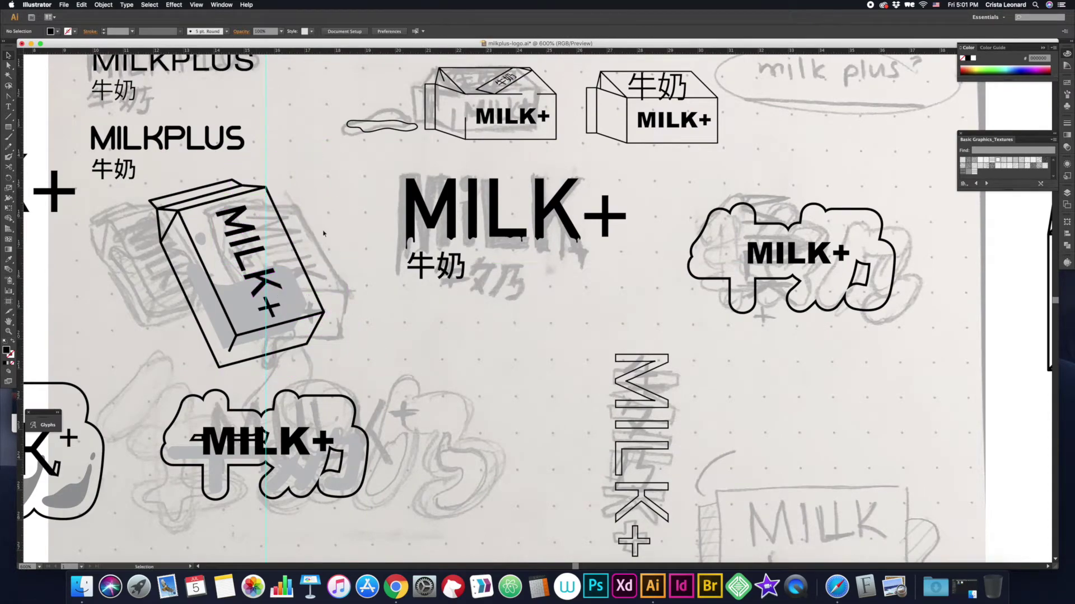
key(super+minus)
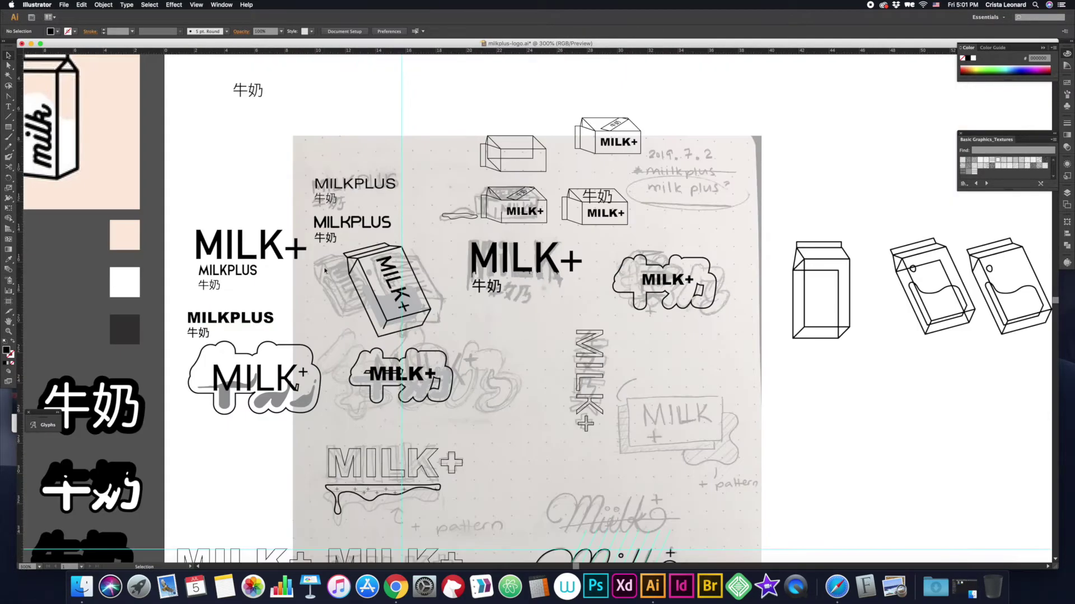
- Change the MILKPLUS text to MILK+ and convert it to outlines
key(super+v)
text(+)
key(Escape)
right_click(546, 321)
click(545, 322)
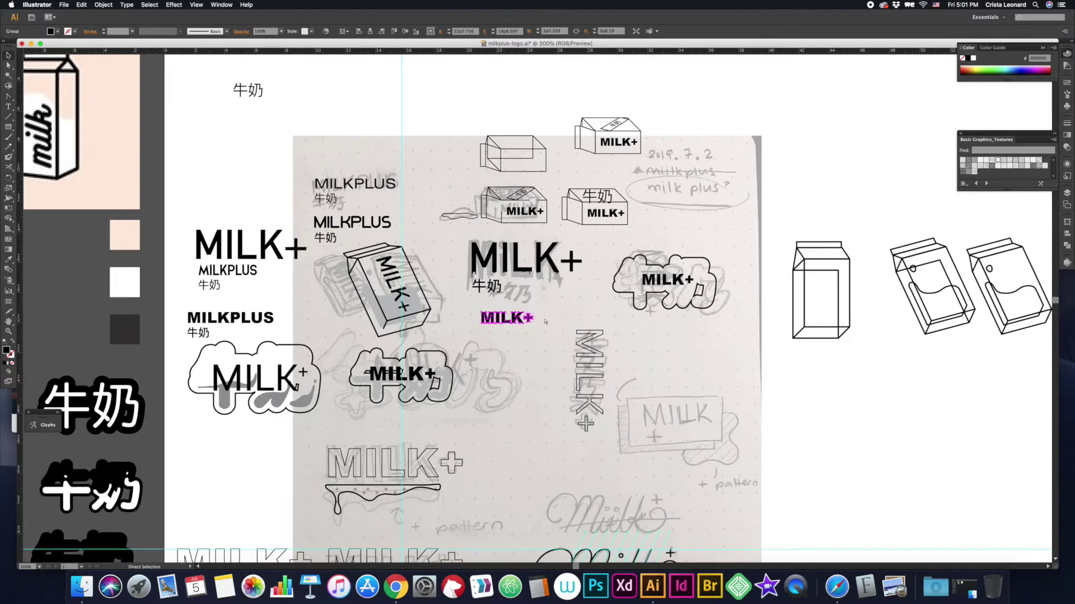
key(Return)
- Place the tilted MILK+ and a reflected, rotated copy onto the carton
key(Return)
drag(506, 318, 421, 283)
key(o)
key(Return)
click(623, 368)
right_click(427, 288)
click(532, 366)
key(Return)
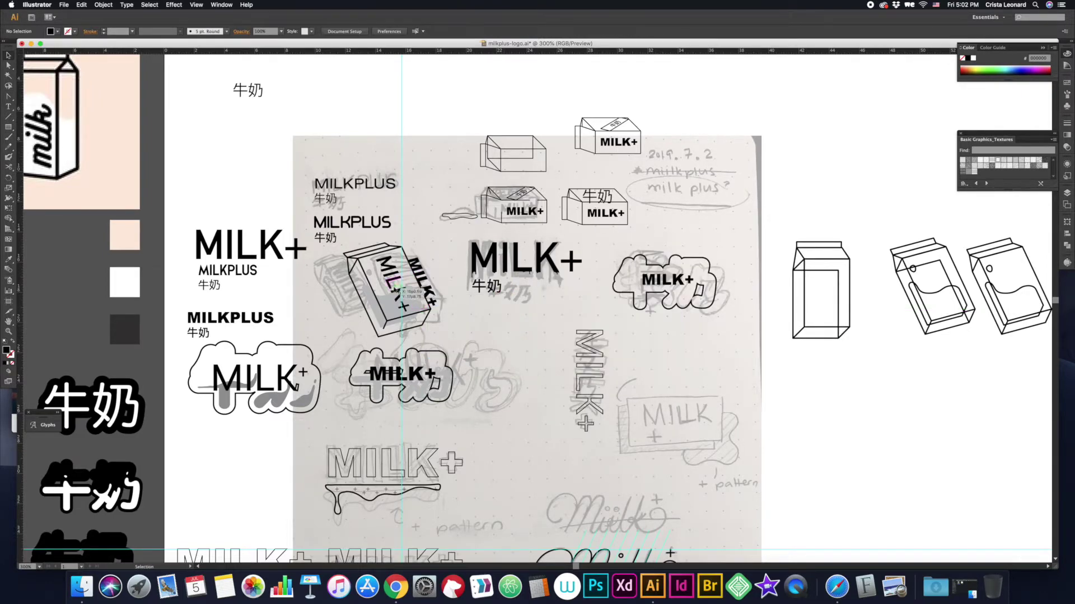
drag(411, 291, 415, 303)
- Add a new MILK+ text line, try a steep rotation, then undo it
key(t)
scroll(493, 342, right, 1)
click(477, 343)
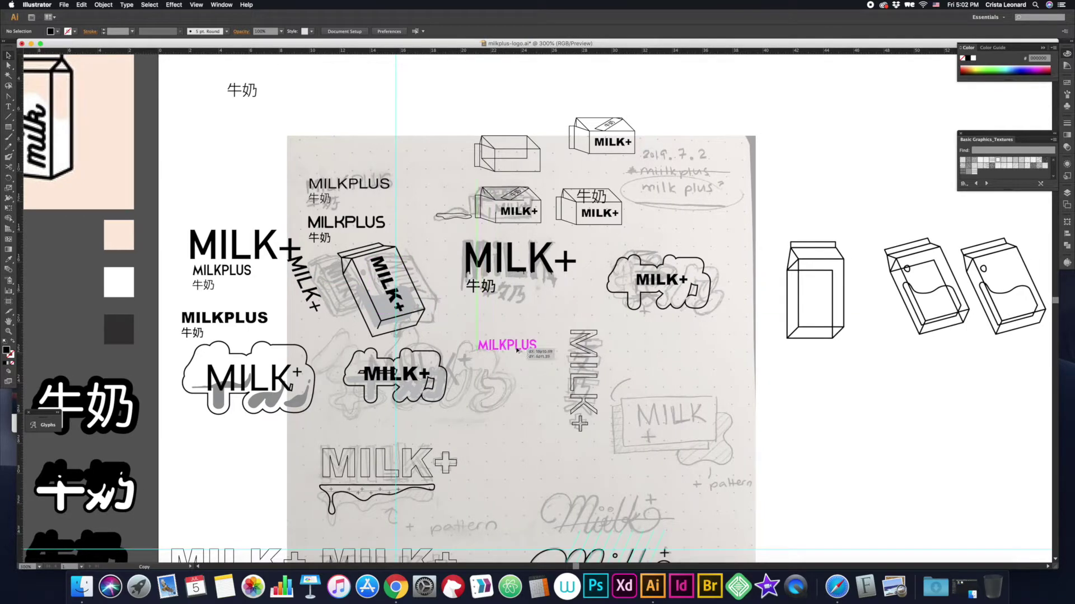
text(MILK+)
key(Escape)
right_click(545, 309)
click(711, 330)
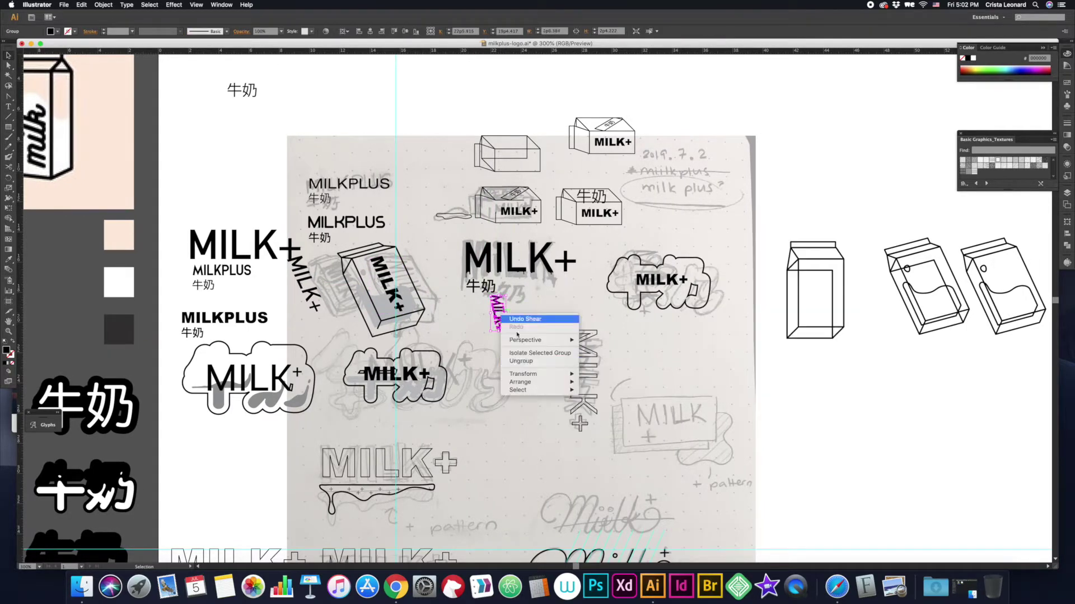
key(ctrl+z)
key(ctrl+z)
key(ctrl+z)
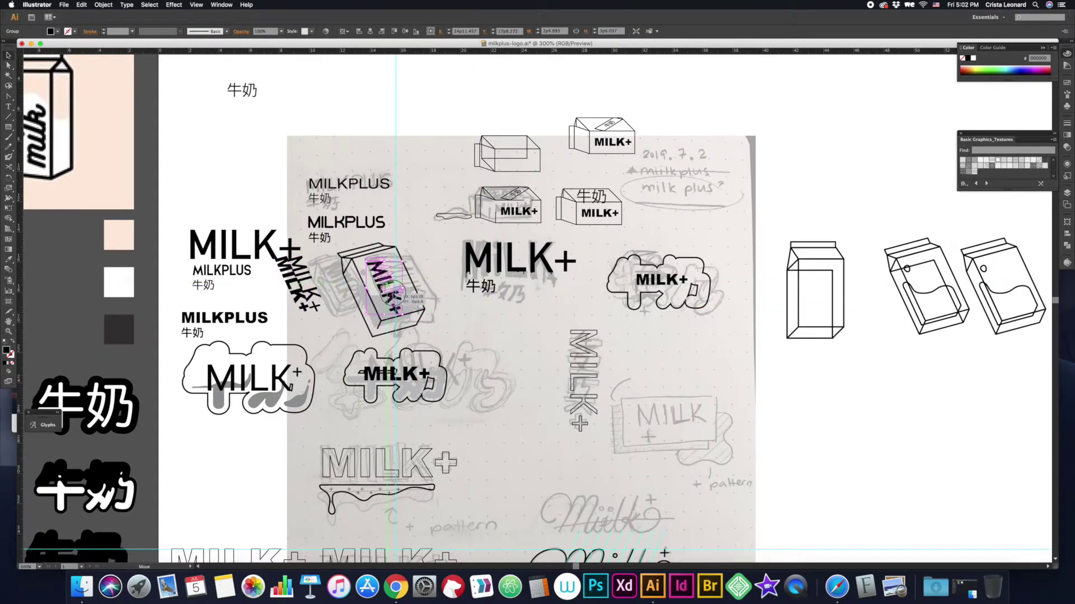
click(450, 311)
- Select the carton together with both MILK+ letterings
scroll(451, 311, right, 1)
scroll(515, 311, down, 3)
scroll(515, 310, down, 3)
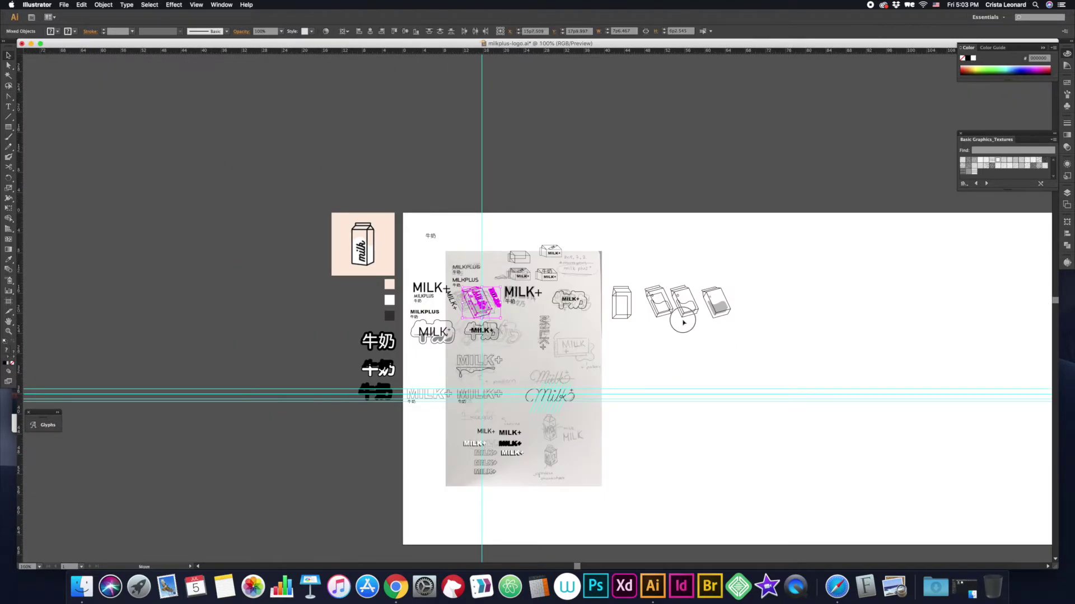
scroll(570, 337, right, 3)
scroll(610, 319, up, 5)
scroll(311, 211, right, 2)
scroll(312, 211, right, 3)
click(398, 385)
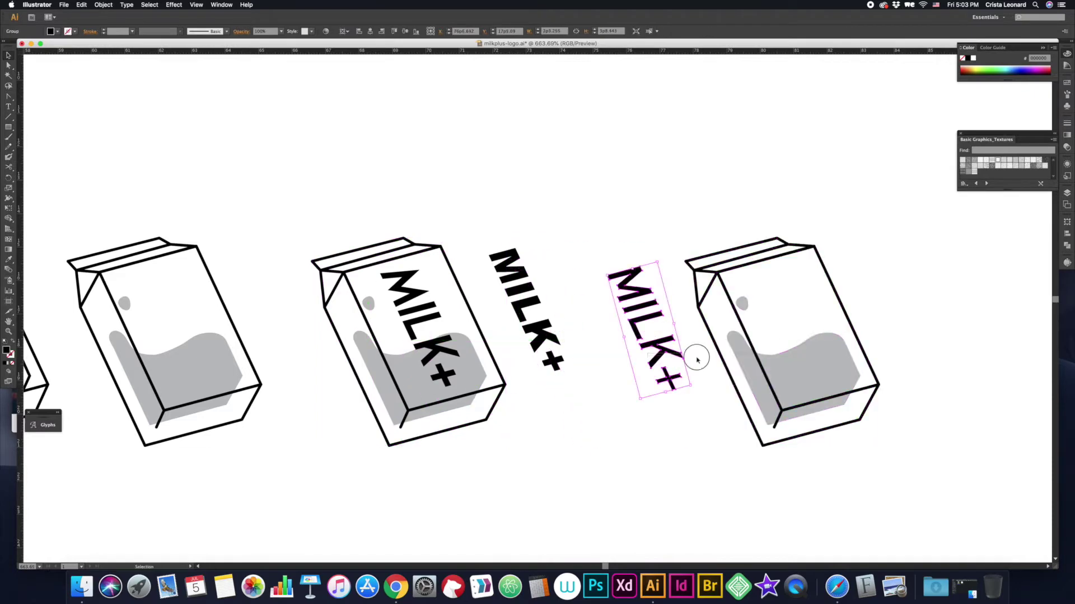
shift+click(518, 302)
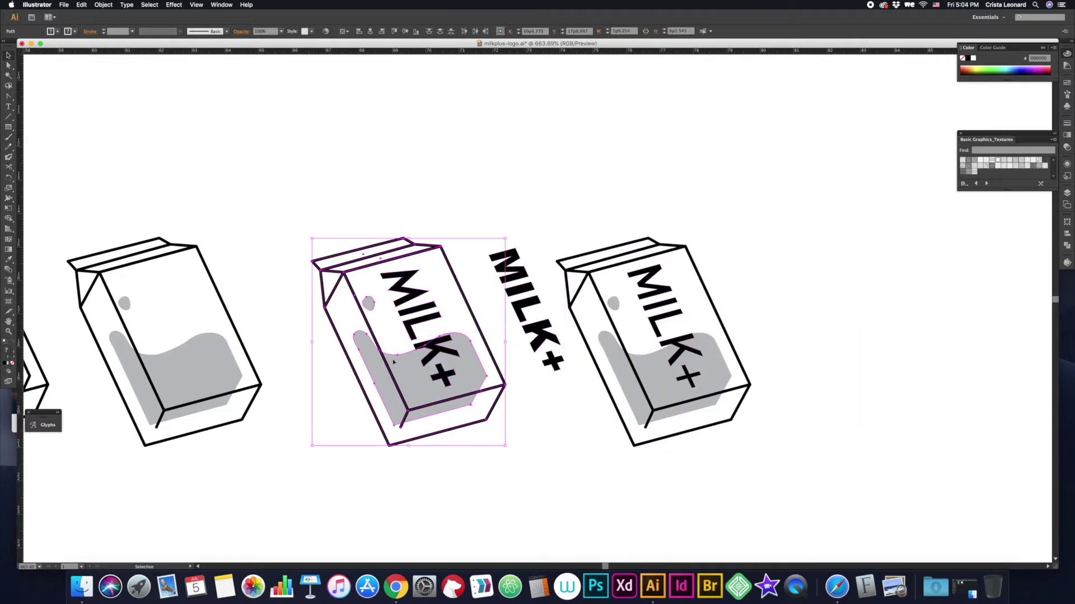
key(super+minus)
- Zoom in on the lower carton sketch
scroll(719, 192, left, 3)
scroll(700, 302, left, 5)
scroll(605, 336, down, 3)
key(z)
drag(446, 437, 498, 362)
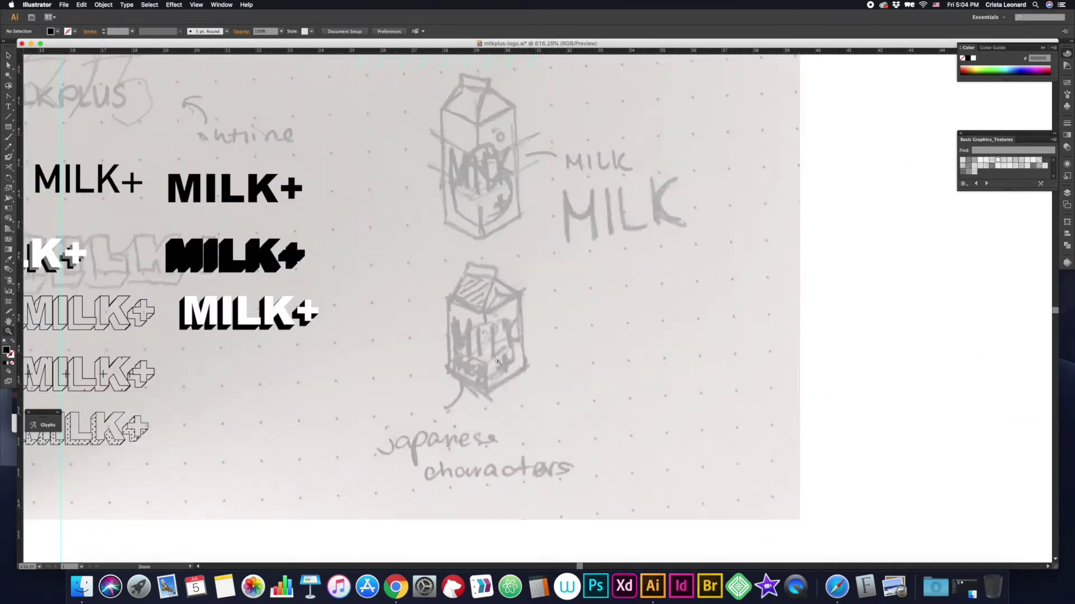
- Draw an unfilled rectangle, skew it into a carton side and mirror a copy as the other side
drag(441, 278, 518, 400)
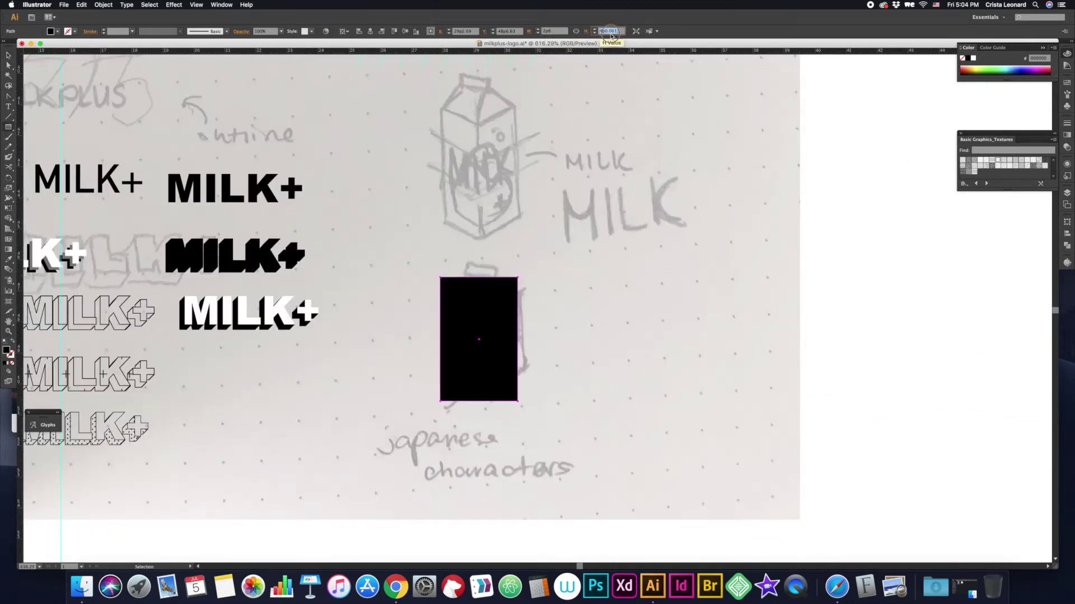
drag(478, 339, 752, 339)
key(shift+x)
key(shift+Left)
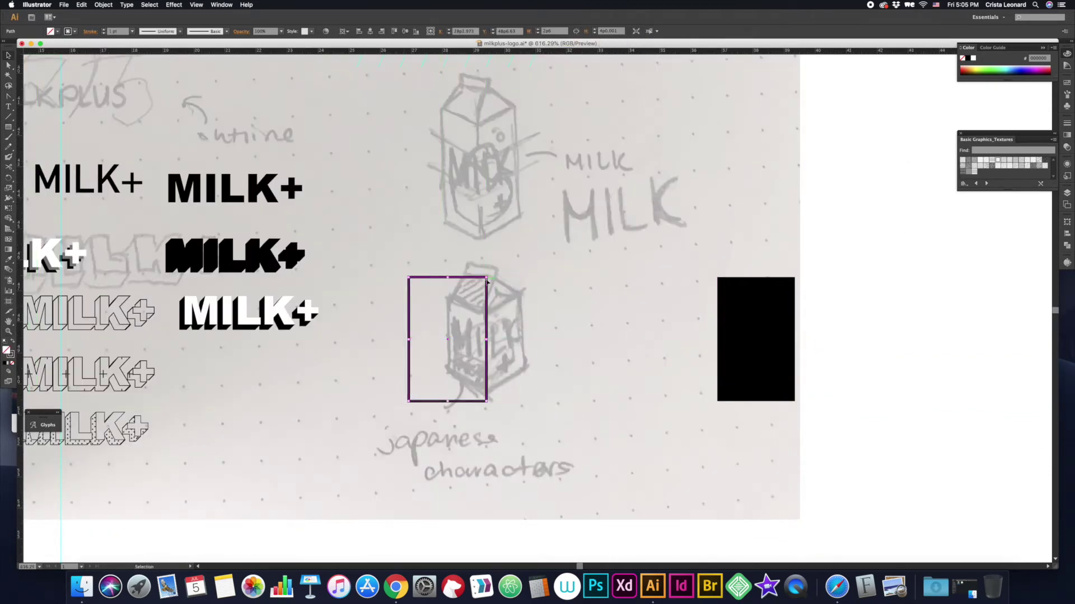
key(a)
key(v)
drag(404, 339, 560, 339)
- Narrow the left face to 2p0 width and join the right face to it
click(573, 303)
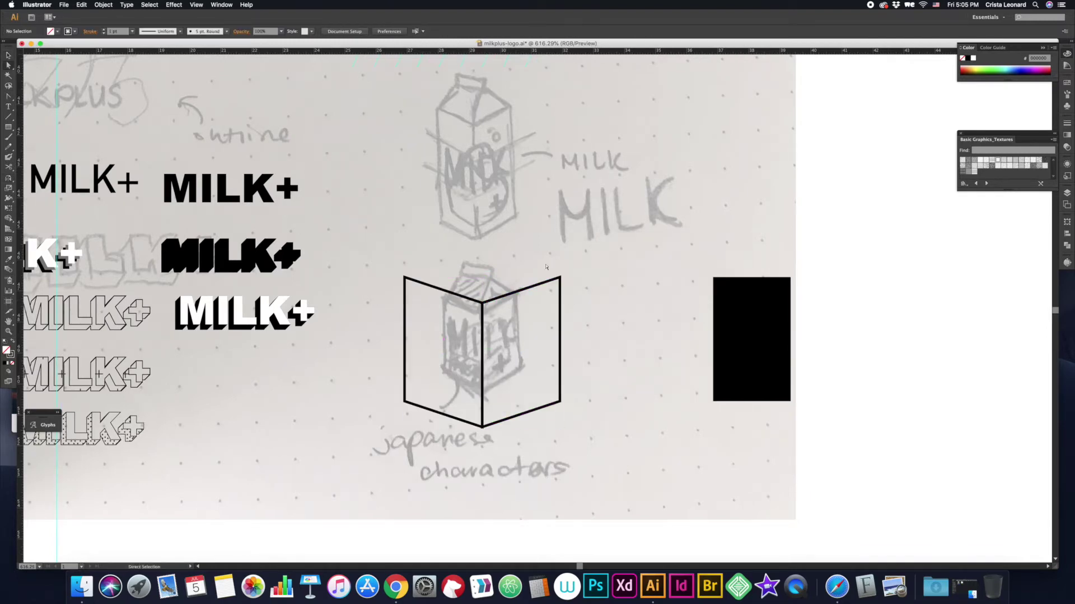
click(554, 336)
click(551, 31)
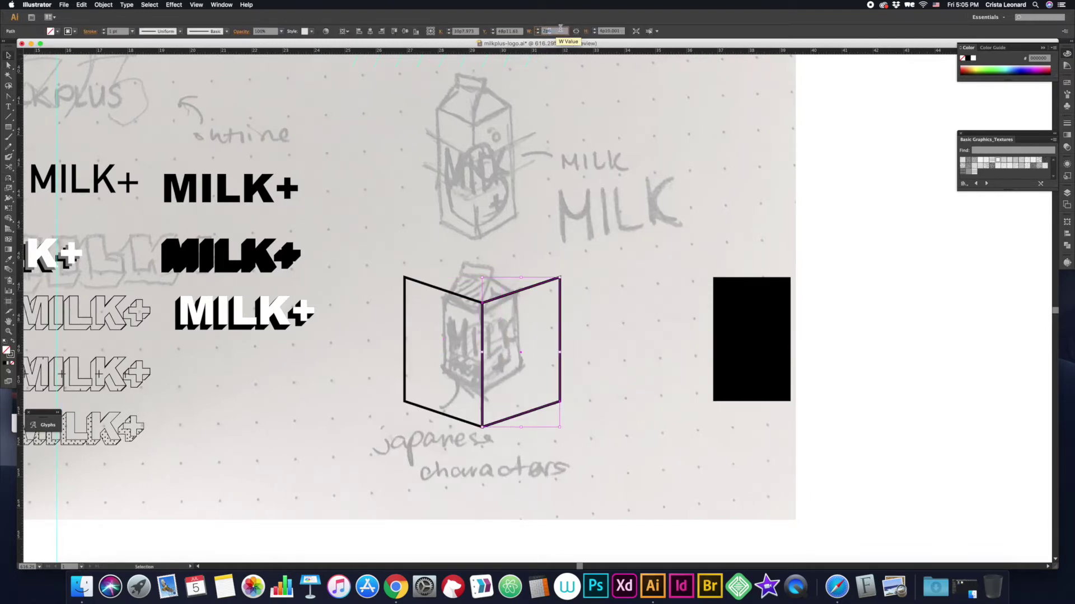
text(2p0)
key(Return)
drag(546, 302, 532, 302)
- Draw a square above the carton and skew it into the top face
key(m)
mouse_move(411, 214)
mouse_down()
mouse_move(475, 277)
mouse_move(475, 303)
mouse_move(443, 214)
mouse_move(505, 241)
mouse_up()
key(a)
key(cmd+z)
click(532, 336)
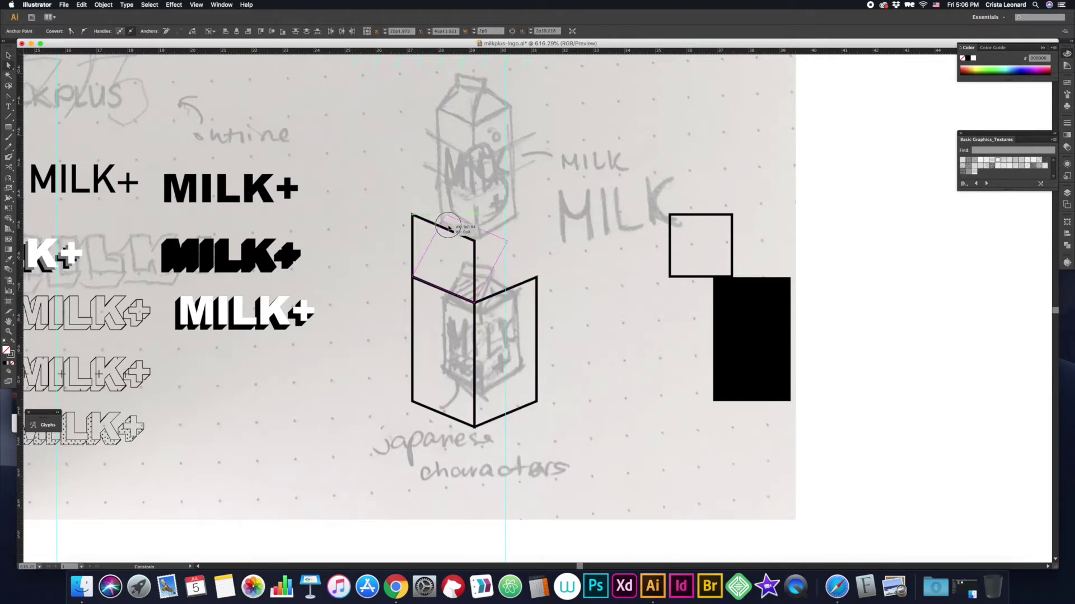
key(cmd+shift+z)
- Add the roof edge line, pull a corner to the roof peak and seat the cap
key(backslash)
drag(505, 241, 536, 277)
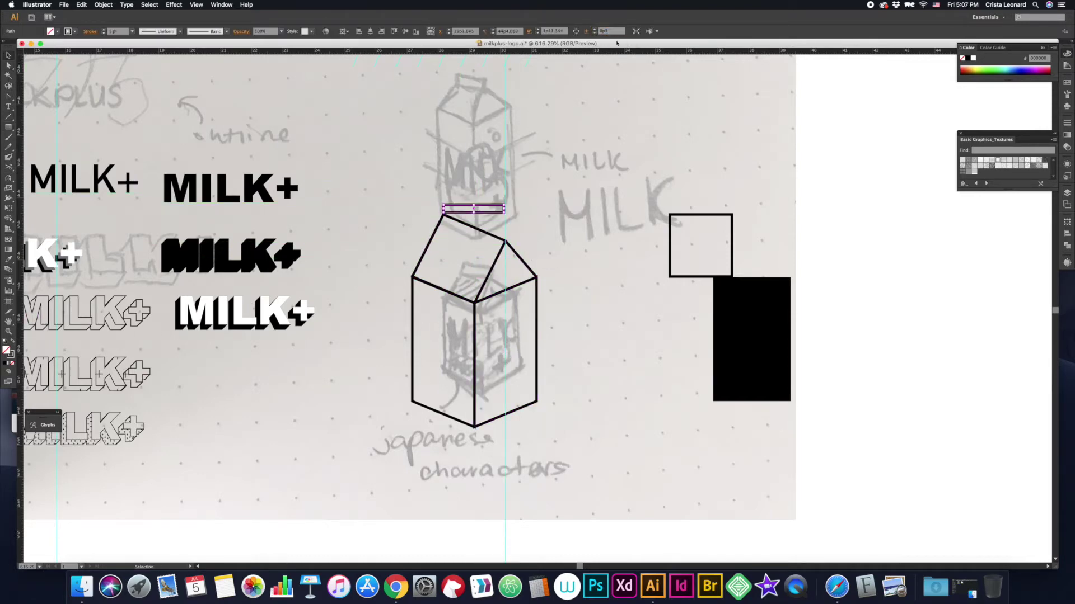
drag(504, 212, 507, 240)
scroll(508, 241, right, 2)
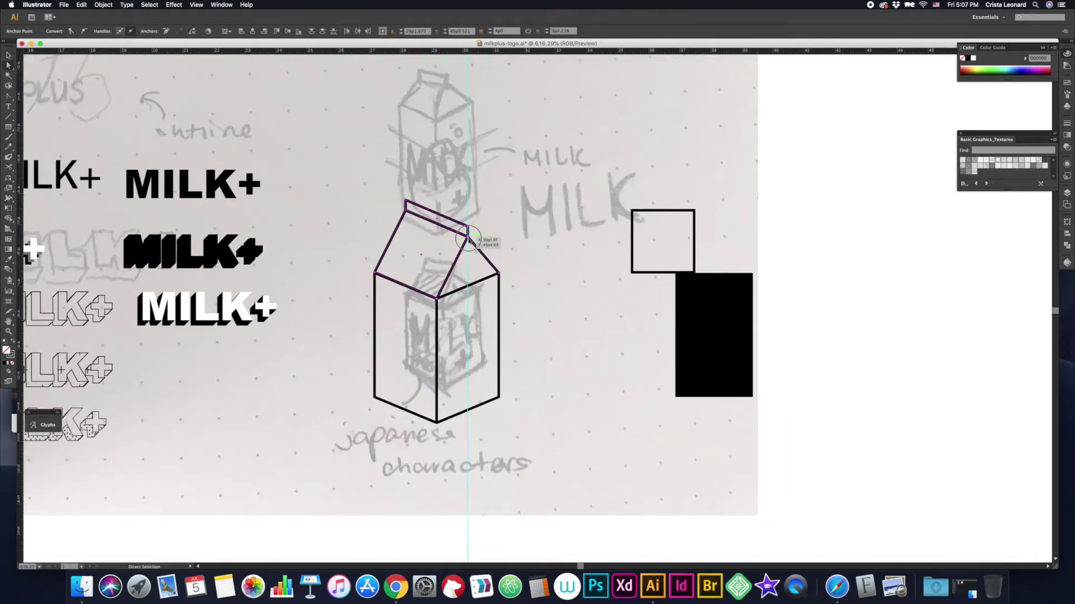
drag(469, 239, 455, 254)
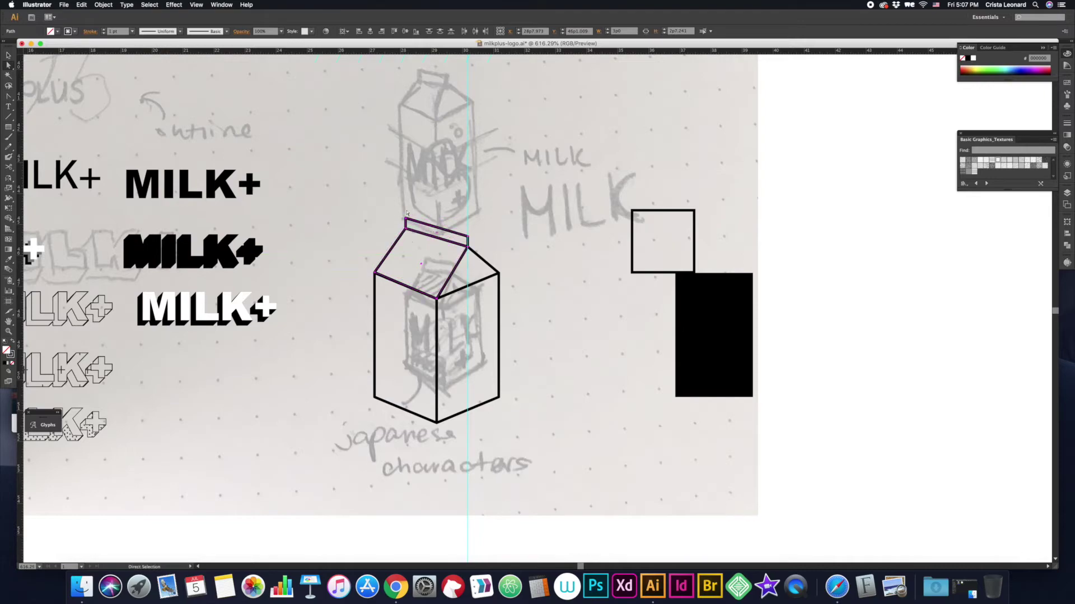
click(379, 359)
scroll(379, 359, right, 2)
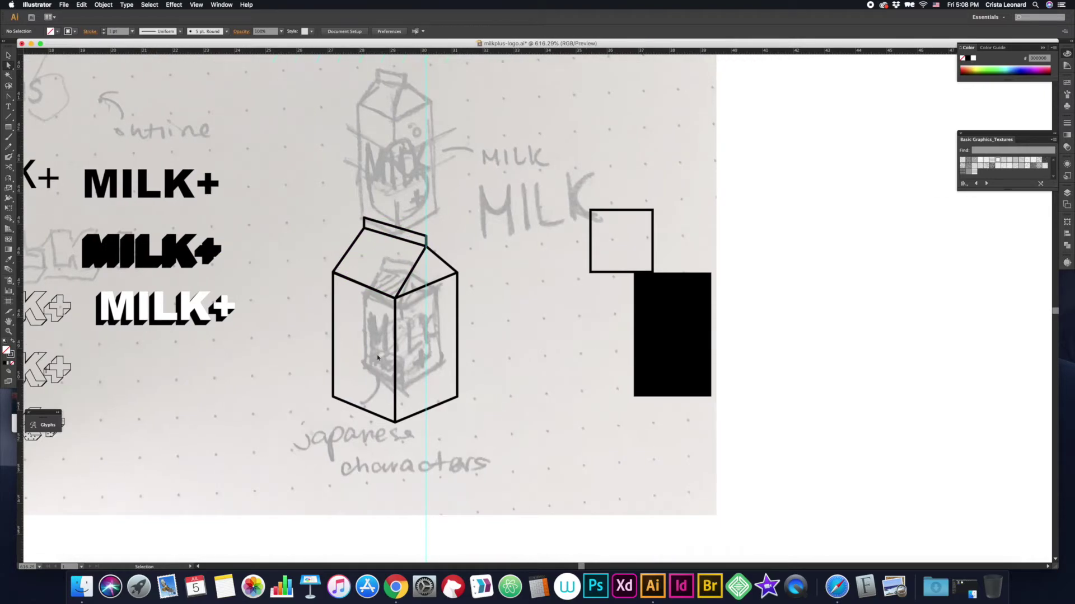
- Split the MILK+ copies into separate MI, LK and + pieces
scroll(378, 357, down, 3)
scroll(378, 357, up, 5)
scroll(365, 249, up, 5)
scroll(365, 250, down, 4)
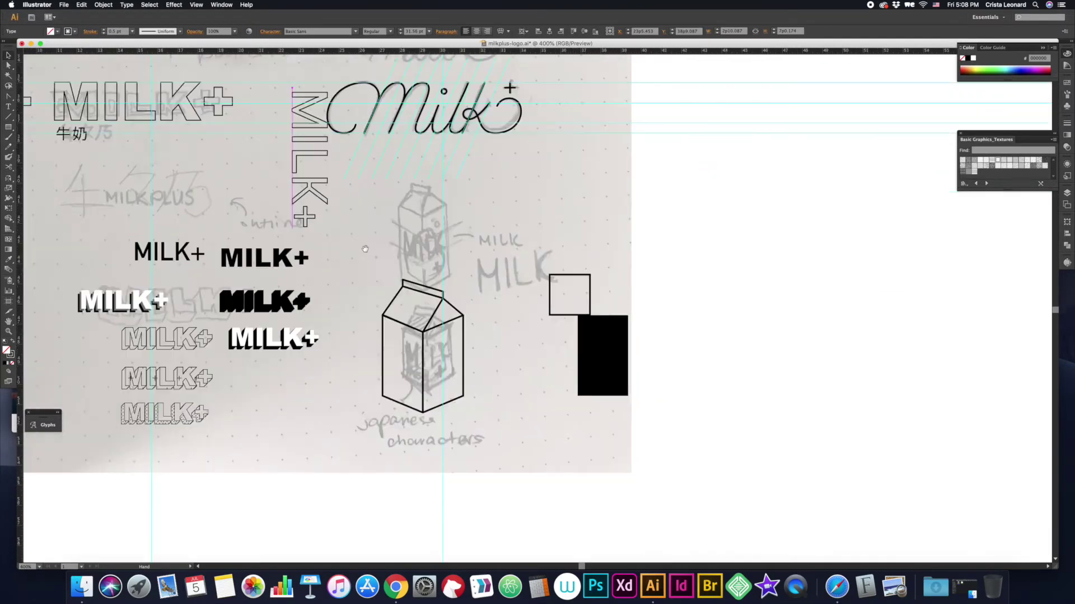
drag(365, 250, 425, 230)
drag(425, 230, 664, 231)
key(ctrl+d)
drag(582, 230, 526, 230)
key(Delete)
drag(413, 230, 495, 230)
key(Delete)
key(Escape)
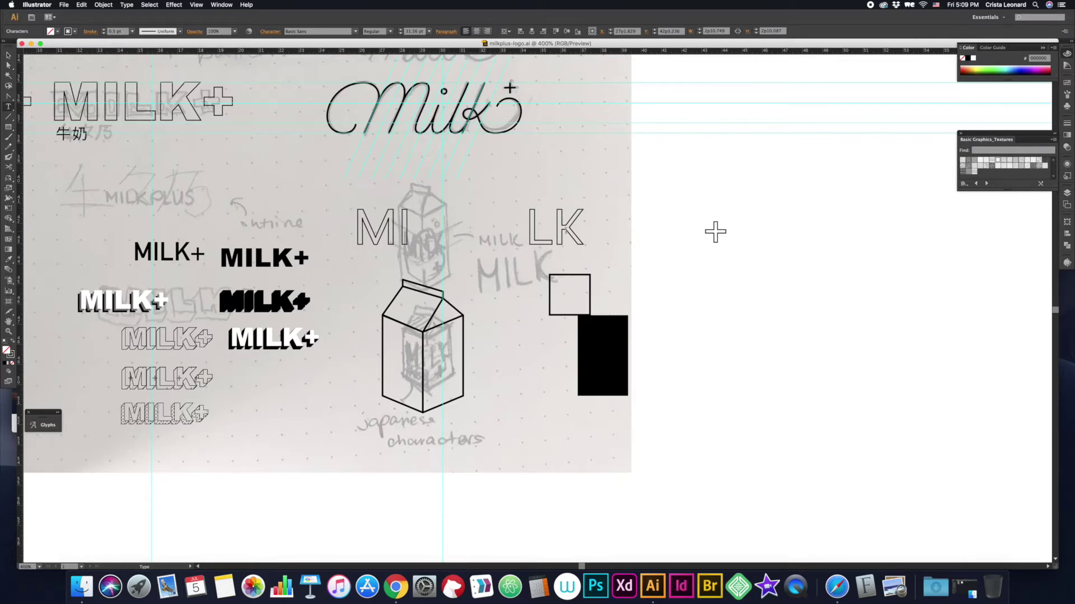
- Place MI, LK and + on the carton and a copy of 牛奶 below it
drag(715, 232, 444, 386)
drag(555, 227, 452, 355)
drag(403, 240, 408, 372)
key(super+v)
drag(571, 302, 409, 399)
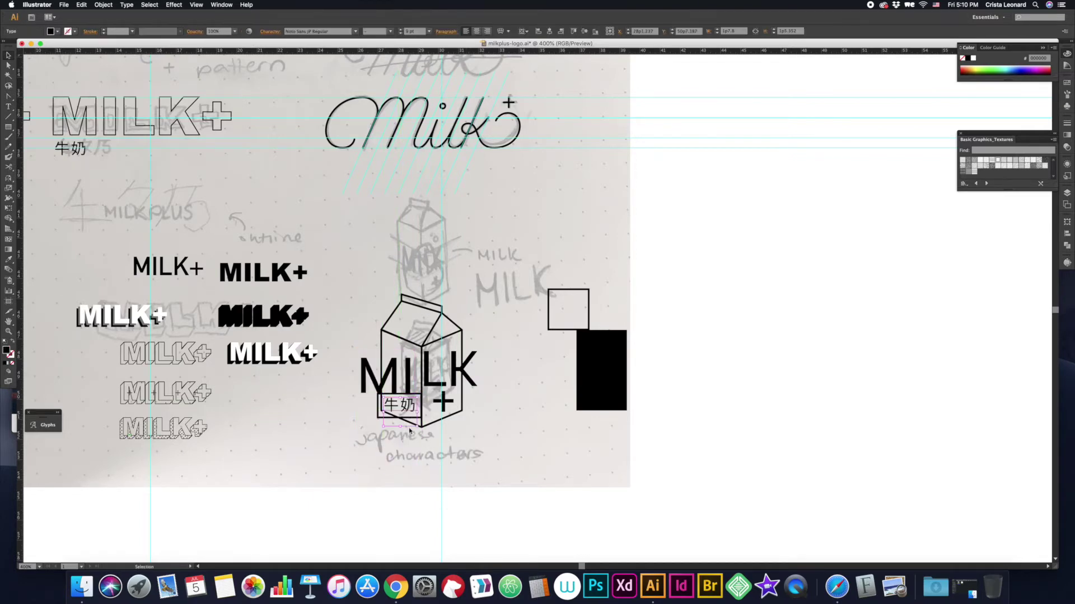
drag(414, 410, 415, 451)
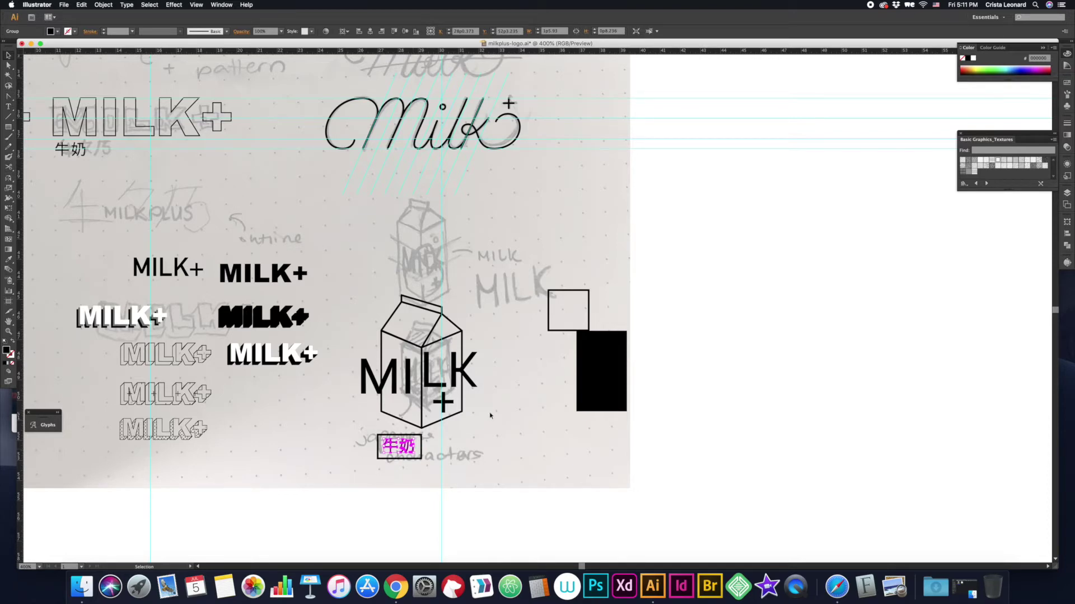
key(Escape)
- Duplicate the carton to the right and move the MILK text onto the copy
key(ctrl+equal)
drag(543, 333, 696, 336)
drag(526, 397, 697, 434)
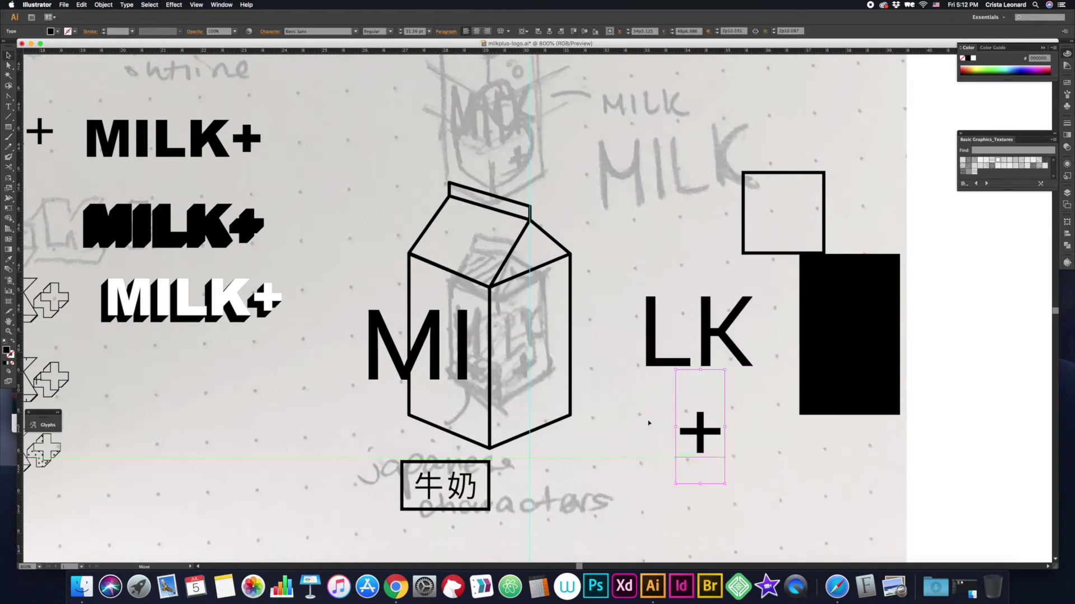
key(ctrl+0)
key(ctrl+equal)
key(Escape)
scroll(537, 280, right, 5)
alt+drag(297, 325, 522, 324)
drag(325, 227, 524, 338)
- Apply Envelope Distort > Make with Mesh to the MILK lettering
click(103, 5)
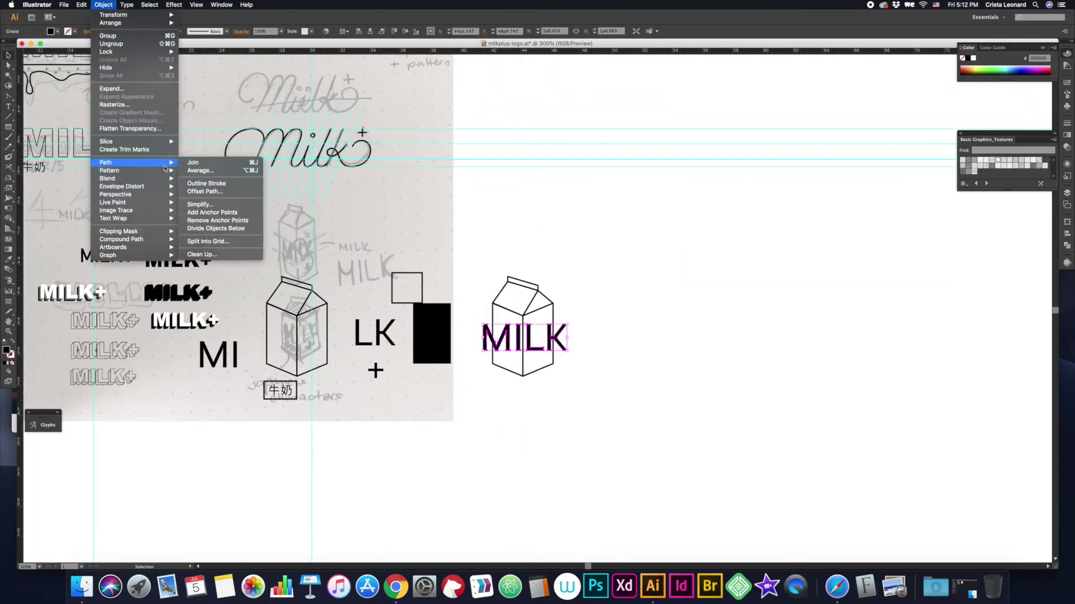
click(195, 220)
key(ctrl+equal)
key(ctrl+equal)
key(ctrl+equal)
click(104, 4)
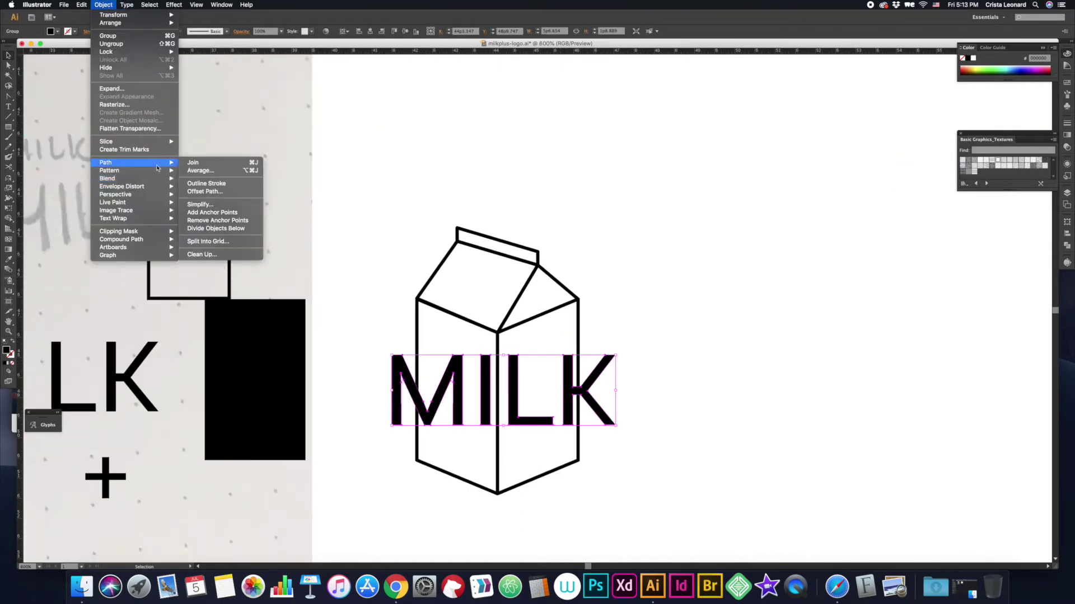
click(210, 194)
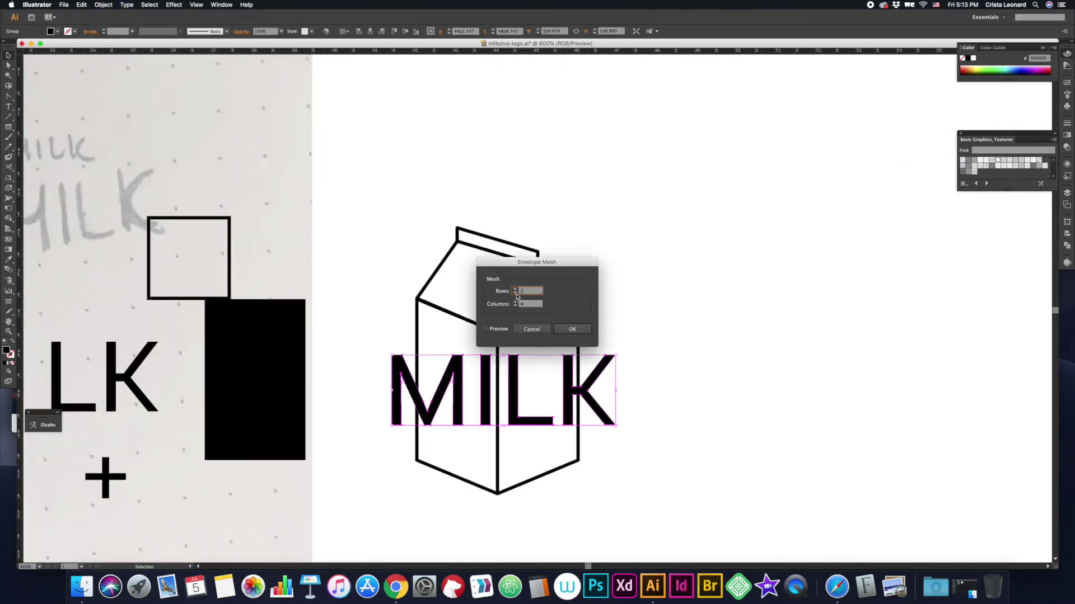
click(572, 329)
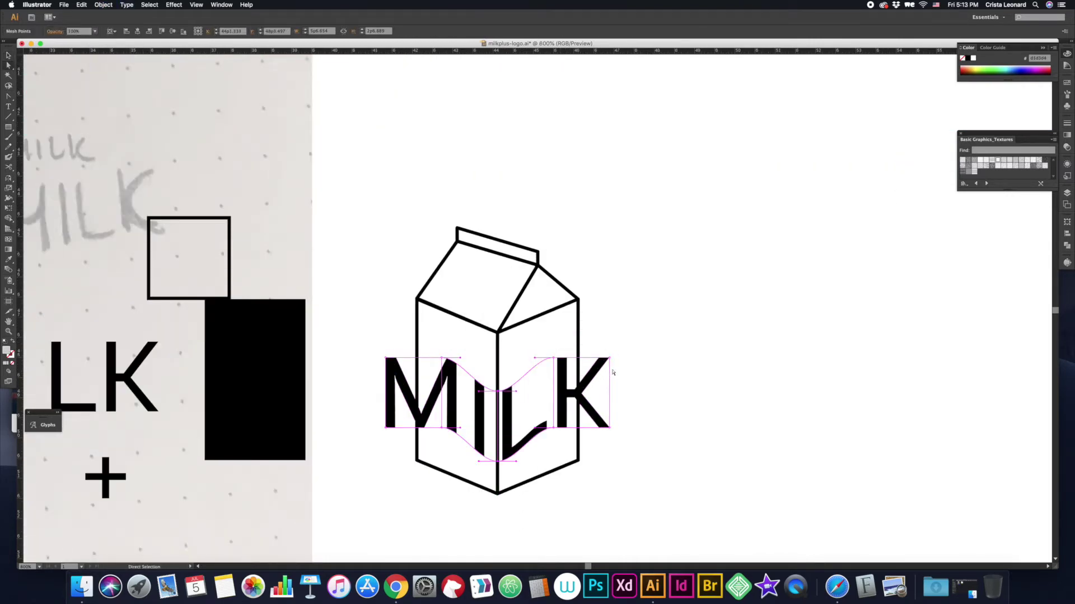
- Drag the mesh points to warp MILK, then undo the warp to leave it straight
drag(609, 359, 609, 325)
mouse_move(576, 433)
mouse_down()
mouse_move(572, 420)
mouse_move(554, 427)
mouse_up()
click(497, 462)
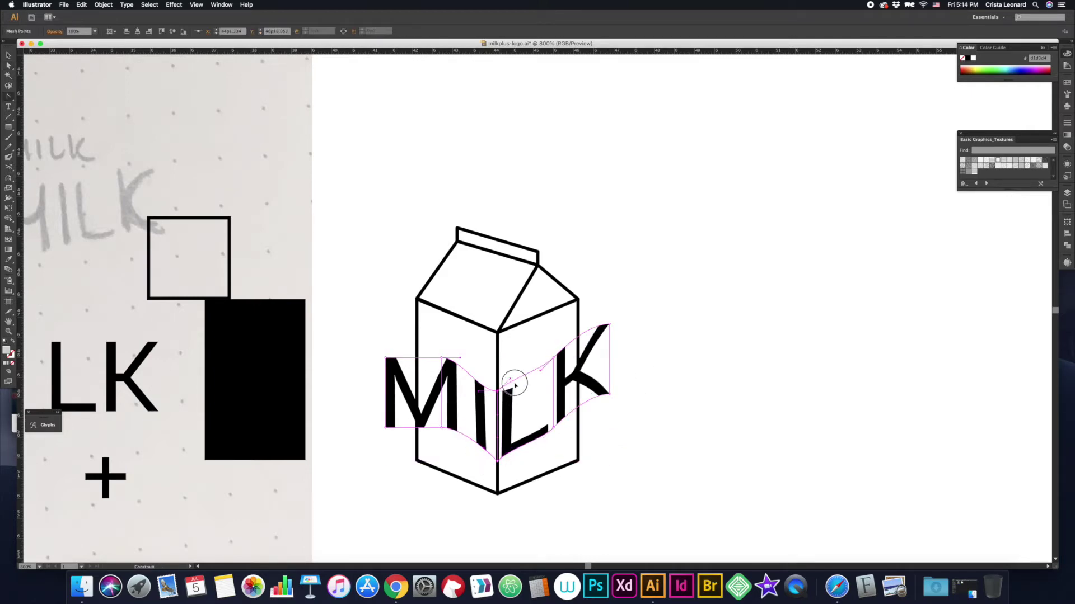
drag(386, 392, 386, 358)
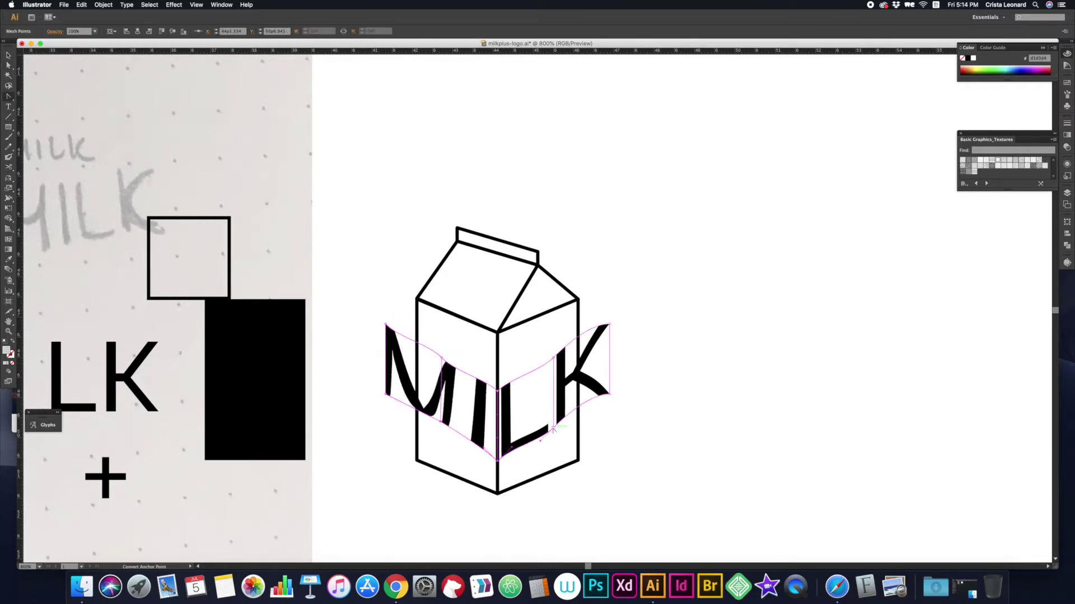
click(441, 358)
key(ctrl+z)
key(ctrl+z)
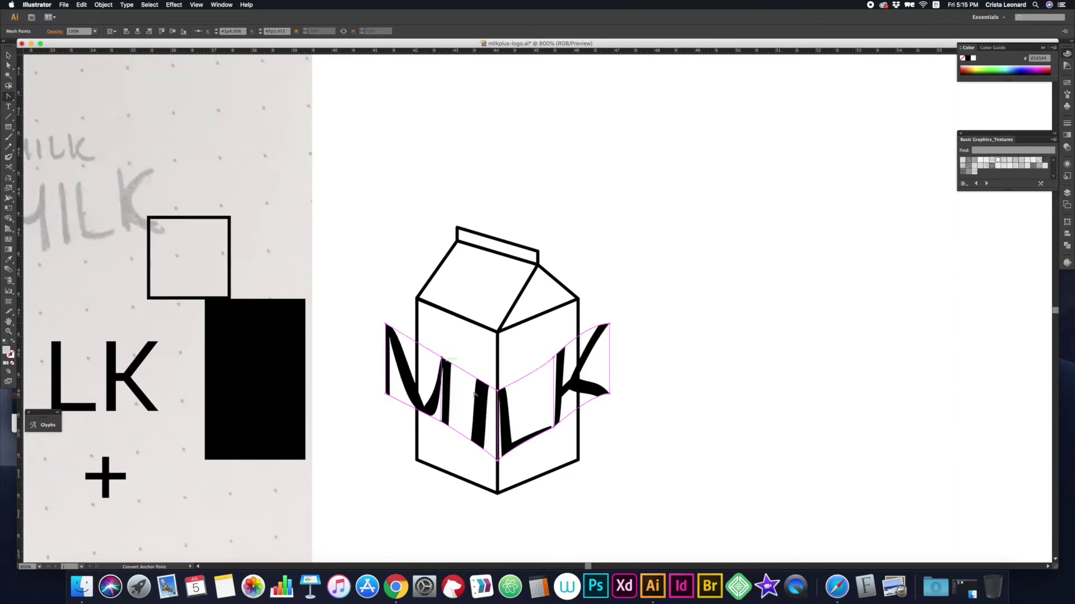
key(ctrl+z)
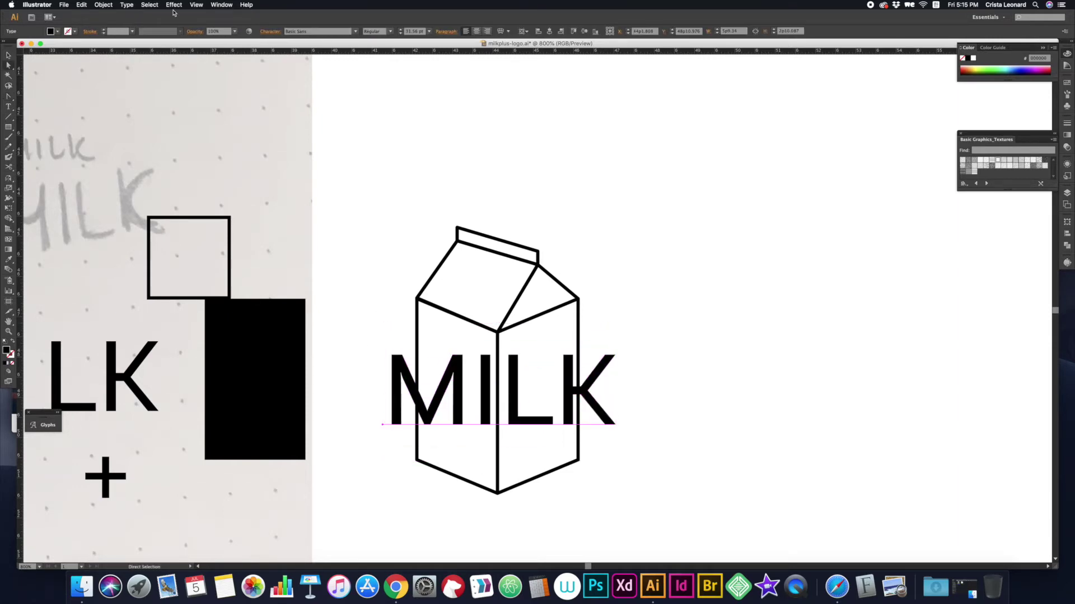
- Apply a mesh envelope to MILK and raise its left and right ends
click(103, 5)
click(215, 194)
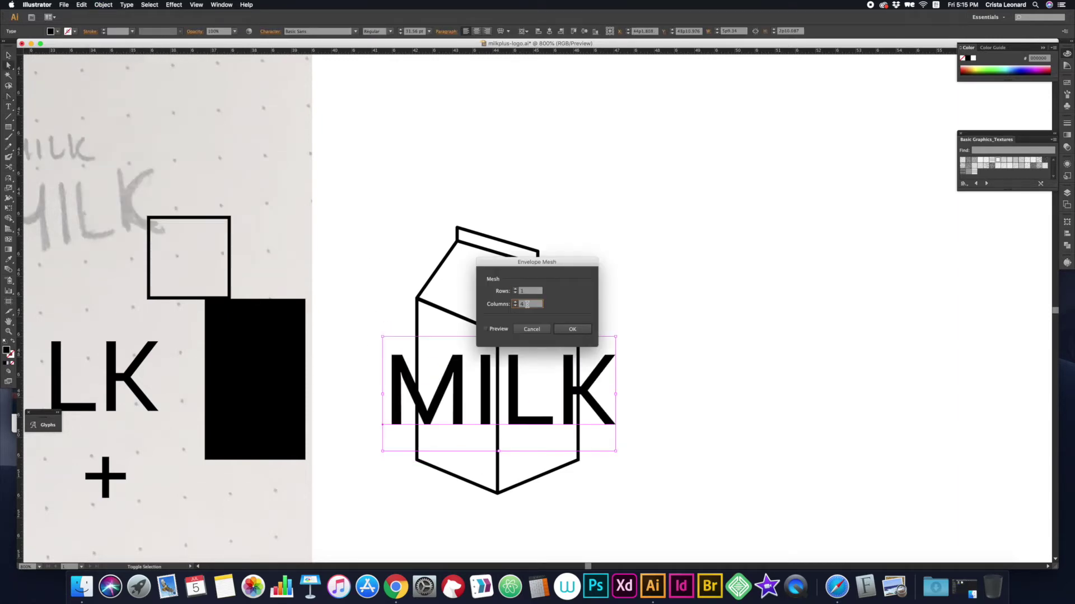
key(Return)
drag(615, 361, 608, 330)
drag(385, 361, 385, 327)
- Duplicate the carton and its warped MILK to the right
key(v)
drag(509, 364, 701, 367)
scroll(699, 392, right, 3)
click(699, 401)
- Reshape the copied MILK's mesh points, straightening the slant under M and I
drag(644, 399, 626, 361)
key(super+c)
click(618, 305)
key(shift+c)
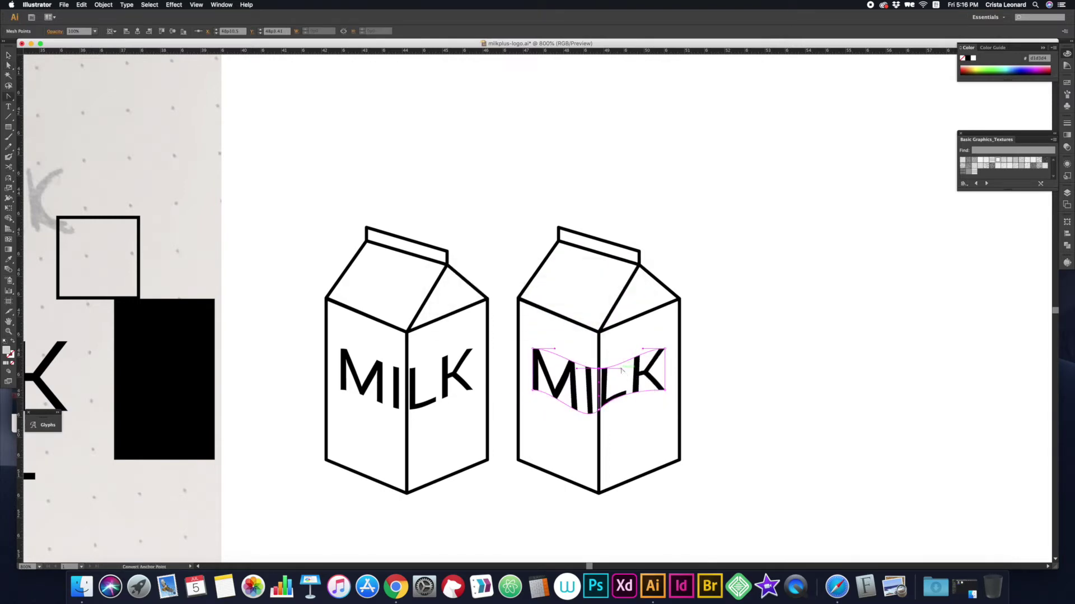
drag(553, 369, 586, 406)
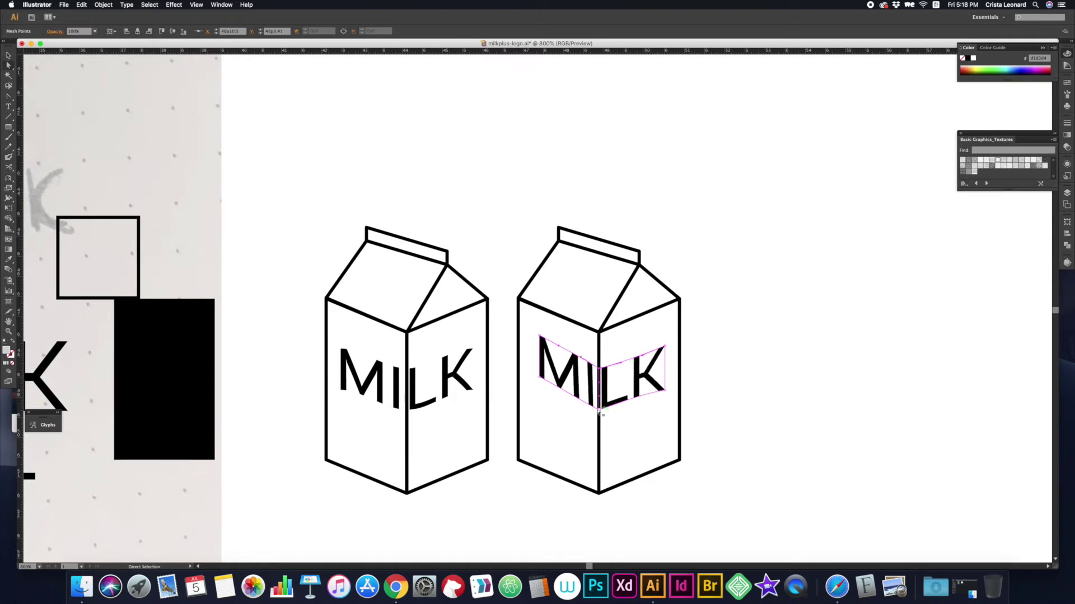
drag(558, 392, 560, 393)
click(620, 370)
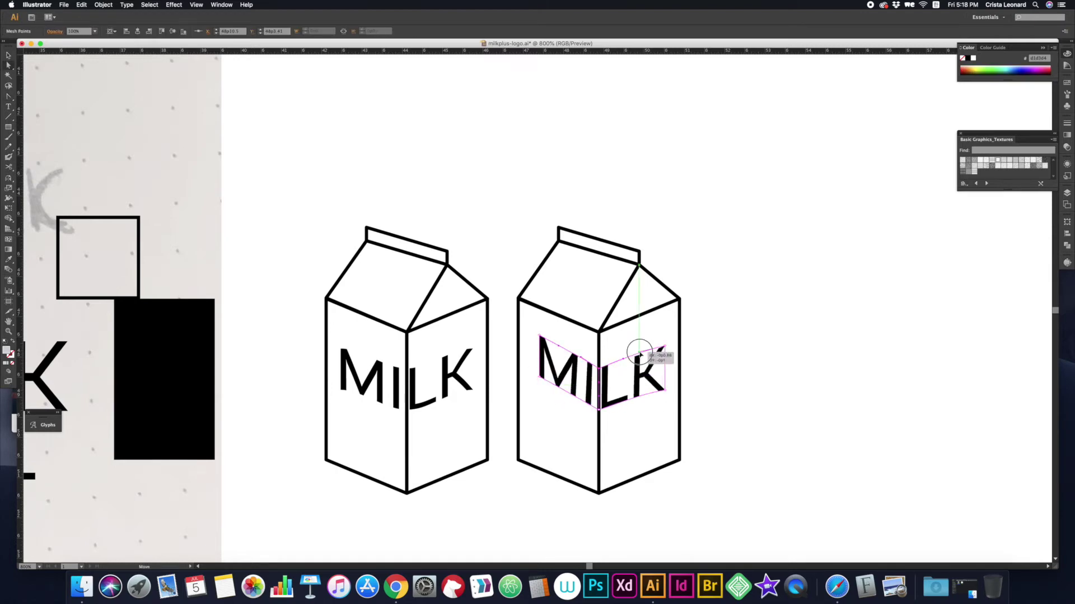
drag(660, 403, 562, 354)
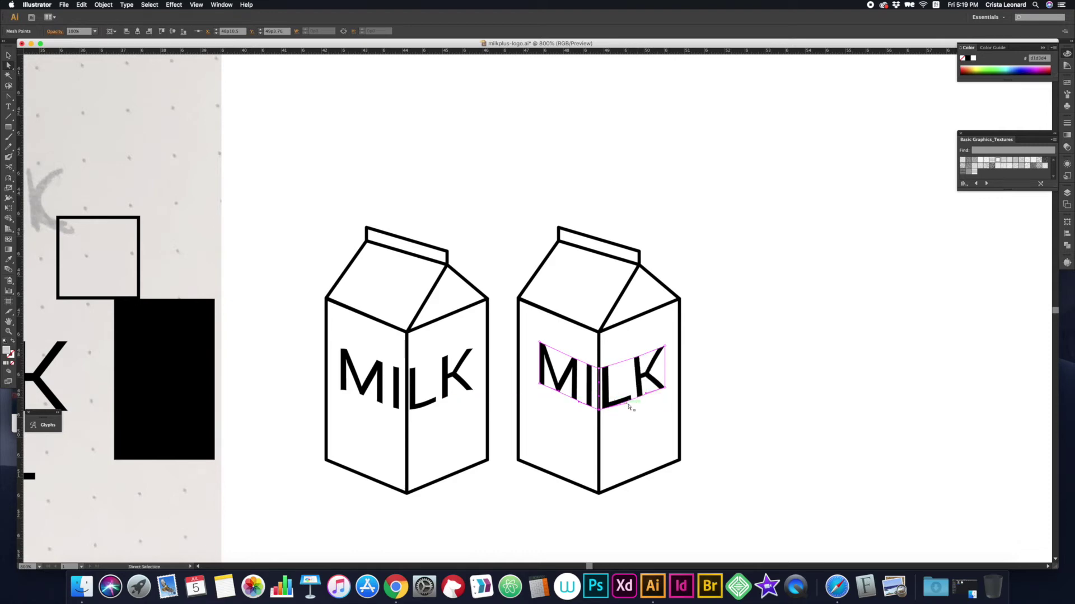
- Copy the warped MILK above the cartons, expand it and shift LK right
key(v)
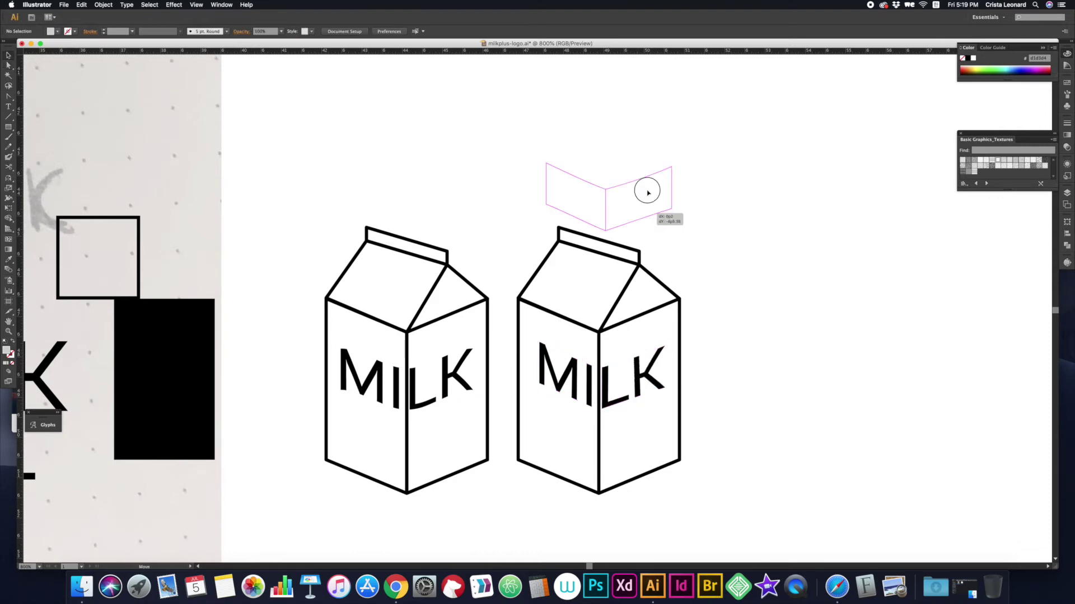
drag(616, 387, 616, 177)
click(103, 5)
click(117, 140)
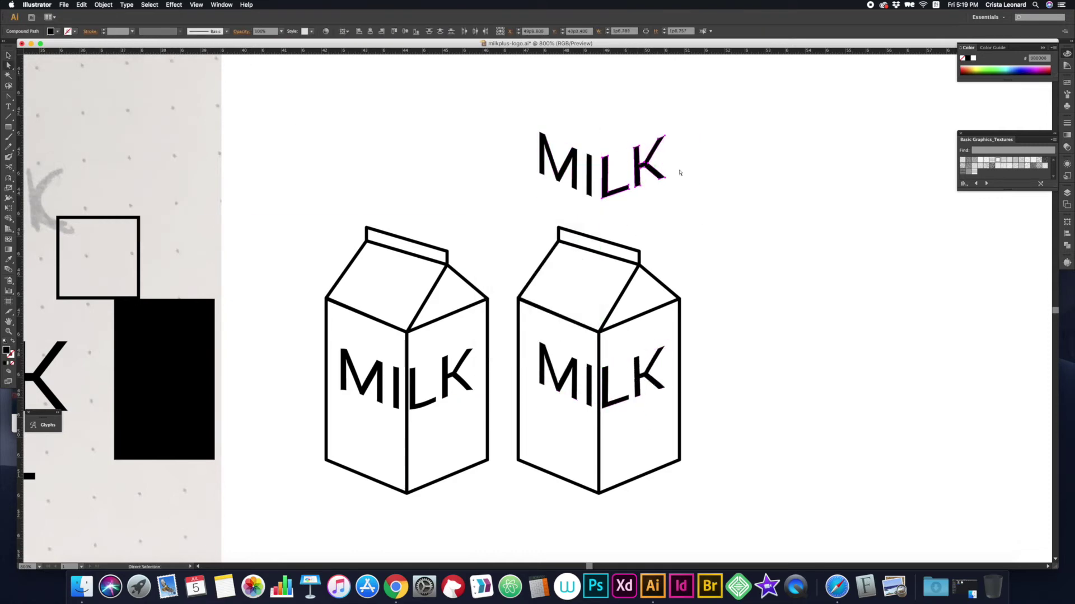
drag(644, 165, 654, 165)
- Duplicate the carton as a third one on the right and move the expanded MILK onto it
key(v)
click(599, 392)
alt+drag(598, 391, 812, 392)
click(614, 186)
drag(615, 187, 827, 404)
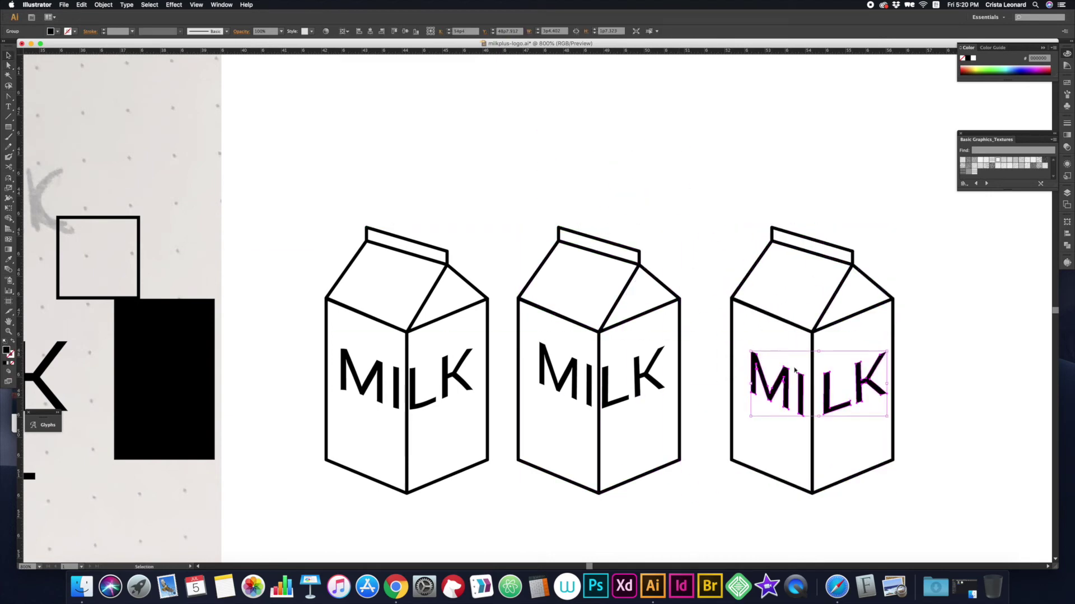
key(a)
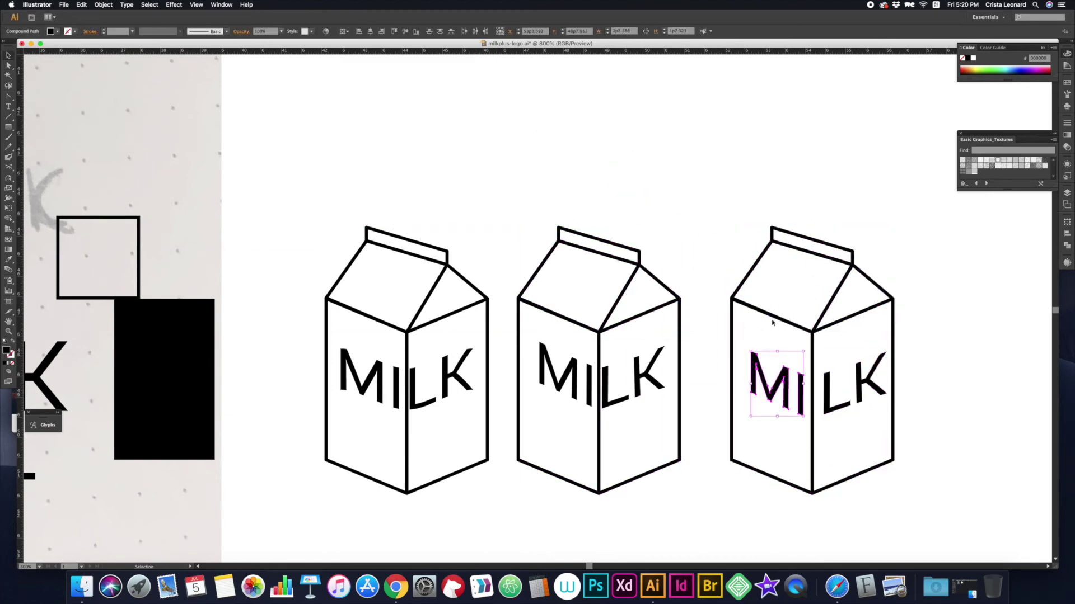
- Place a copy of the + below LK on the third carton
click(792, 355)
key(ctrl+minus)
mouse_move(145, 433)
mouse_down()
mouse_move(670, 431)
mouse_move(797, 411)
mouse_move(769, 424)
mouse_up()
key(a)
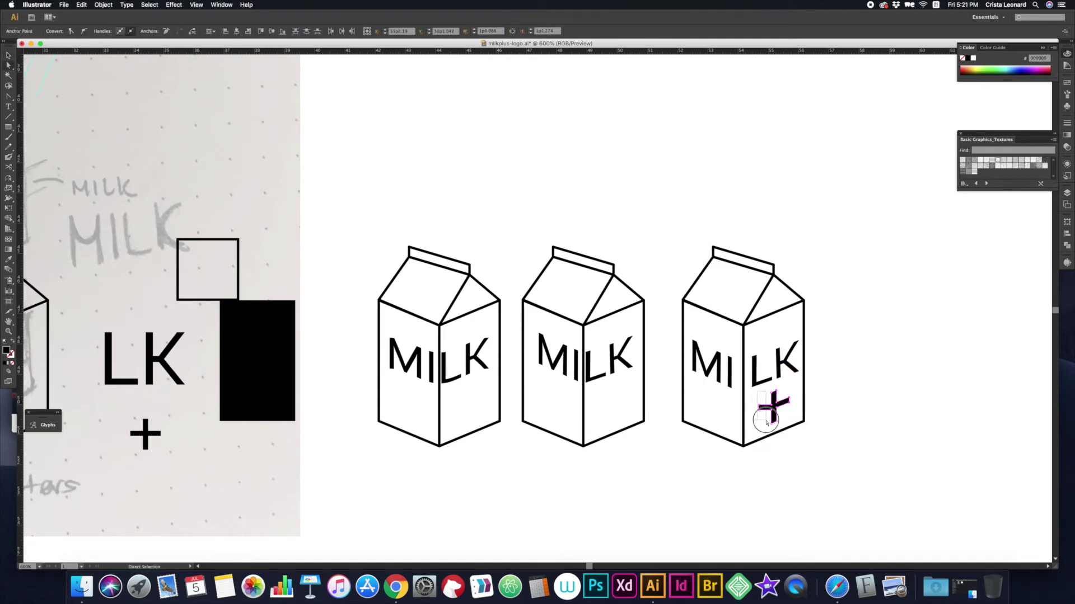
click(843, 403)
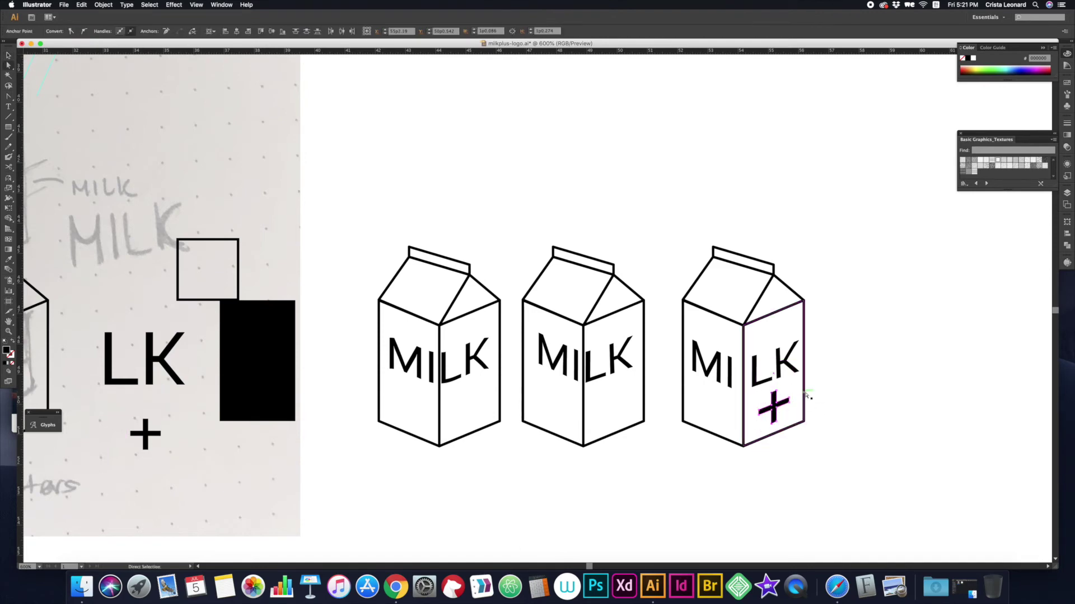
- In isolation mode, nudge LK left and reposition the MILK letters on the third carton
key(v)
click(834, 336)
key(a)
double_click(862, 385)
key(Left)
key(Left)
key(Left)
click(750, 329)
click(753, 367)
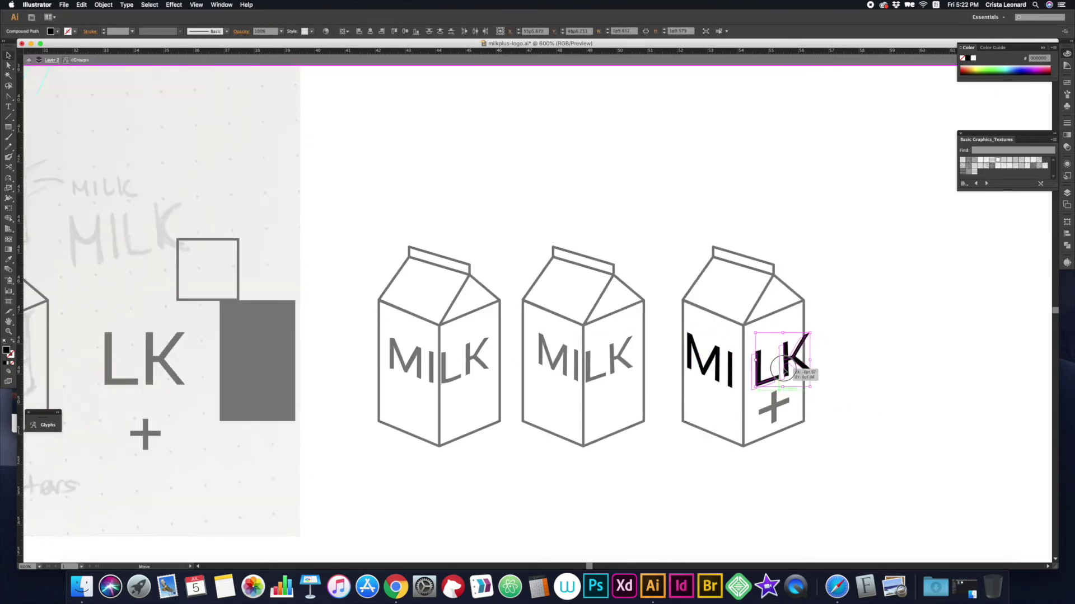
key(super+a)
drag(754, 371, 791, 371)
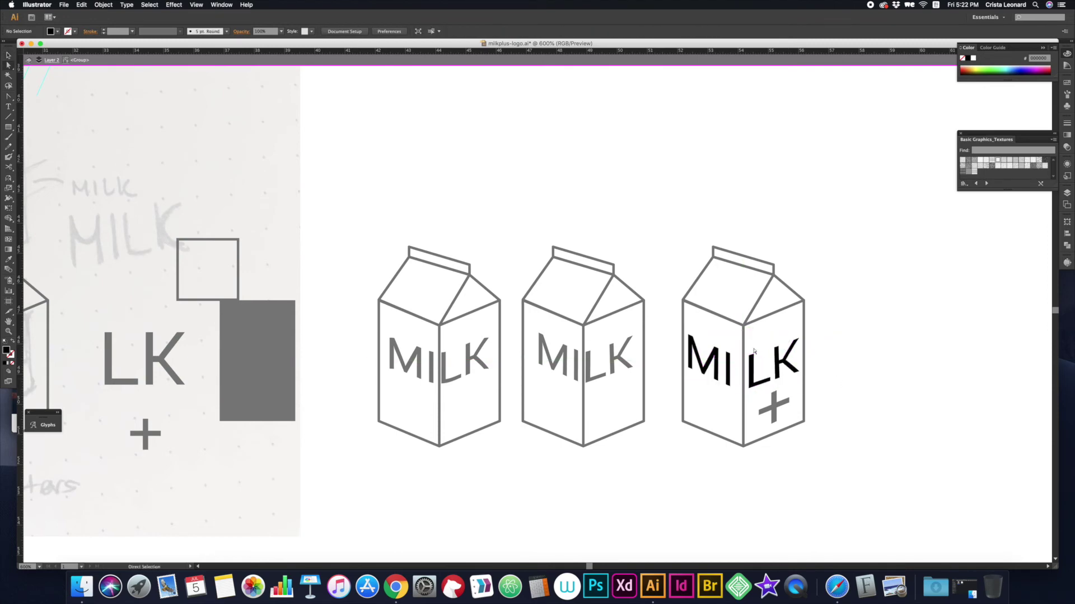
- Move the 牛奶 text onto the third carton
scroll(537, 302, left, 5)
scroll(537, 302, down, 2)
drag(103, 398, 871, 325)
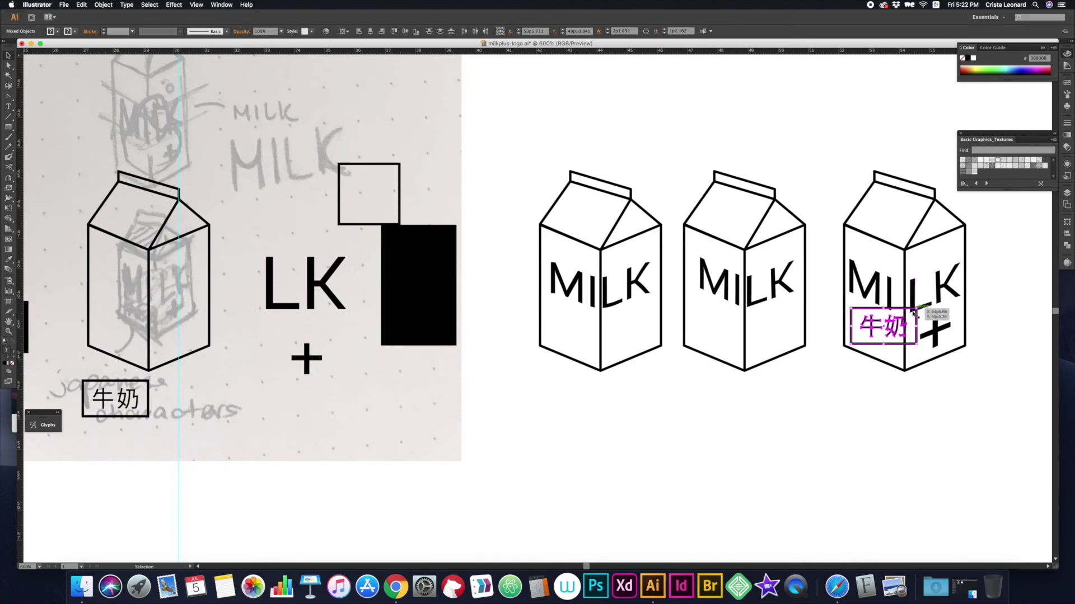
- Shear 牛奶 by 20° and drop it below MI on the third carton
right_click(876, 330)
click(951, 403)
click(817, 368)
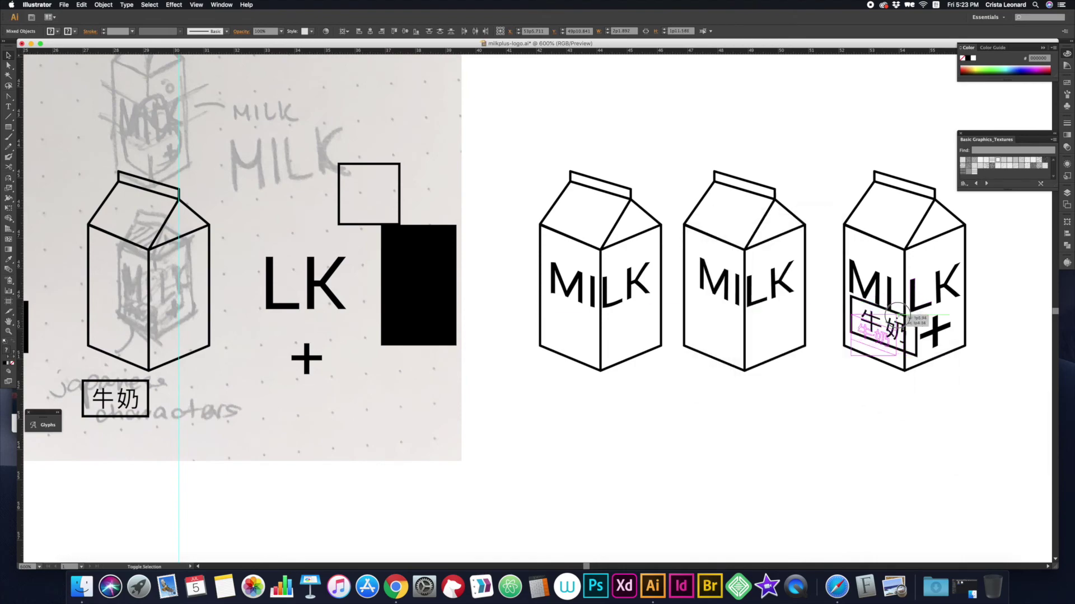